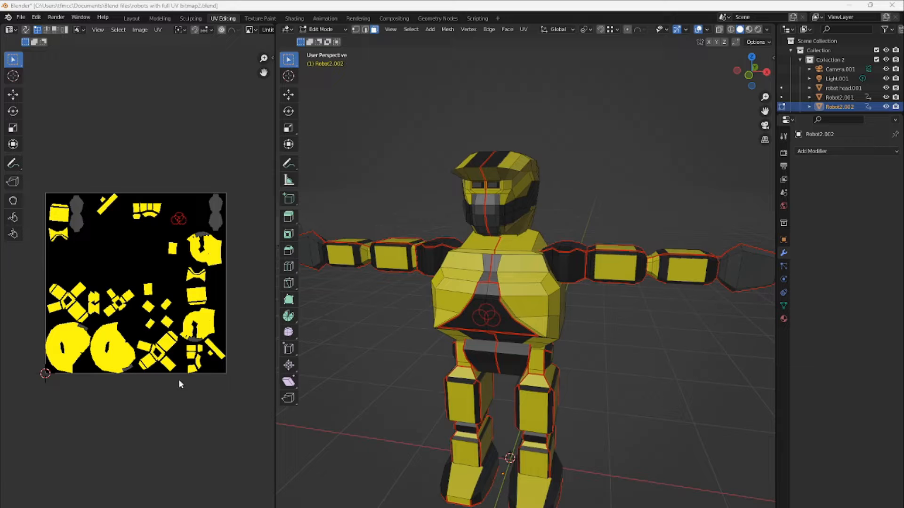
# Review the save-as options for the robot's UV texture image and leave without saving.
pyautogui.click(140, 30)
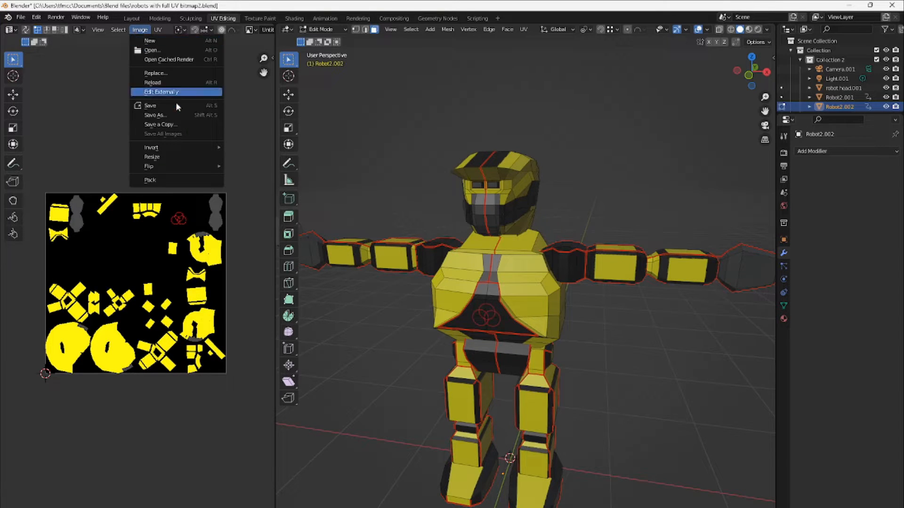
pyautogui.click(156, 115)
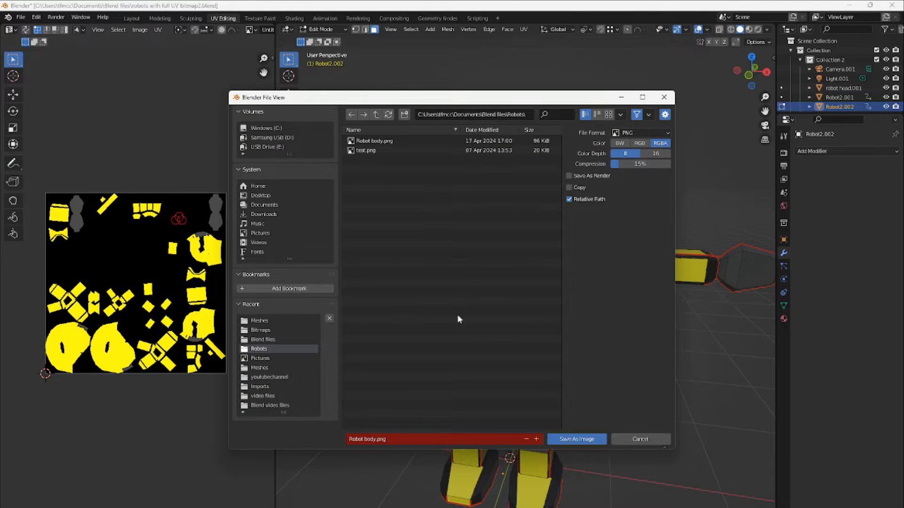
pyautogui.click(664, 98)
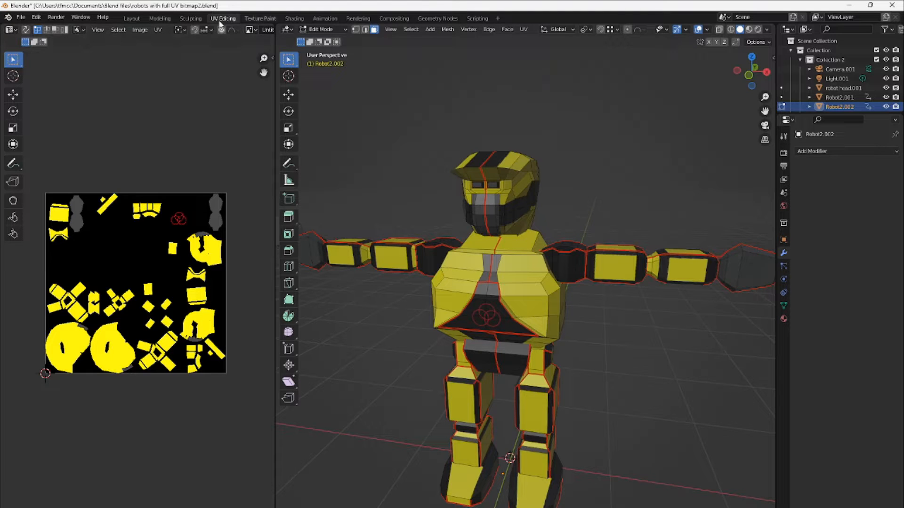
# Switch to the Layout workspace and inspect the textured robot with the chest emblem from several front angles.
pyautogui.click(157, 19)
pyautogui.click(135, 18)
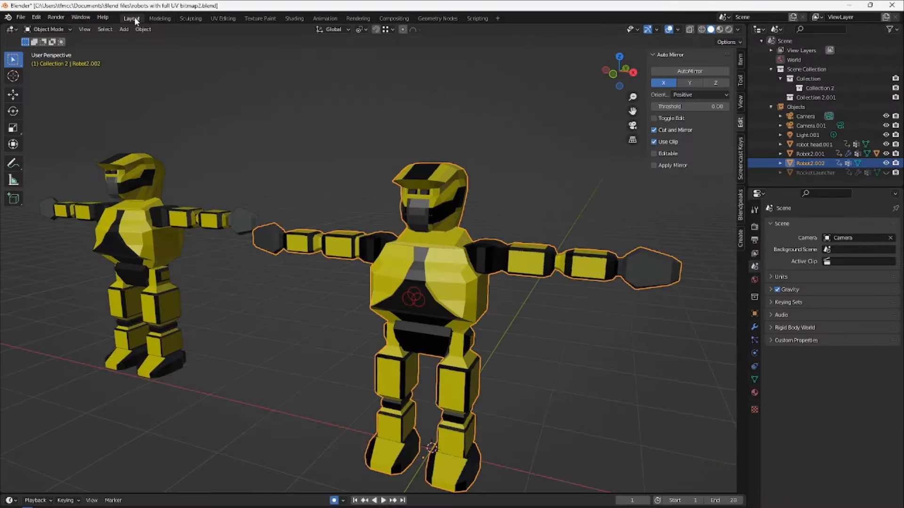
pyautogui.moveTo(542, 387)
pyautogui.mouseDown(button='middle')
pyautogui.moveTo(542, 371)
pyautogui.moveTo(555, 380)
pyautogui.mouseUp(button='middle')
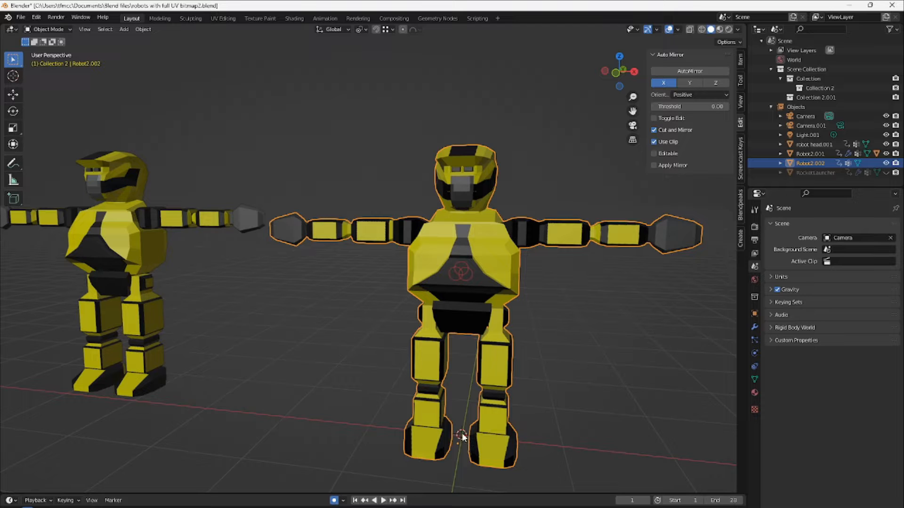
pyautogui.scroll(3, 455, 444)
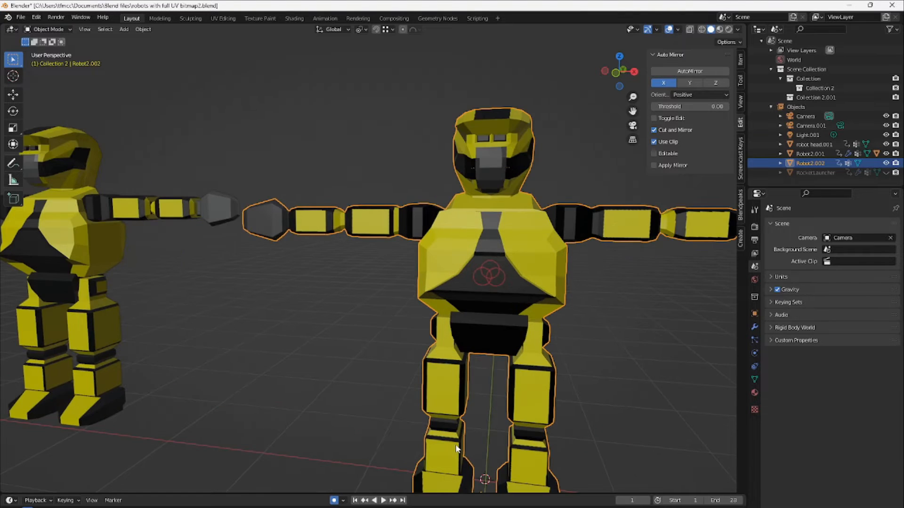
pyautogui.moveTo(476, 441); pyautogui.dragTo(494, 420, button='middle')
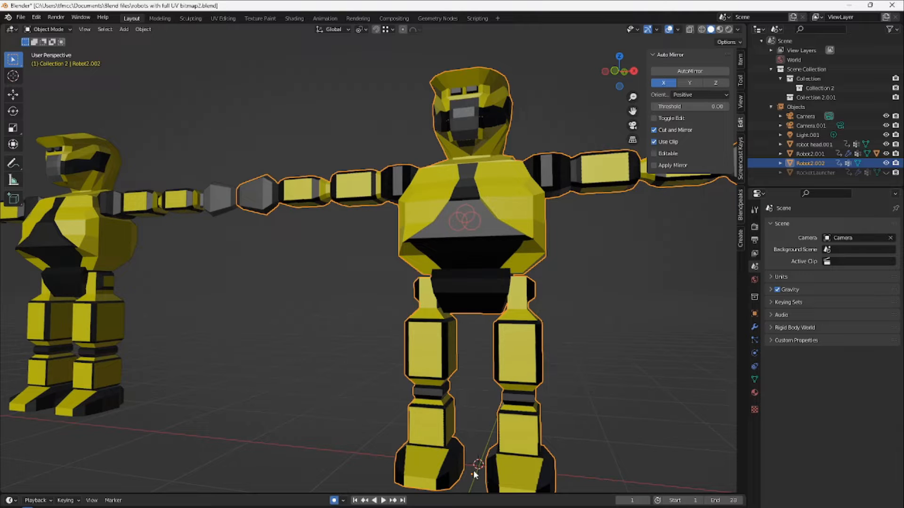
pyautogui.scroll(-1, 605, 291)
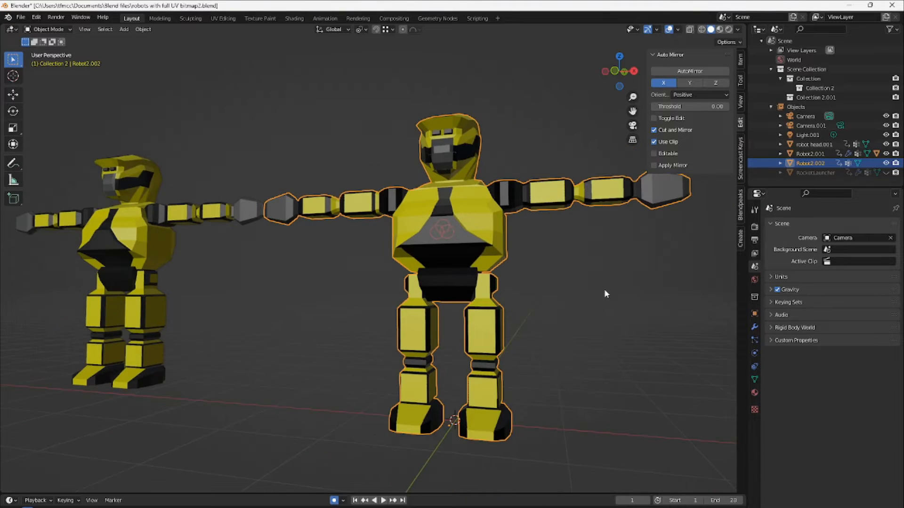
pyautogui.moveTo(604, 291); pyautogui.dragTo(604, 305, button='middle')
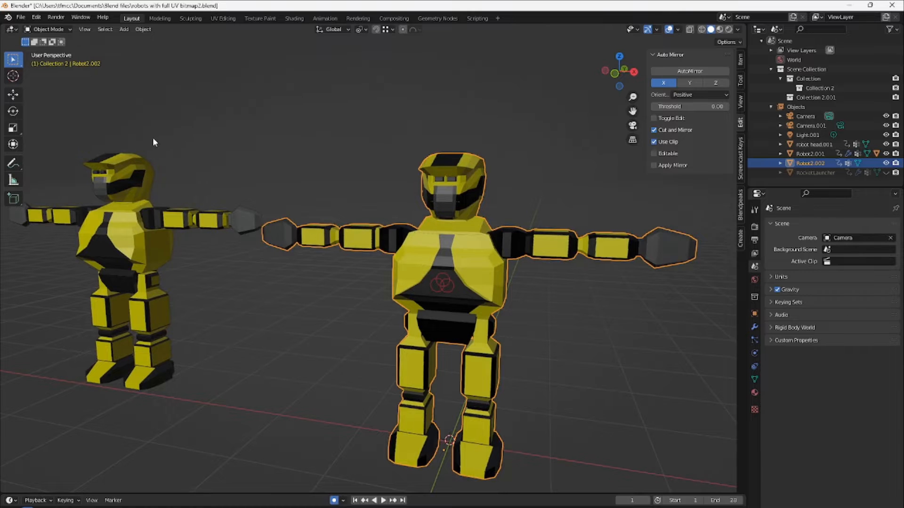
# Review the FBX export settings for the selected robot and leave without exporting.
pyautogui.click(21, 18)
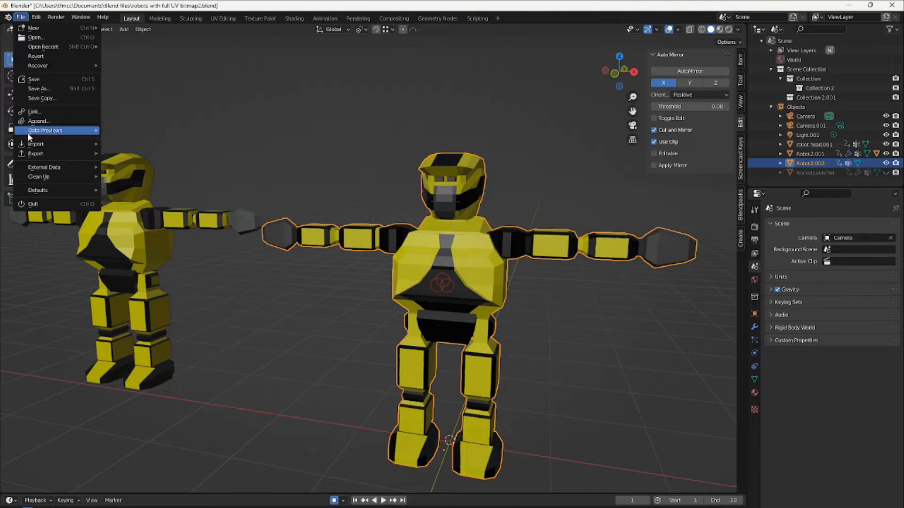
pyautogui.moveTo(29, 155)
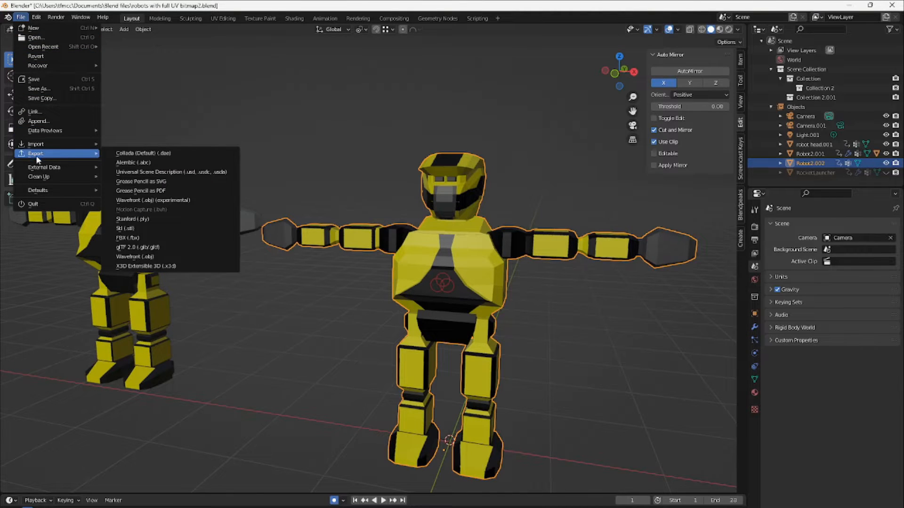
pyautogui.click(160, 238)
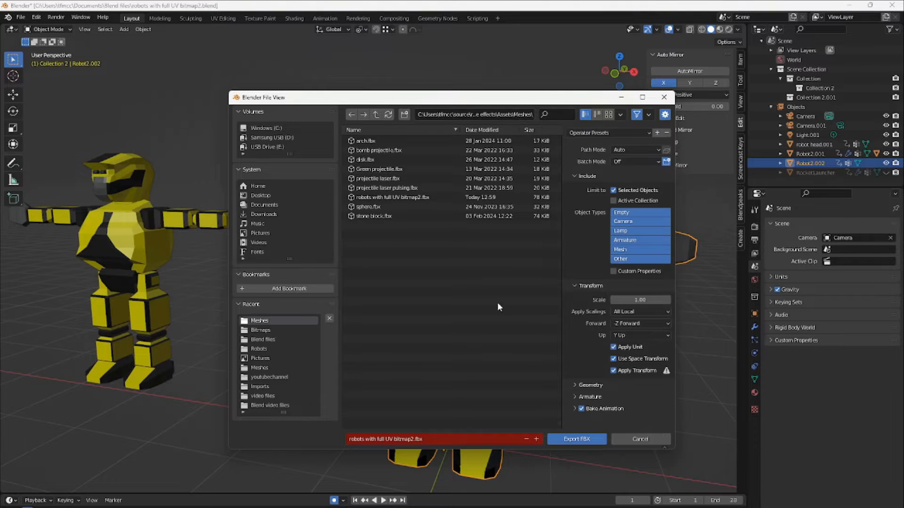
pyautogui.click(629, 439)
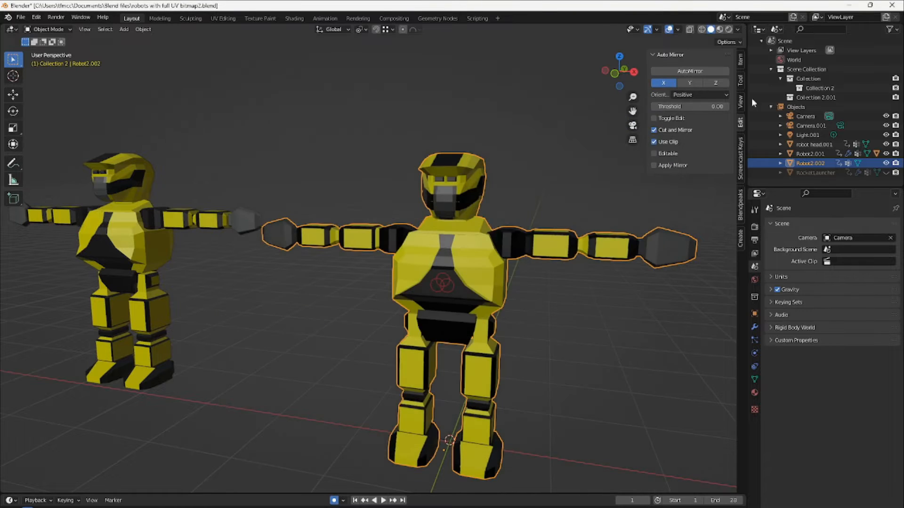
# Switch to Unity and inspect the import settings of the Robot body texture in the Images folder.
pyautogui.click(847, 6)
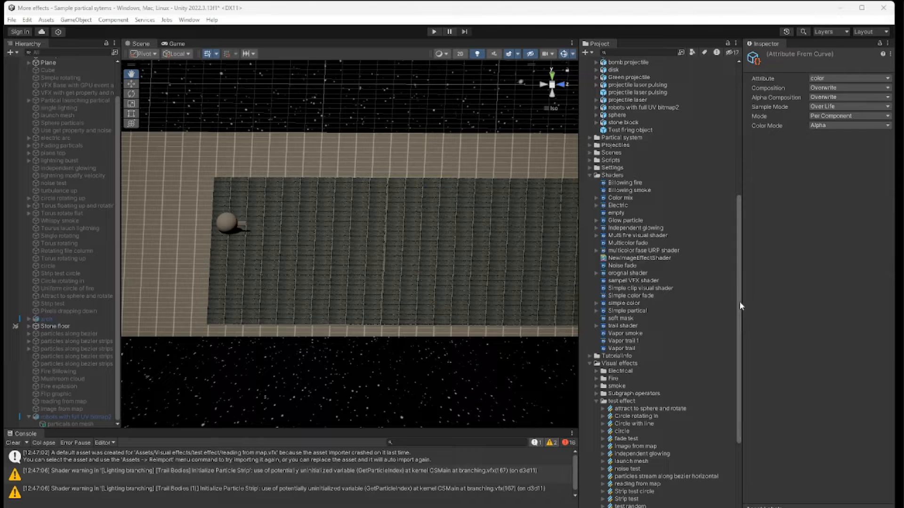
pyautogui.moveTo(736, 298); pyautogui.dragTo(743, 160)
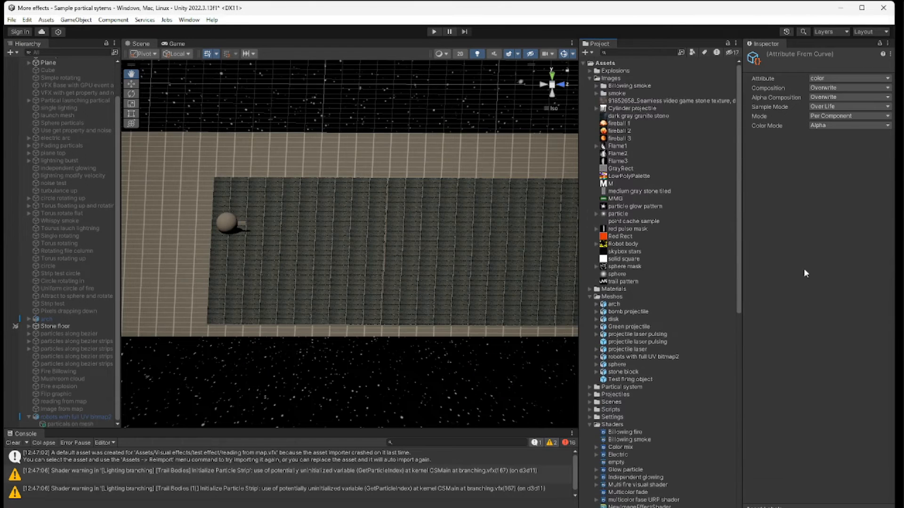
pyautogui.click(623, 244)
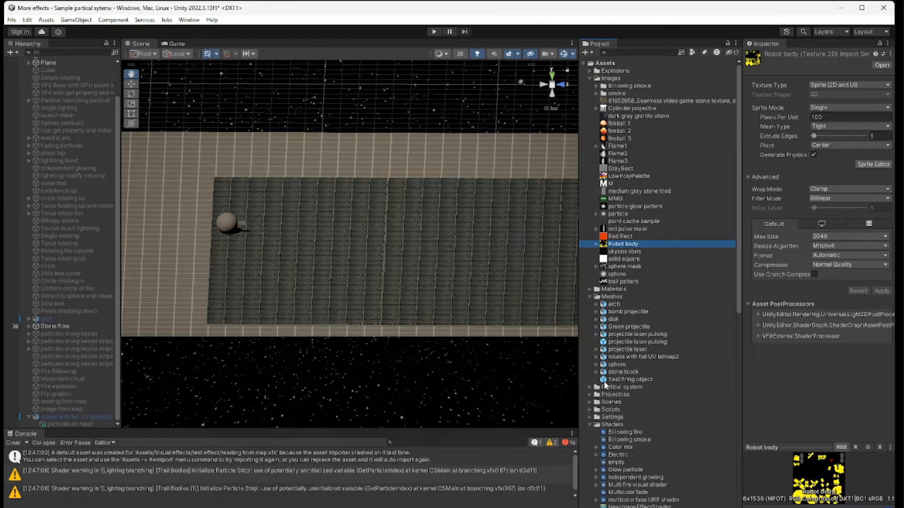
# Examine the robots with full UV bitmap2 model asset, including its low poly.003 material and Robot2.002 mesh.
pyautogui.click(628, 358)
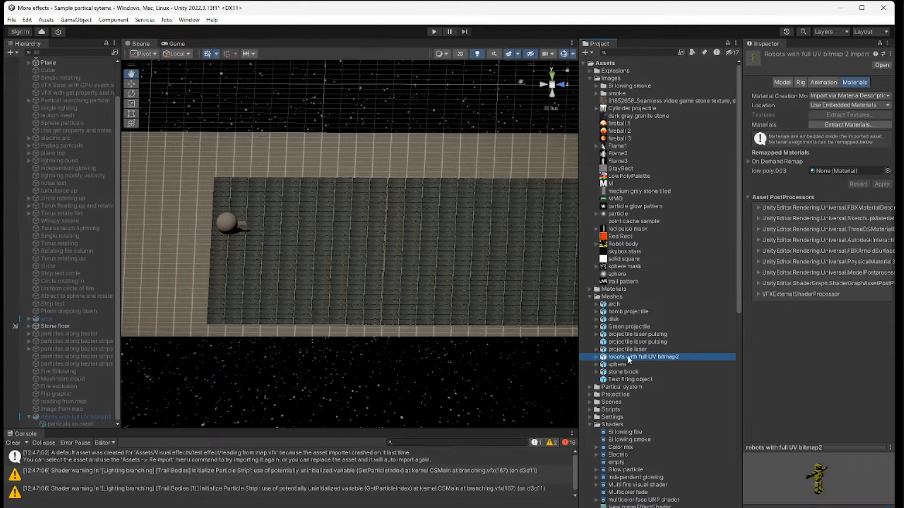
pyautogui.click(597, 357)
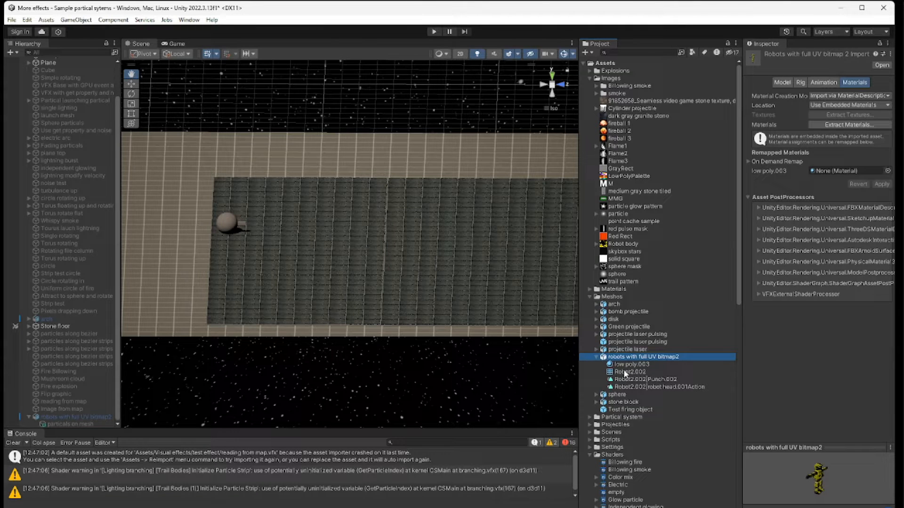
pyautogui.click(626, 366)
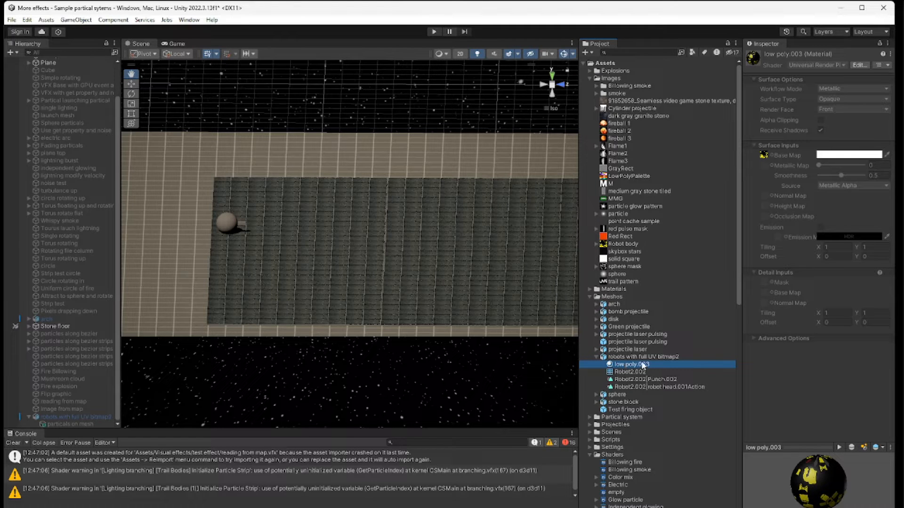
pyautogui.click(638, 372)
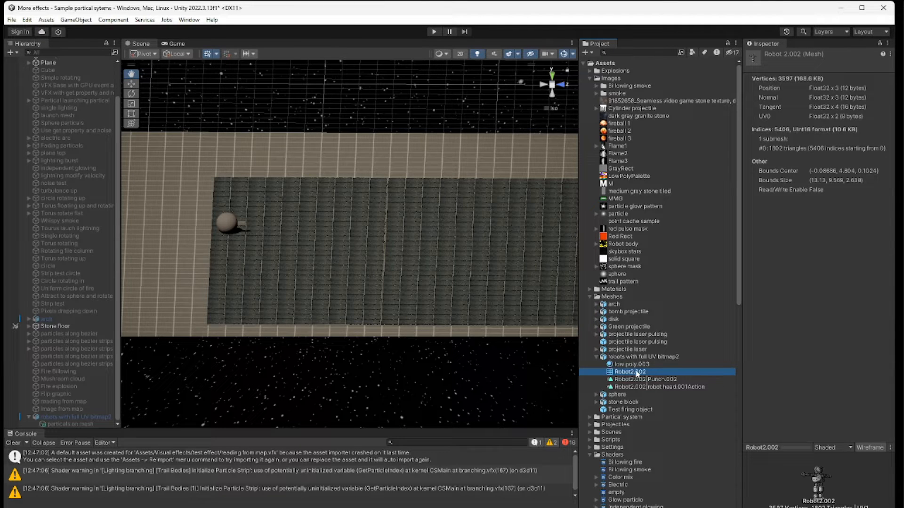
pyautogui.click(637, 365)
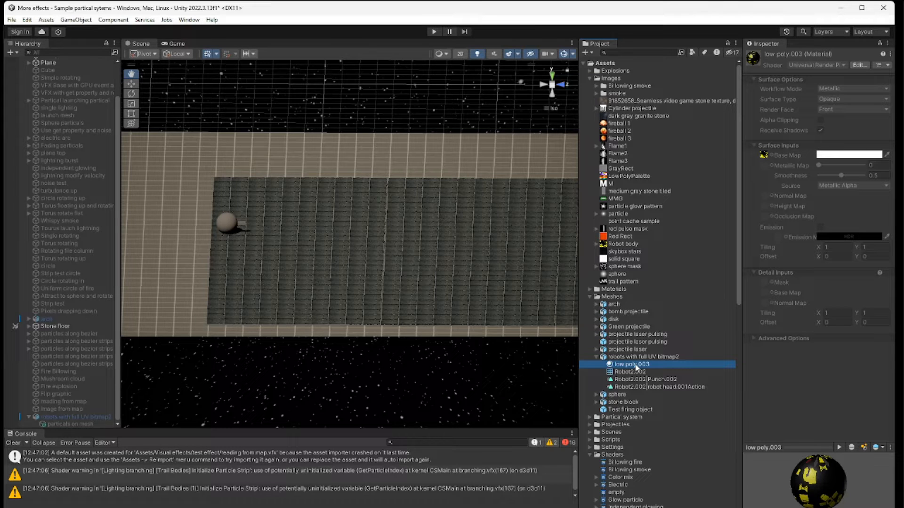
pyautogui.click(597, 357)
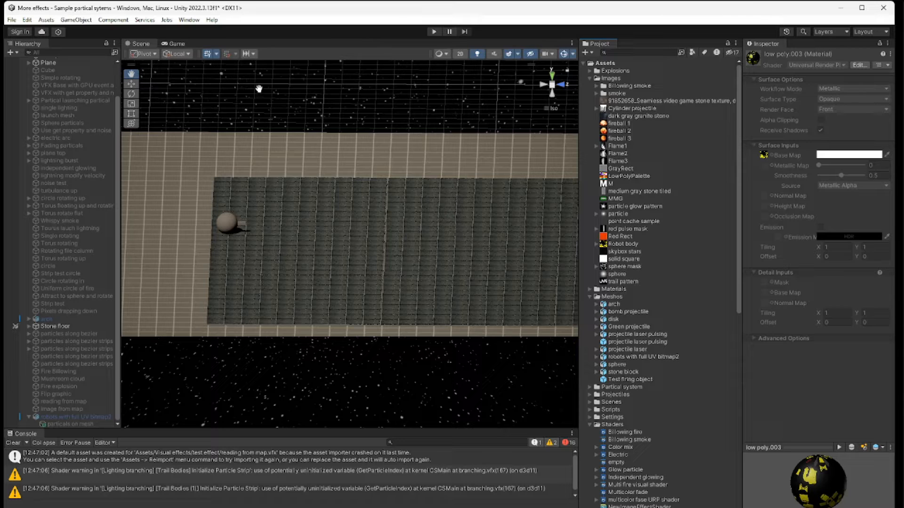
# Open the Point Cache Bake Tool and assign Robot2.002 as the mesh to bake.
pyautogui.click(189, 19)
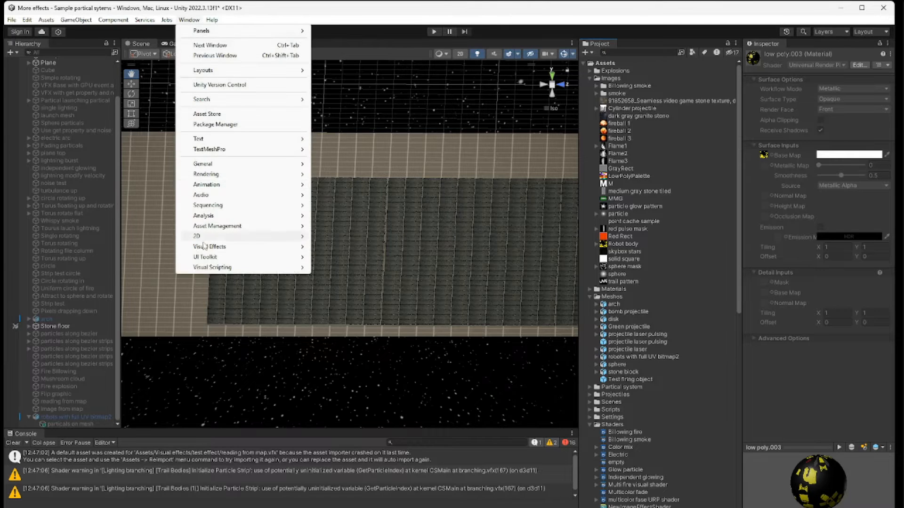
pyautogui.moveTo(207, 250)
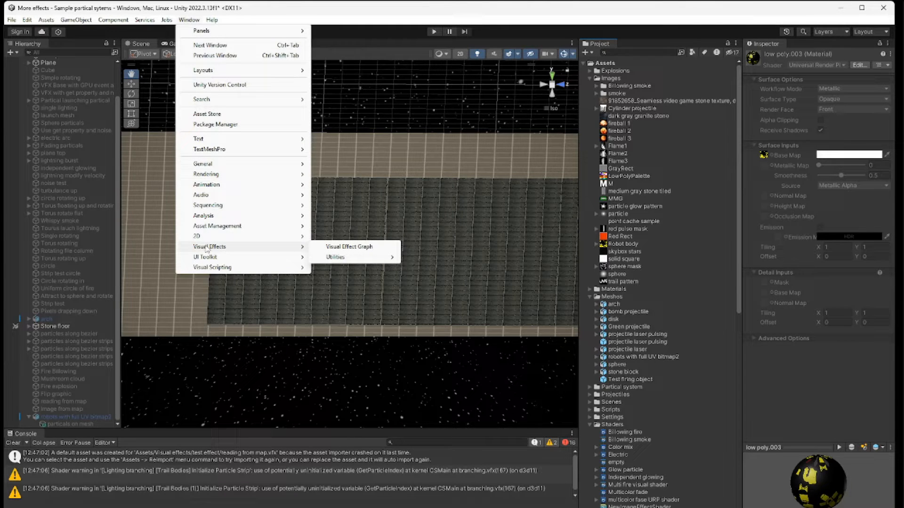
pyautogui.moveTo(339, 260)
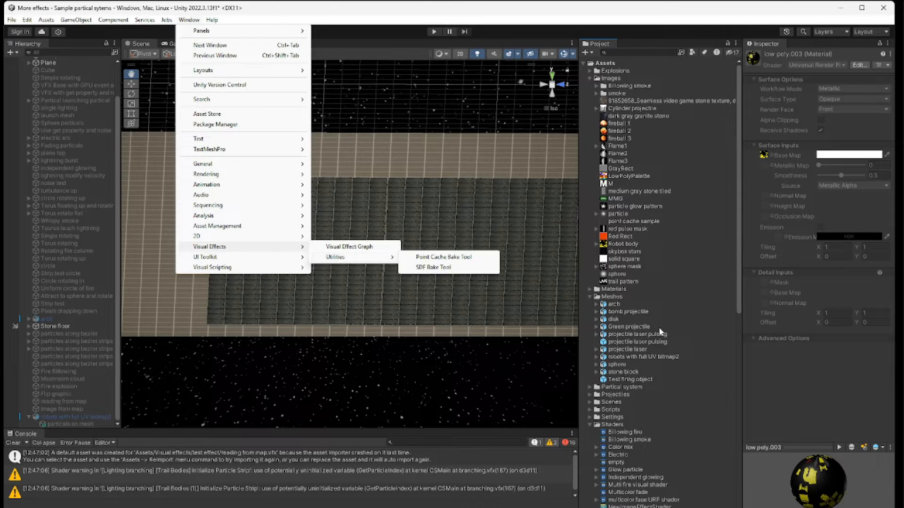
pyautogui.click(451, 257)
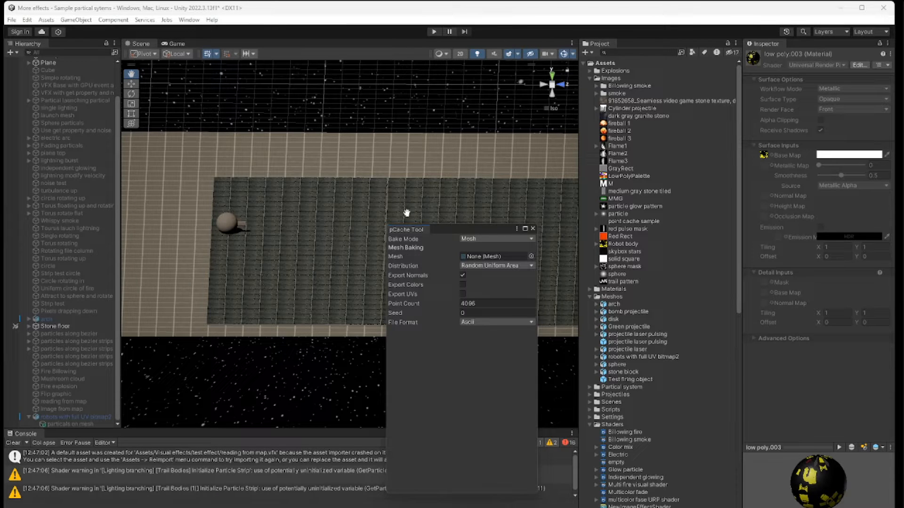
pyautogui.click(530, 255)
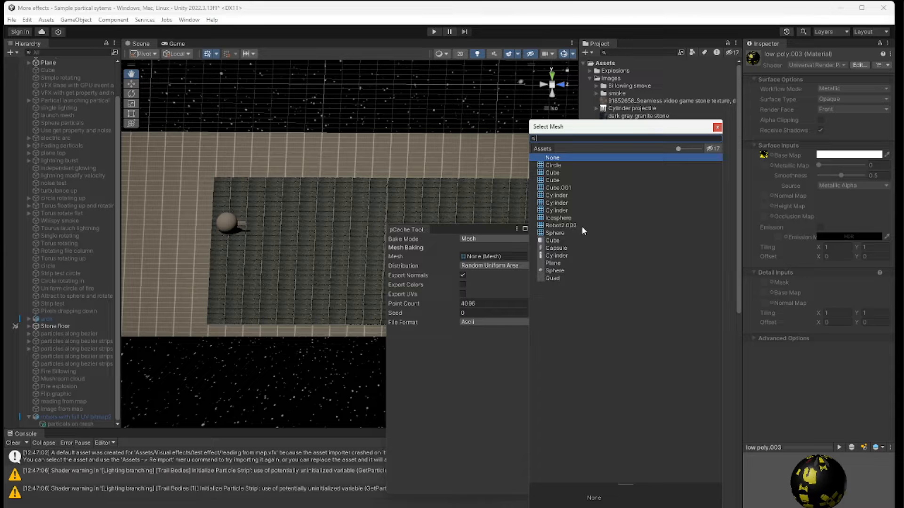
pyautogui.click(562, 225)
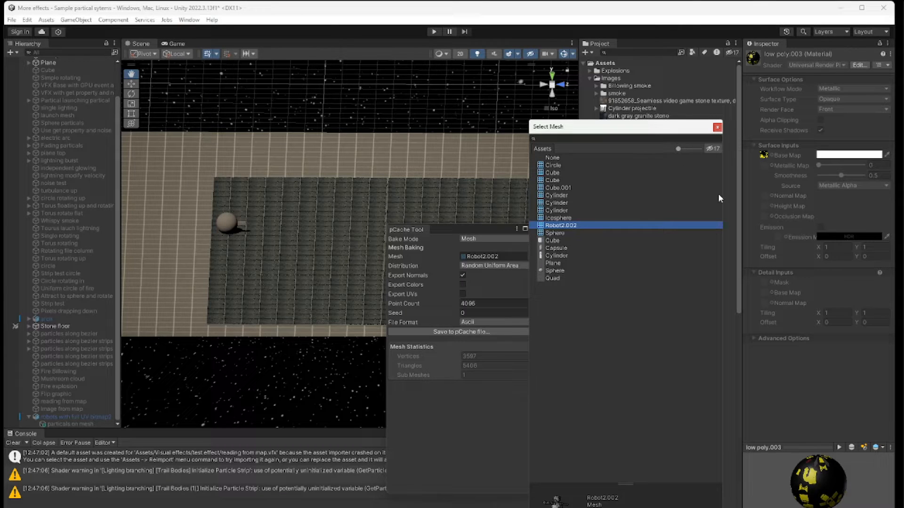
pyautogui.click(716, 127)
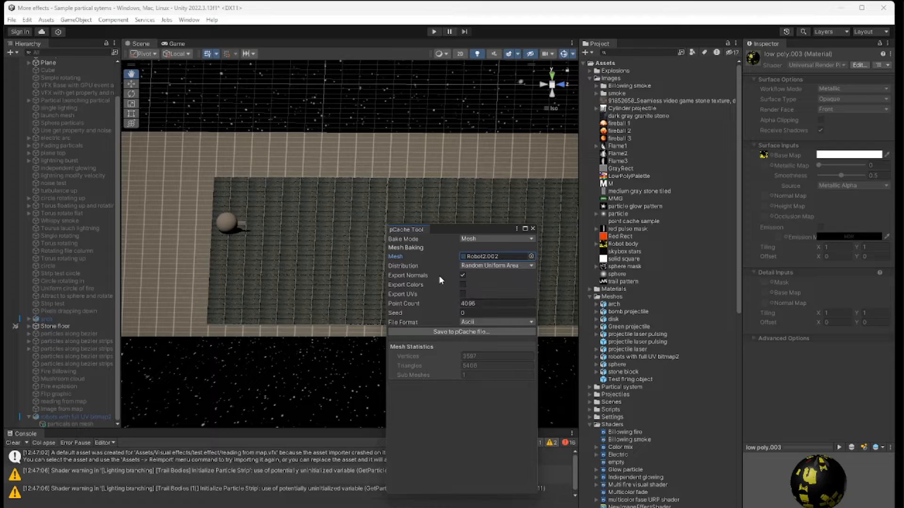
# Enable Export Colors and Export UVs, bring up the pCache save dialog, and close the bake tool without saving.
pyautogui.click(462, 285)
pyautogui.click(461, 332)
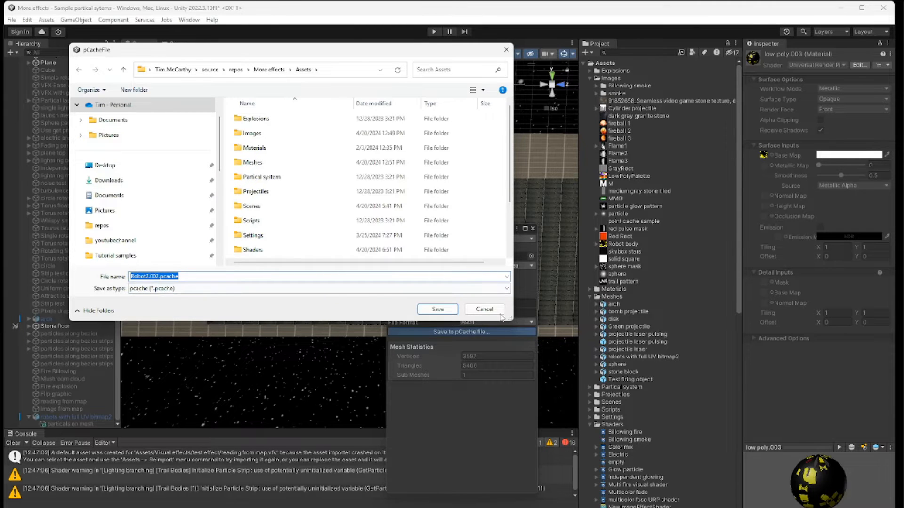
pyautogui.click(485, 310)
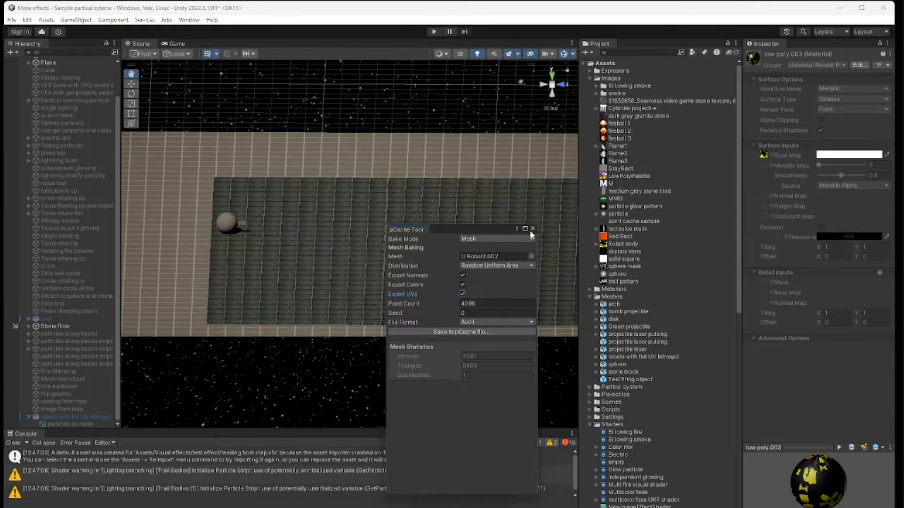
pyautogui.click(532, 230)
# Inspect the Robot2.002 point cache asset and the robots with full UV bitmap2 model asset in the project.
pyautogui.scroll(-15, 645, 411)
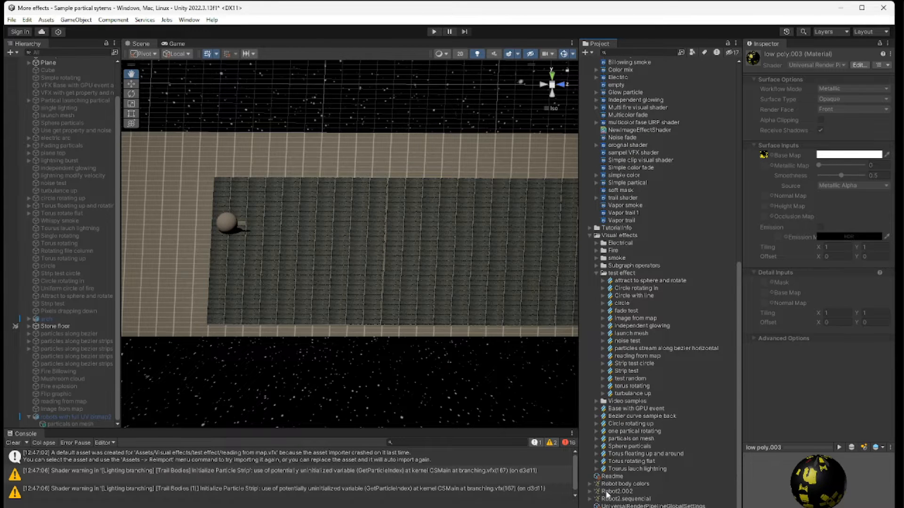
pyautogui.click(611, 492)
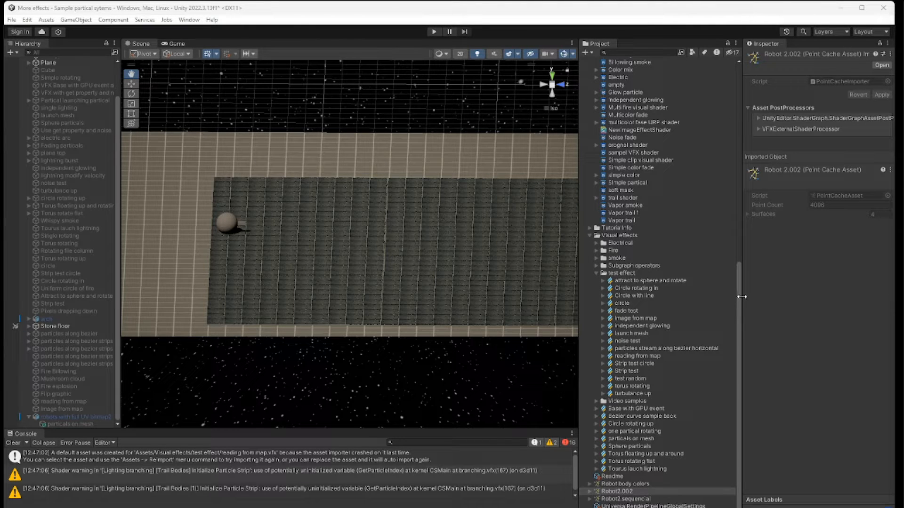
pyautogui.moveTo(737, 284); pyautogui.dragTo(738, 153)
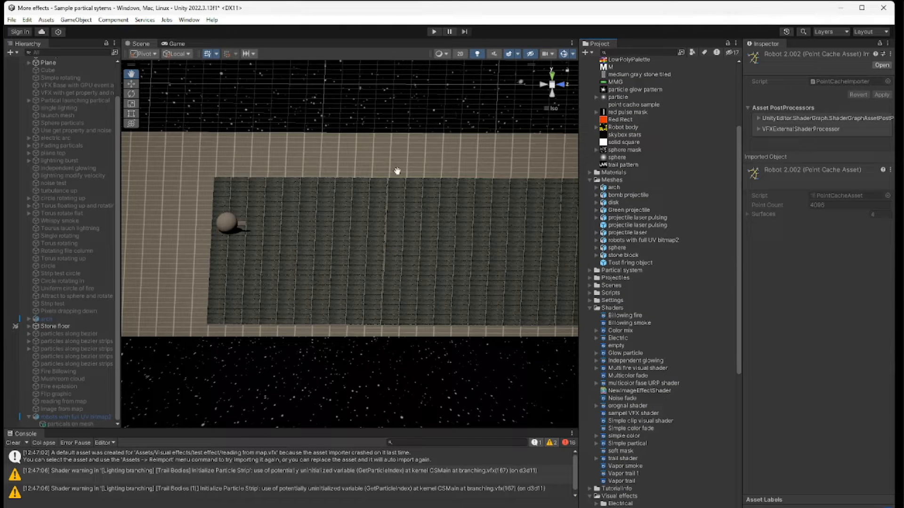
pyautogui.click(645, 241)
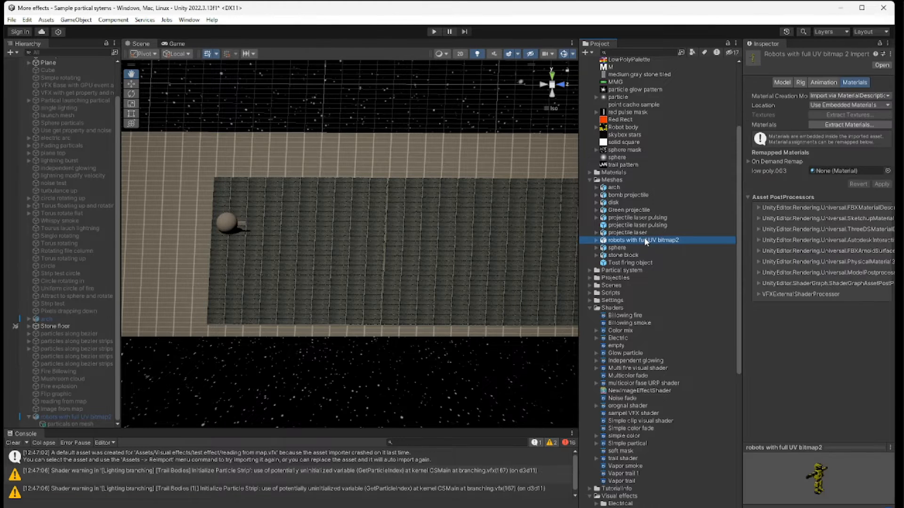
# Place the robots with full UV bitmap2 model on the stone floor in the scene and raise it to about Y 0.11.
pyautogui.moveTo(645, 241); pyautogui.dragTo(368, 247)
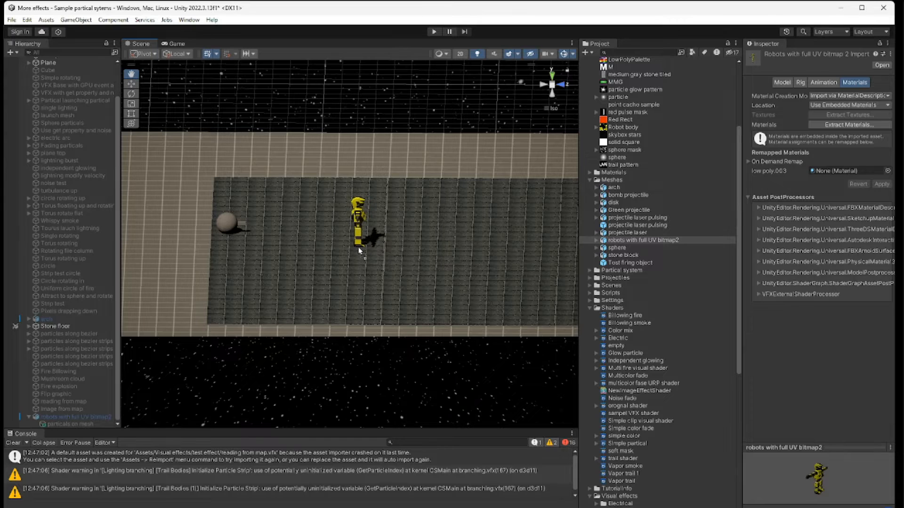
pyautogui.click(363, 249)
pyautogui.keyDown('alt'); pyautogui.moveTo(365, 250); pyautogui.dragTo(357, 218); pyautogui.keyUp('alt')
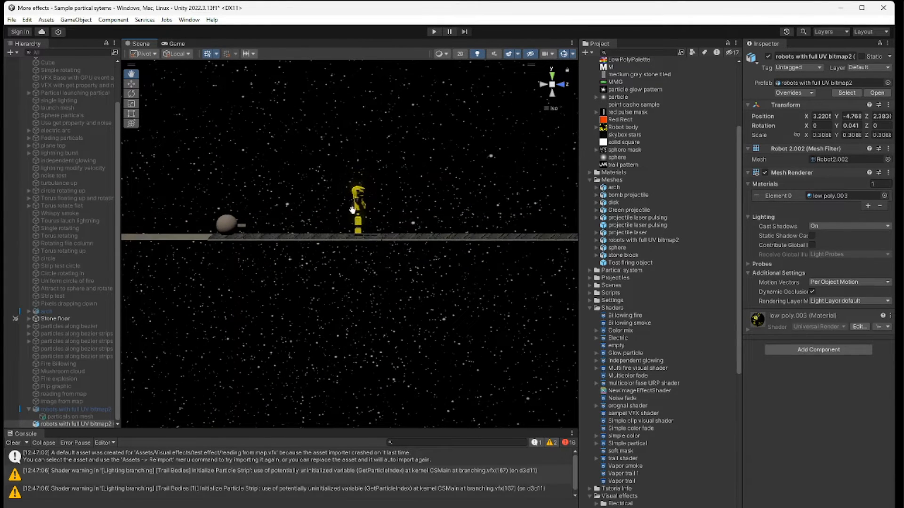
pyautogui.click(85, 425)
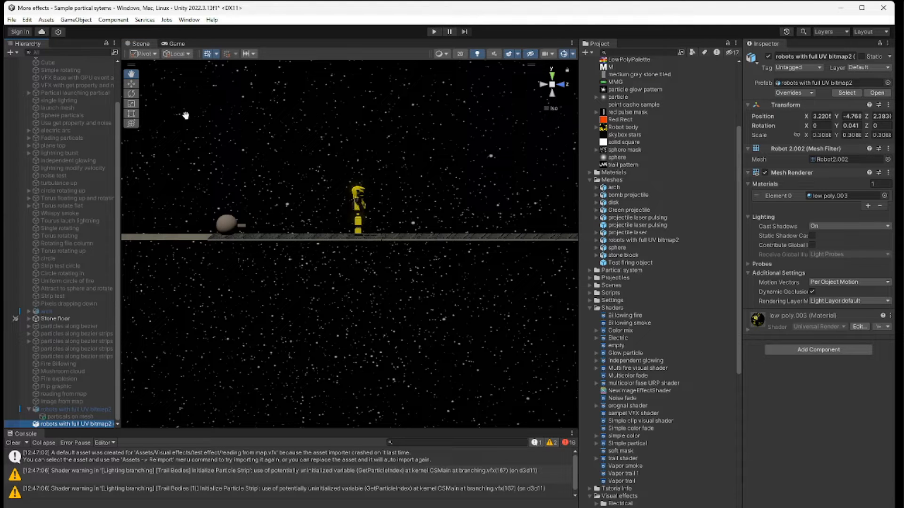
pyautogui.click(131, 84)
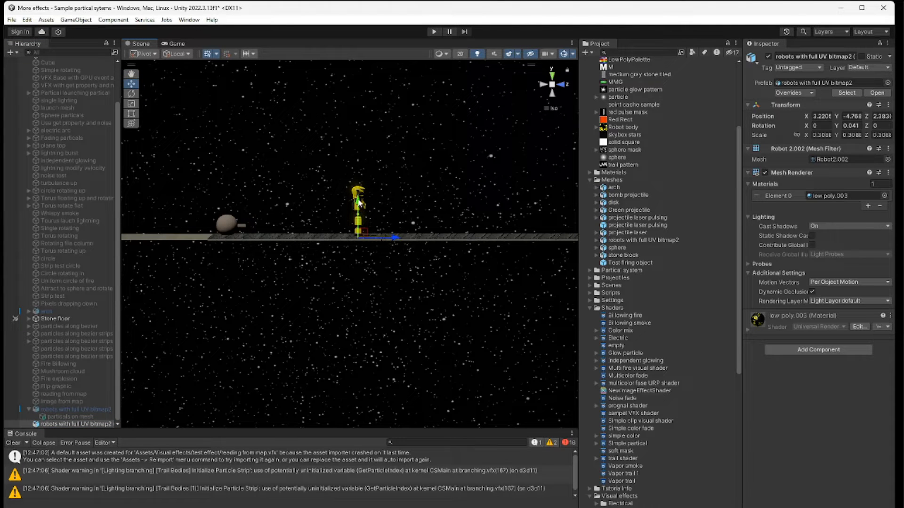
pyautogui.moveTo(358, 200); pyautogui.dragTo(358, 197)
# Rotate the placed robot about its vertical axis to about 88.2 degrees on Y.
pyautogui.scroll(5, 358, 200)
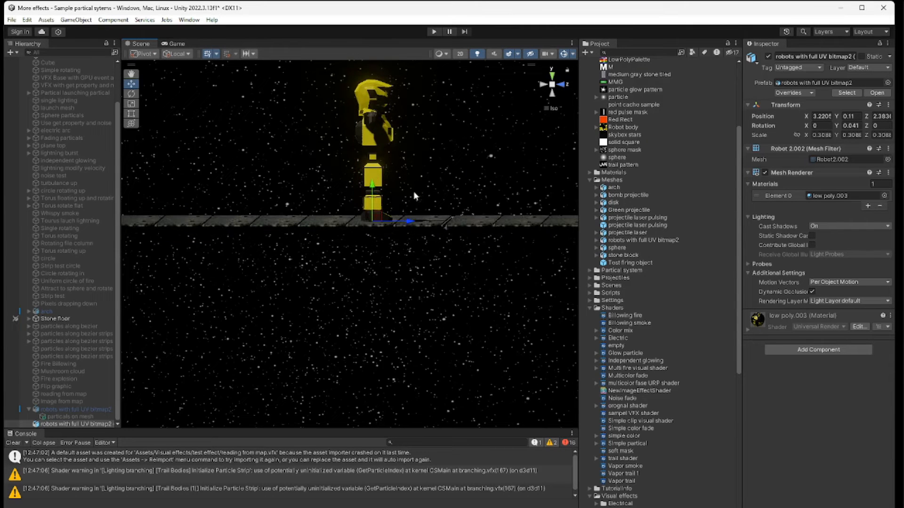
pyautogui.moveTo(414, 196); pyautogui.dragTo(385, 292, button='middle')
pyautogui.keyDown('alt'); pyautogui.moveTo(385, 292); pyautogui.dragTo(262, 332); pyautogui.keyUp('alt')
pyautogui.moveTo(261, 331); pyautogui.dragTo(381, 337, button='middle')
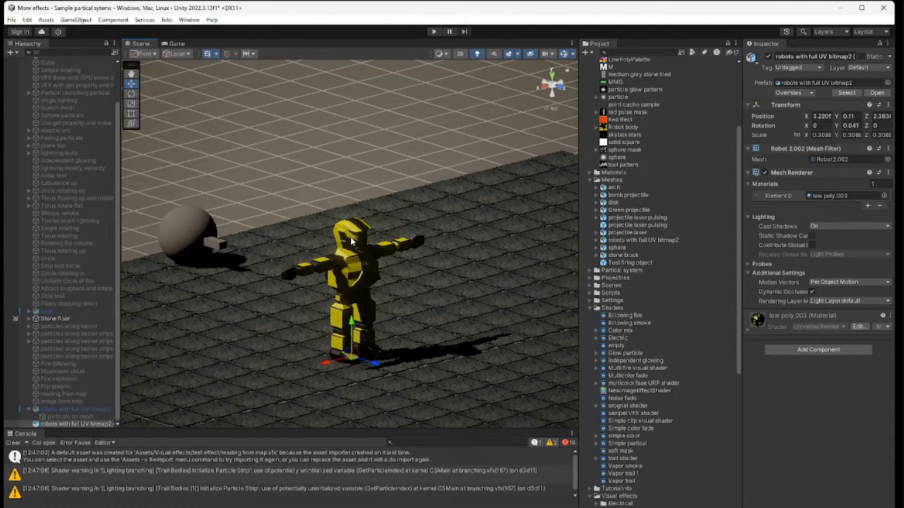
pyautogui.click(132, 93)
pyautogui.moveTo(371, 369); pyautogui.dragTo(275, 363)
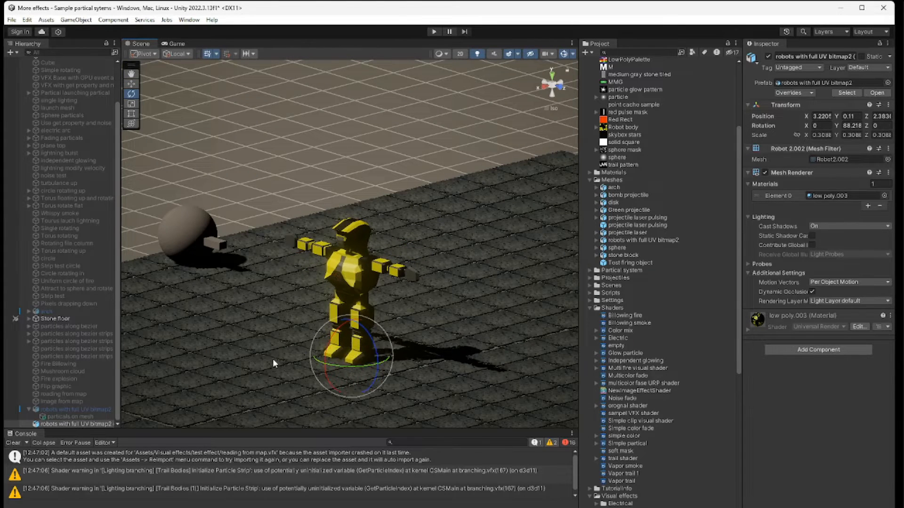
pyautogui.moveTo(293, 360); pyautogui.dragTo(438, 356, button='right')
pyautogui.scroll(-2, 437, 349)
pyautogui.scroll(-2, 438, 356)
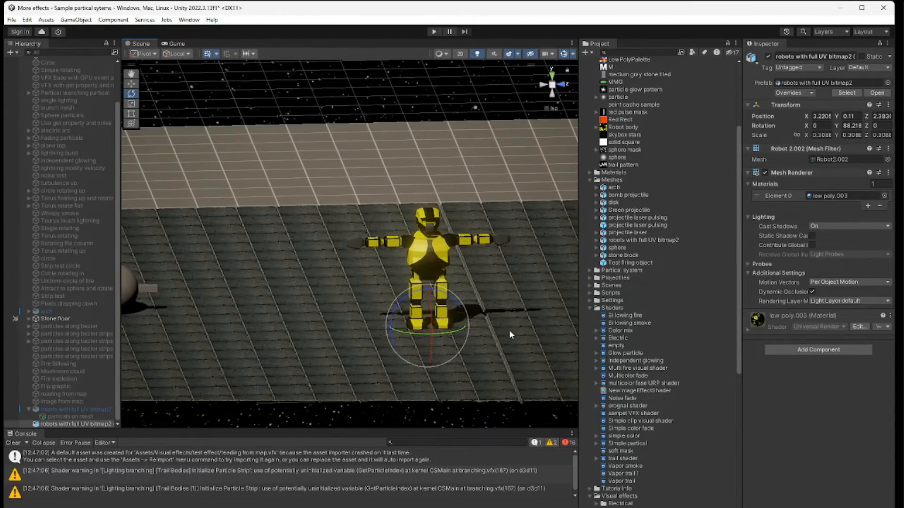
pyautogui.scroll(4, 471, 343)
pyautogui.scroll(1, 468, 346)
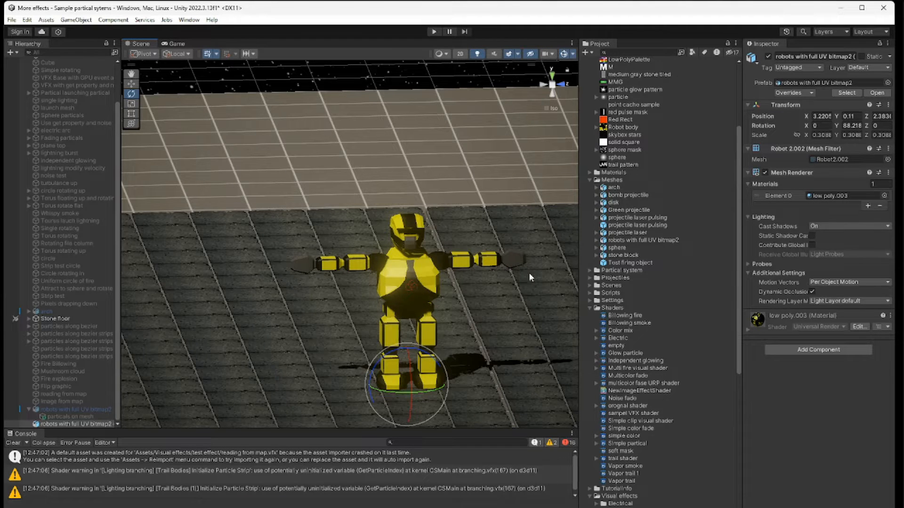
# Create a Visual Effect Graph named "robot particals" in the Visual effects folder.
pyautogui.click(589, 308)
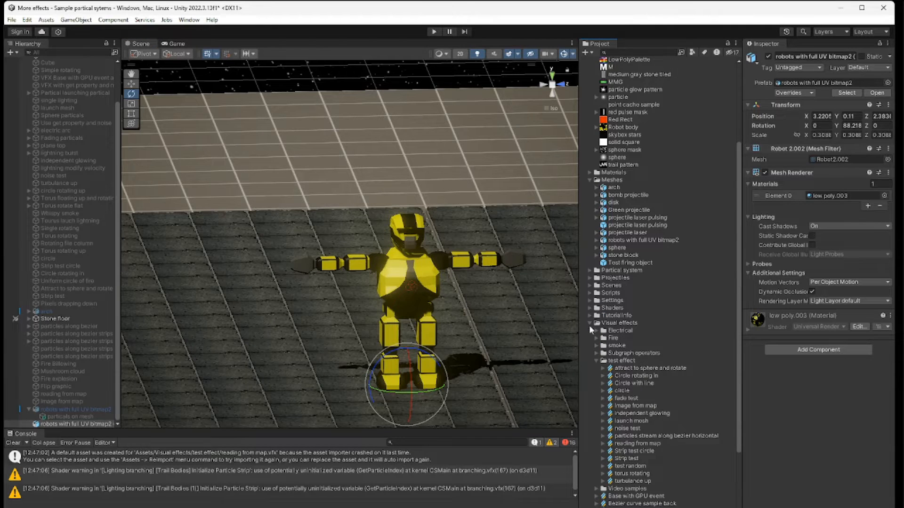
pyautogui.click(596, 361)
pyautogui.rightClick(620, 358)
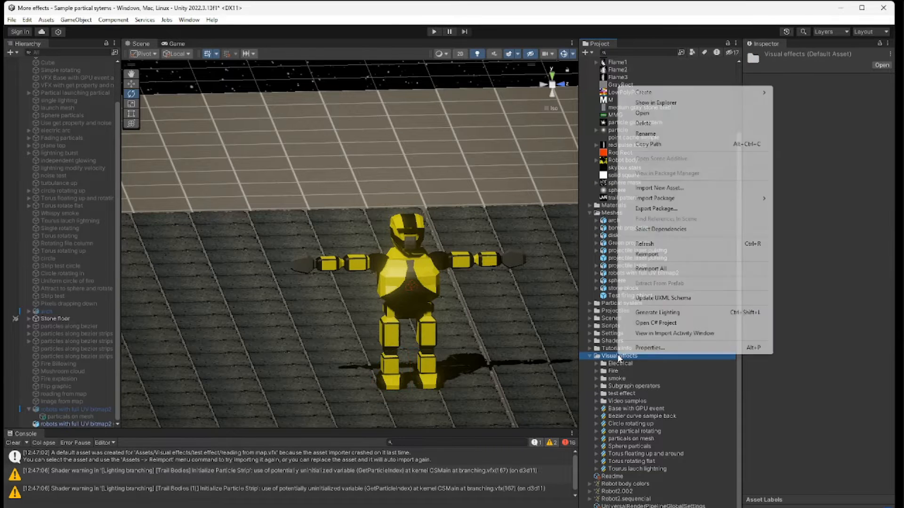
pyautogui.moveTo(692, 98)
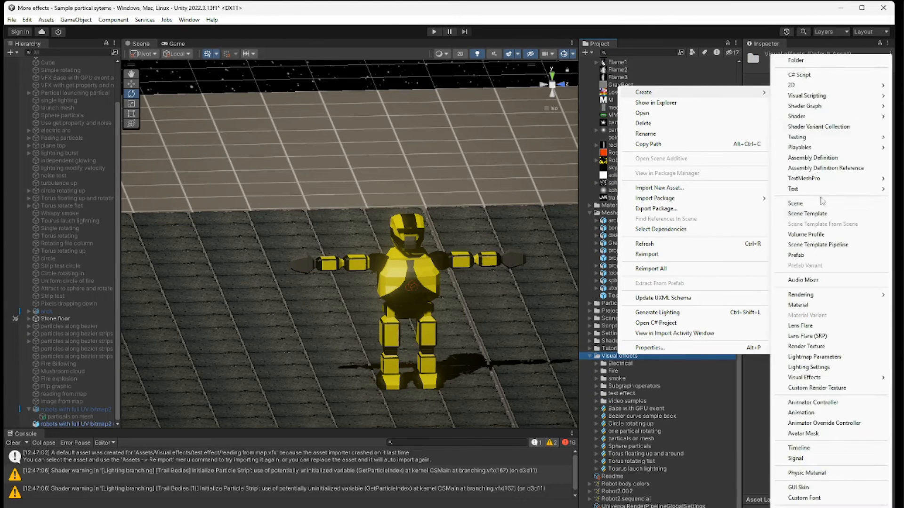
pyautogui.moveTo(810, 377)
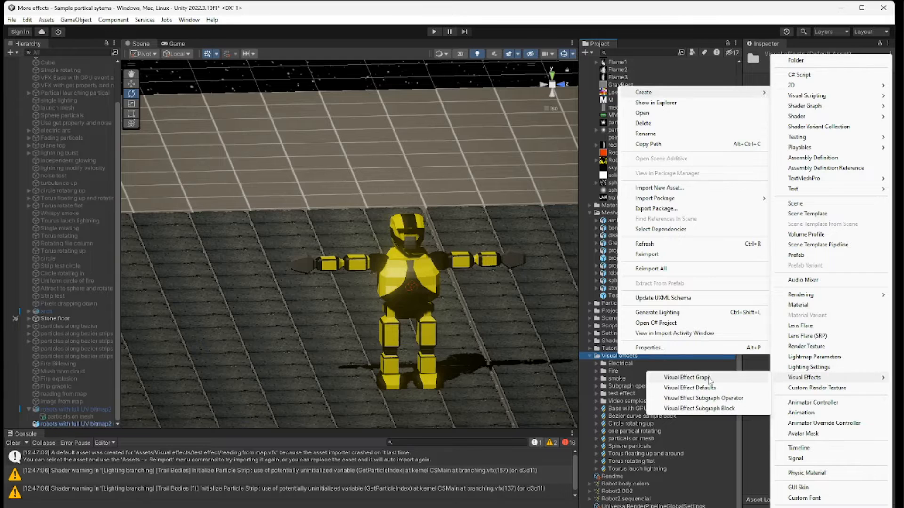
pyautogui.click(686, 378)
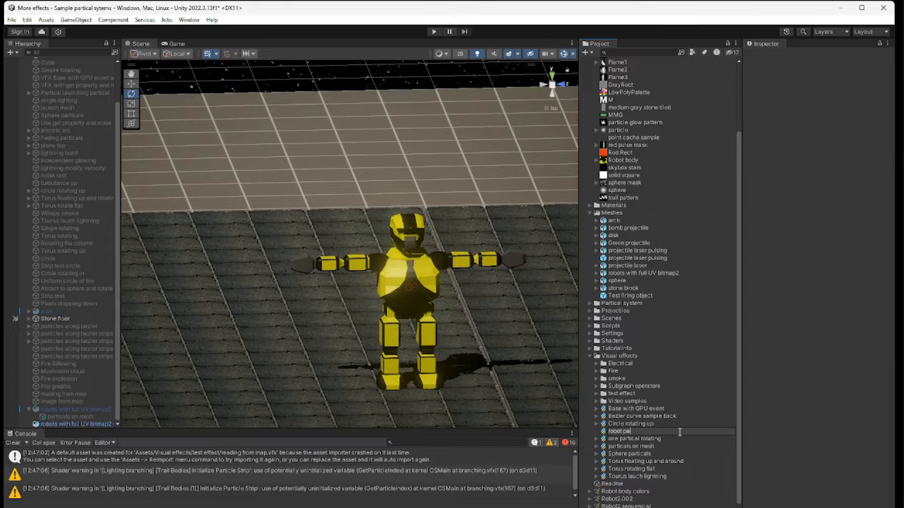
pyautogui.press('Return')
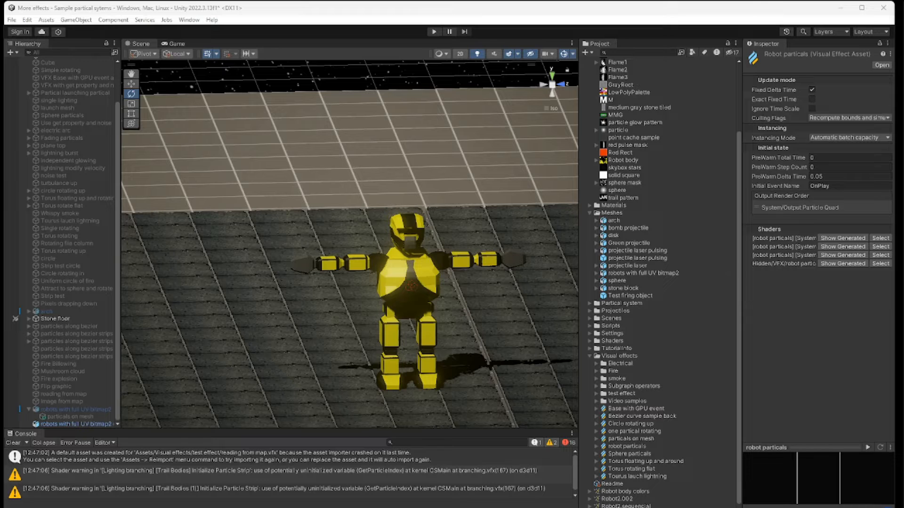
# Dock the robot particals graph beside the Scene view and enlarge its area to show the Initialize Particle context.
pyautogui.moveTo(856, 31); pyautogui.dragTo(314, 79)
pyautogui.moveTo(437, 172); pyautogui.dragTo(503, 279)
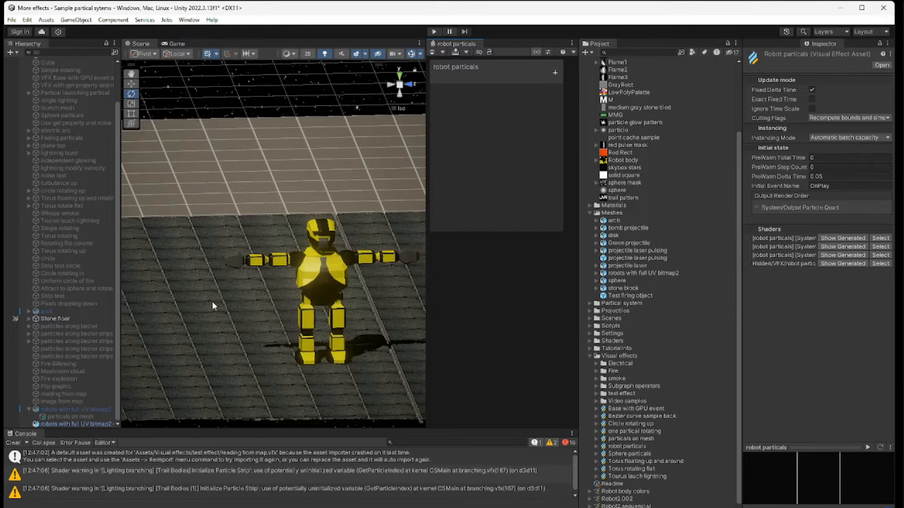
pyautogui.moveTo(121, 325); pyautogui.dragTo(65, 324)
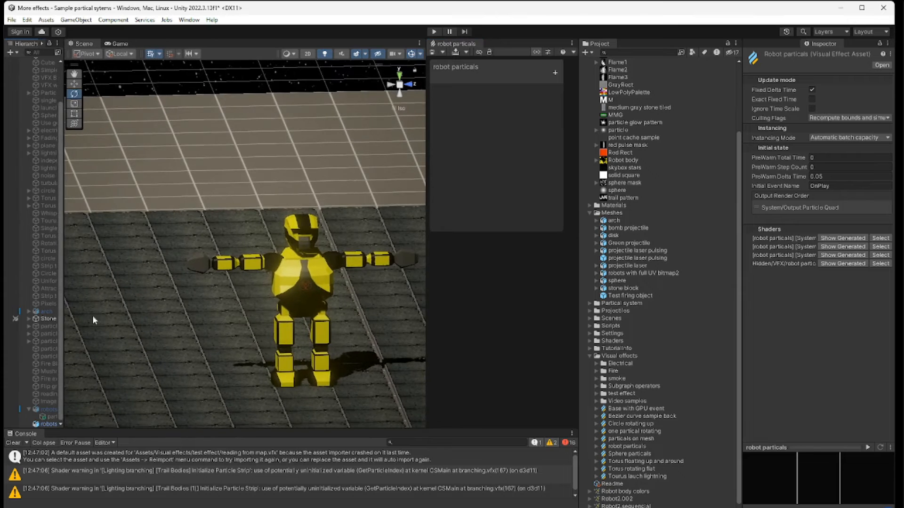
pyautogui.moveTo(425, 359); pyautogui.dragTo(283, 348)
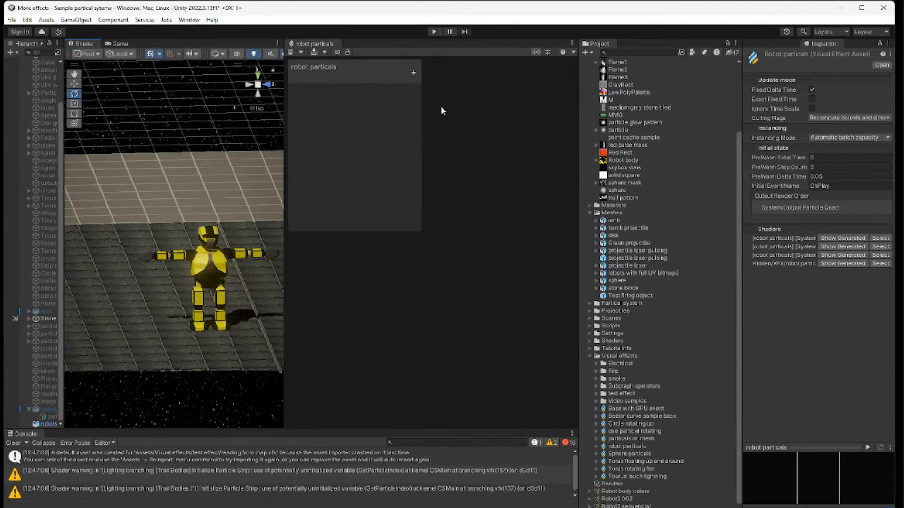
pyautogui.scroll(-6, 487, 257)
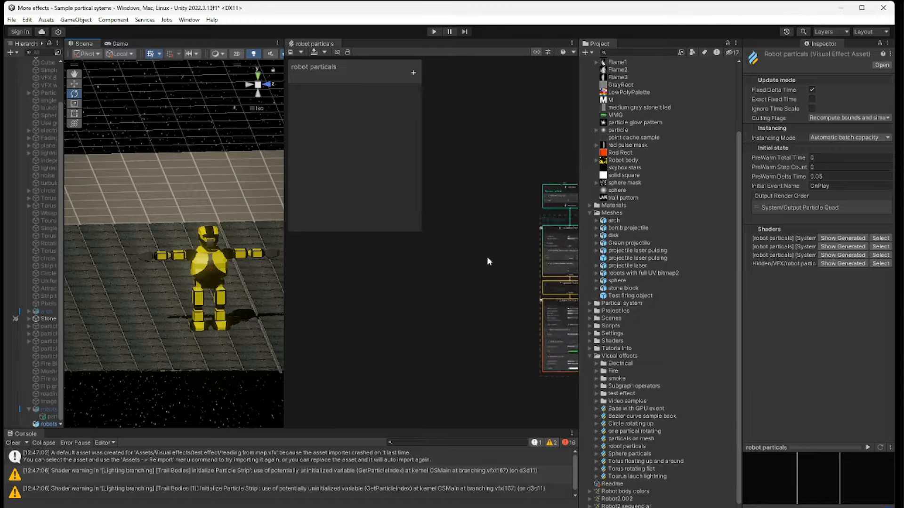
pyautogui.moveTo(472, 290); pyautogui.dragTo(389, 305, button='middle')
pyautogui.scroll(8, 430, 267)
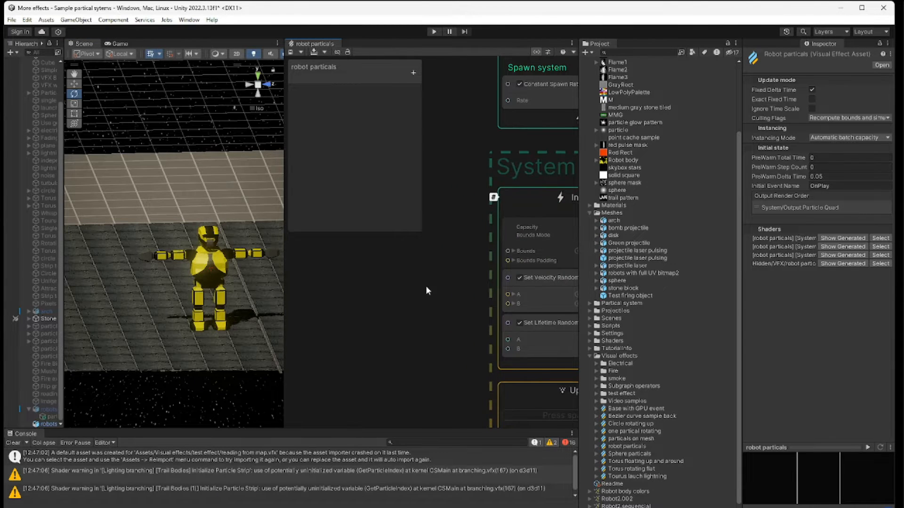
pyautogui.moveTo(427, 291); pyautogui.dragTo(330, 232, button='middle')
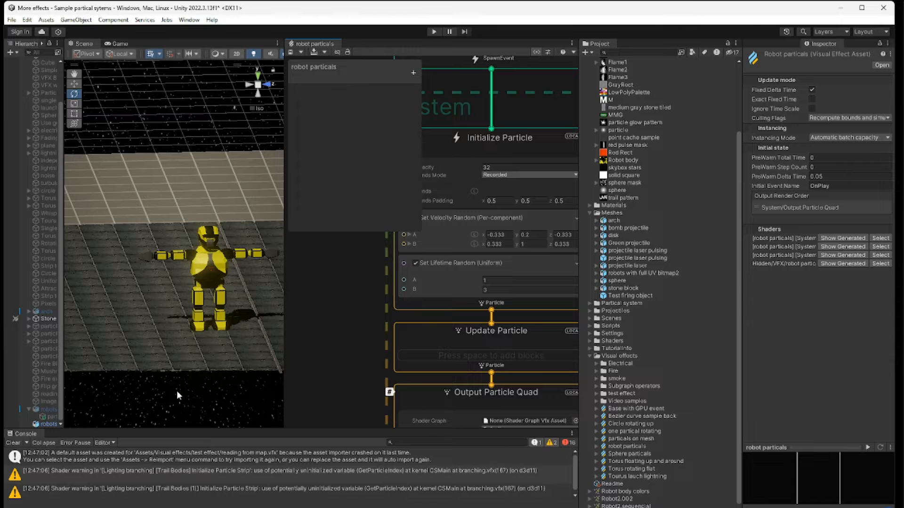
# Add the robot particals effect to the scene as a child of the newly placed robot.
pyautogui.moveTo(63, 410); pyautogui.dragTo(121, 405)
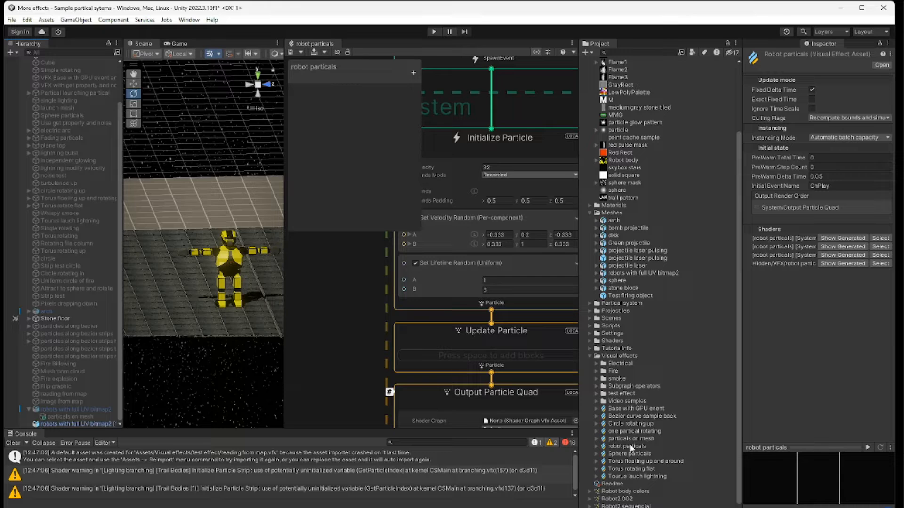
pyautogui.moveTo(630, 446); pyautogui.dragTo(69, 426)
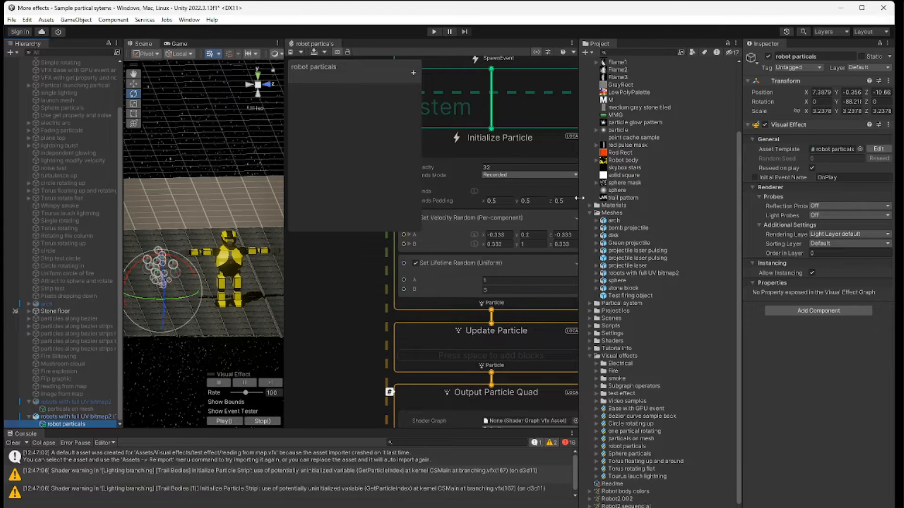
pyautogui.click(823, 111)
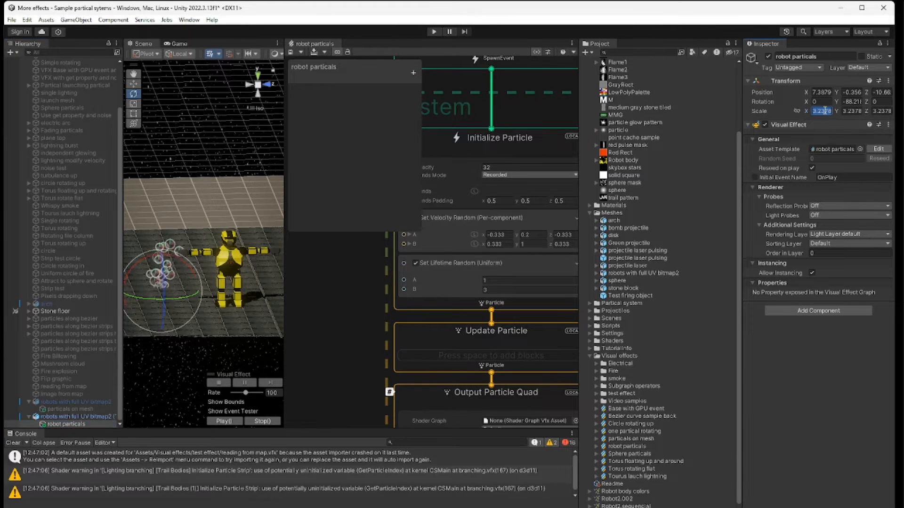
pyautogui.write('0')
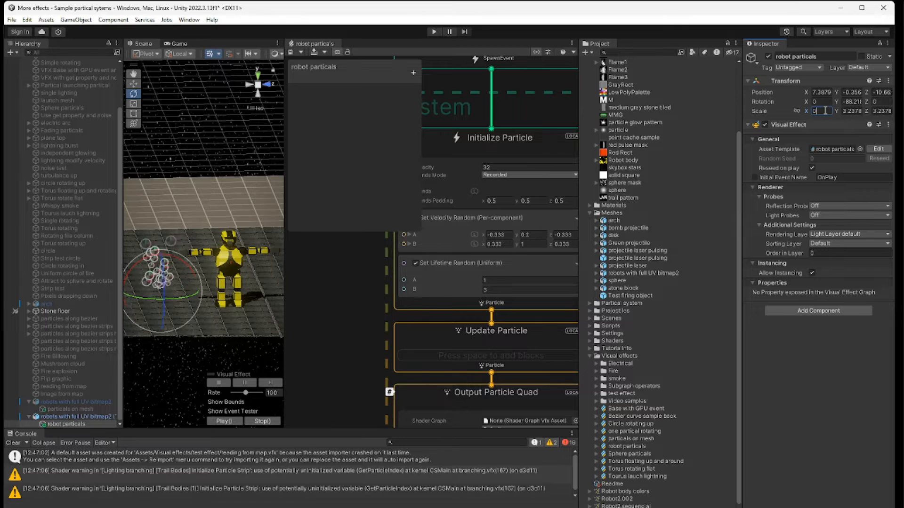
pyautogui.hotkey('ctrl', 'z')
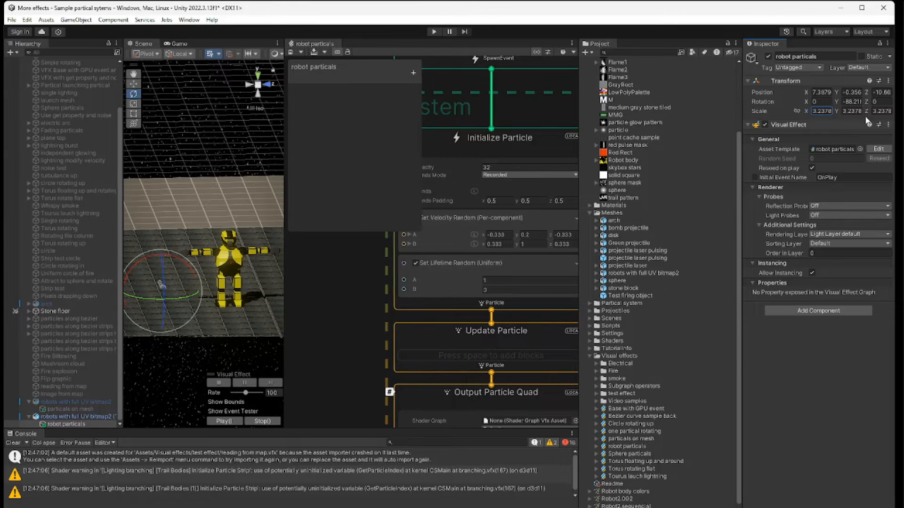
# Set the robot particals object's position to 0, 0, 0 relative to its parent robot.
pyautogui.click(829, 92)
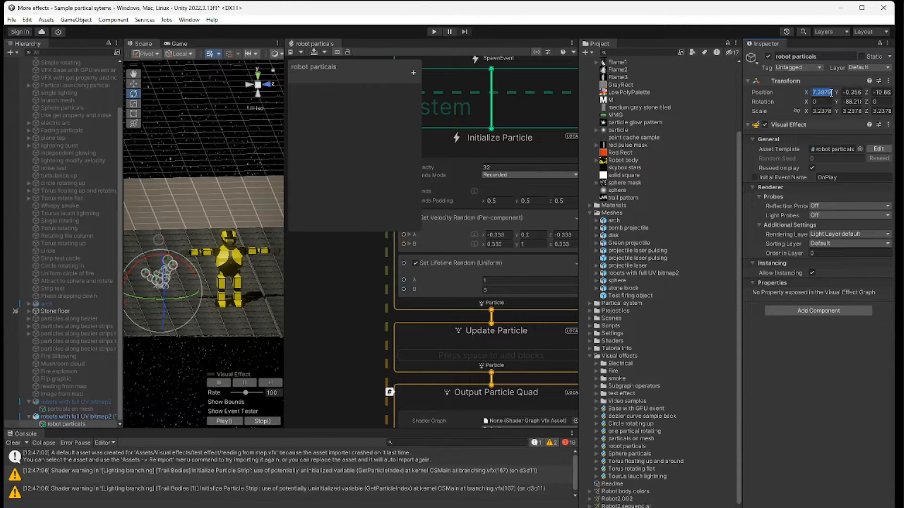
pyautogui.write('0')
pyautogui.click(846, 92)
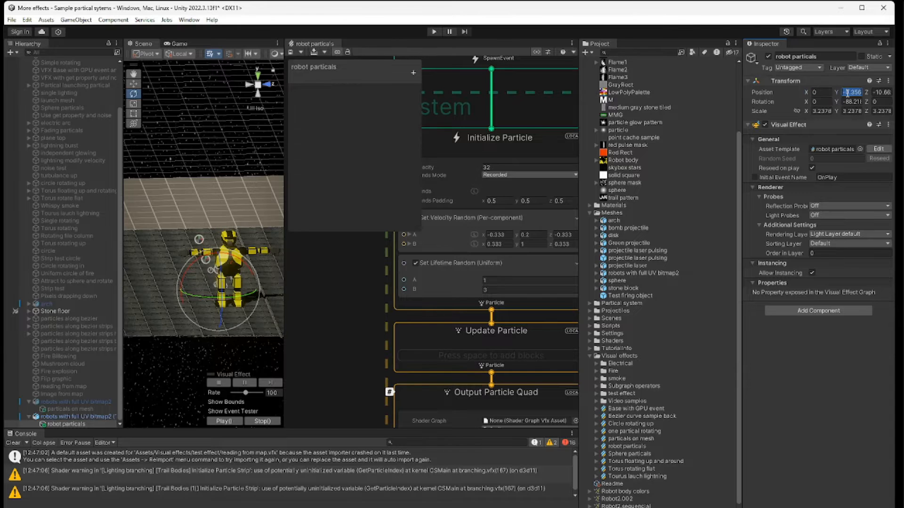
pyautogui.write('0')
pyautogui.click(879, 93)
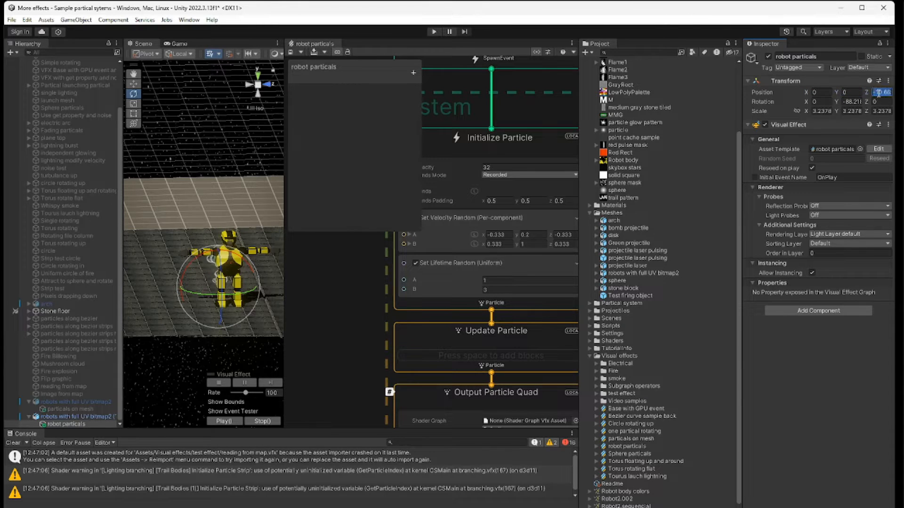
pyautogui.write('0')
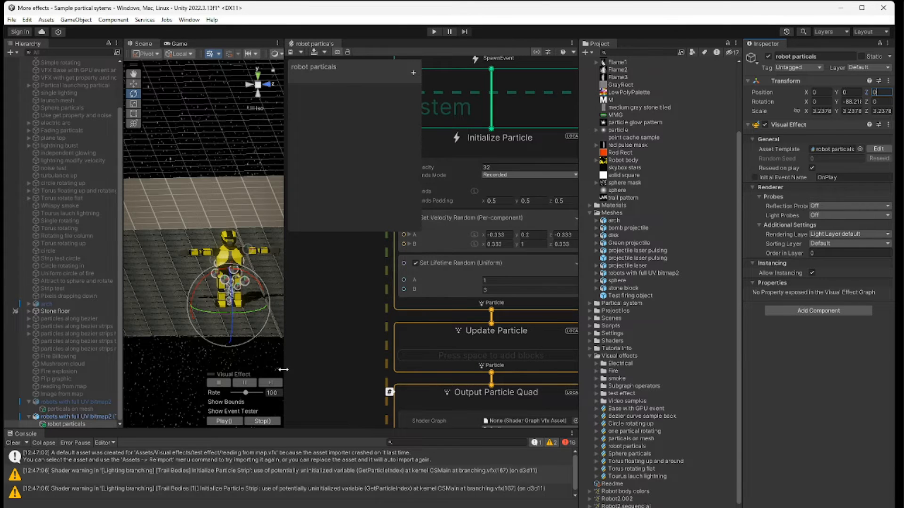
# Rearrange the editor layout by narrowing the Project and Inspector areas and widening the robot particals graph.
pyautogui.moveTo(285, 368); pyautogui.dragTo(379, 368)
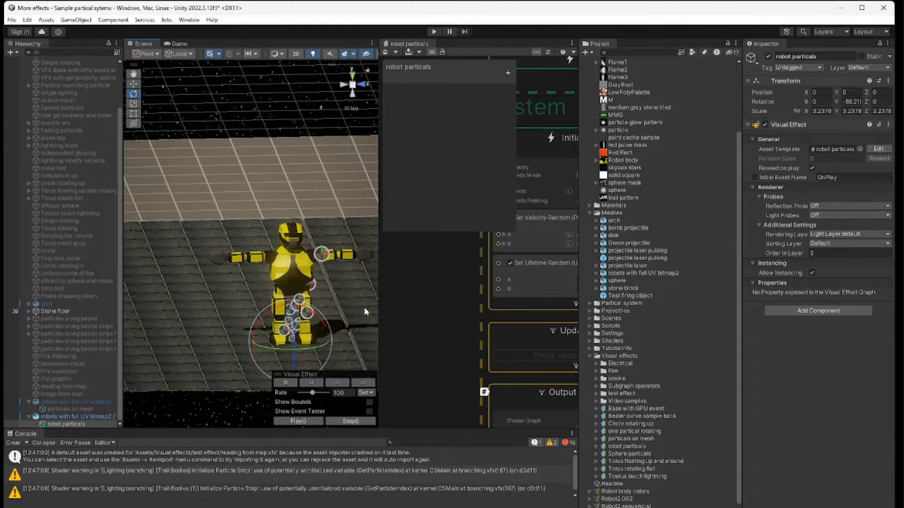
pyautogui.moveTo(380, 335); pyautogui.dragTo(414, 331)
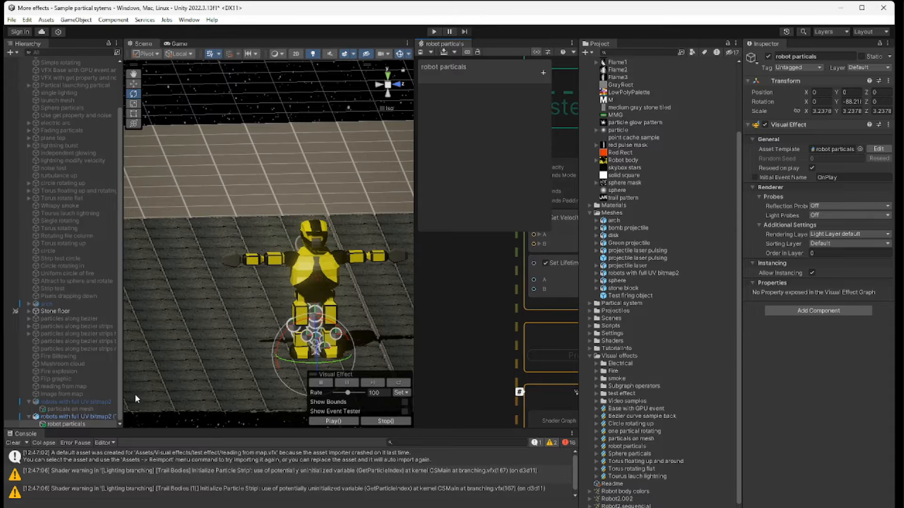
pyautogui.moveTo(122, 387); pyautogui.dragTo(99, 387)
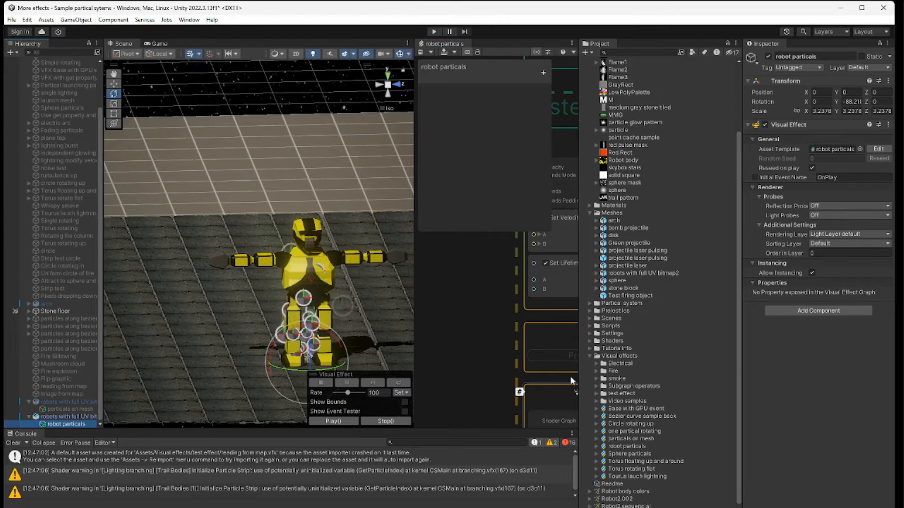
pyautogui.moveTo(739, 400); pyautogui.dragTo(844, 400)
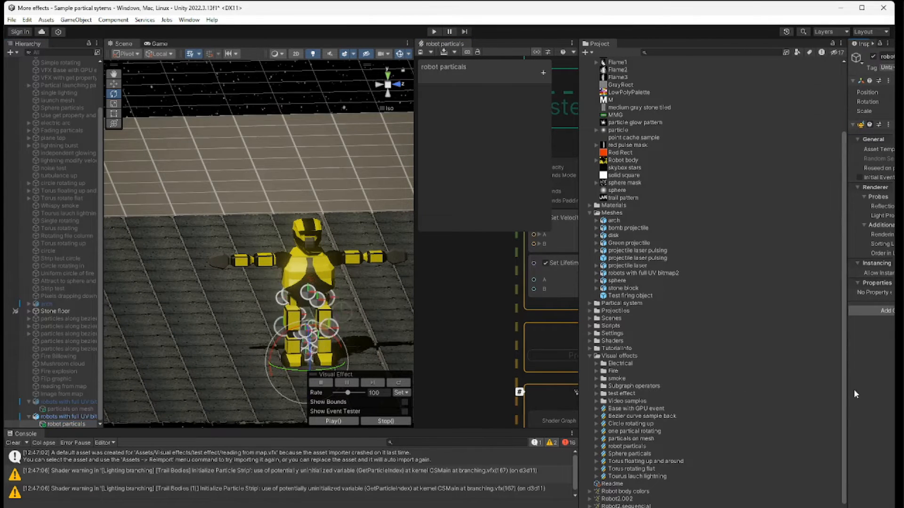
pyautogui.moveTo(579, 407); pyautogui.dragTo(781, 405)
pyautogui.moveTo(551, 345); pyautogui.dragTo(357, 323)
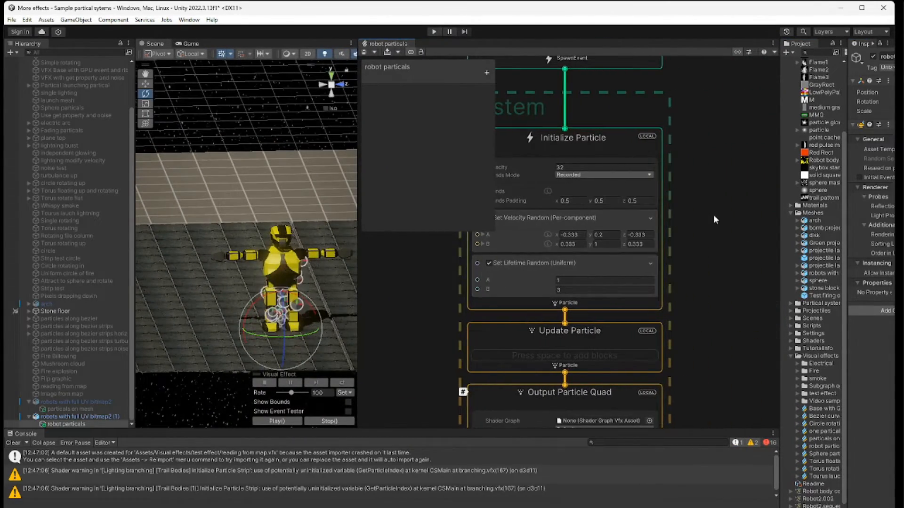
# Add a Set Position from Map block to the Initialize Particle context and set its sample mode to Random Constant Per Particle.
pyautogui.moveTo(410, 231); pyautogui.dragTo(410, 90)
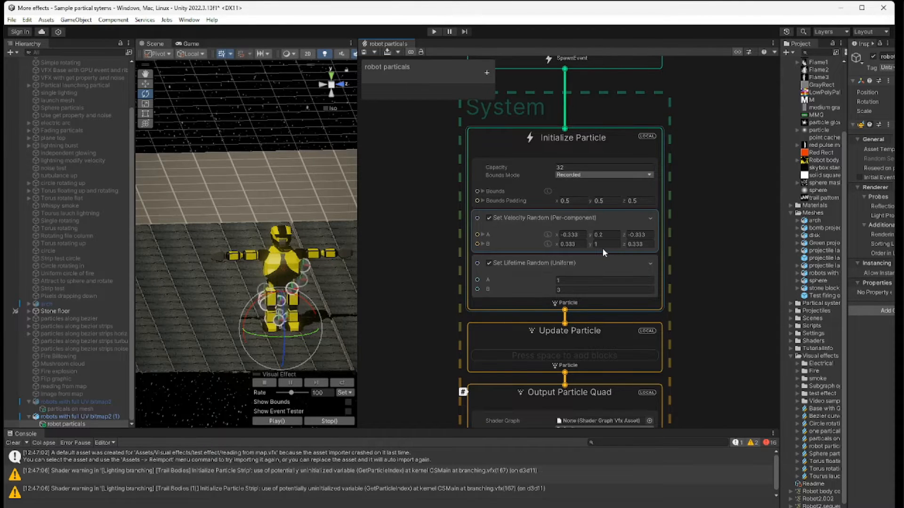
pyautogui.click(536, 303)
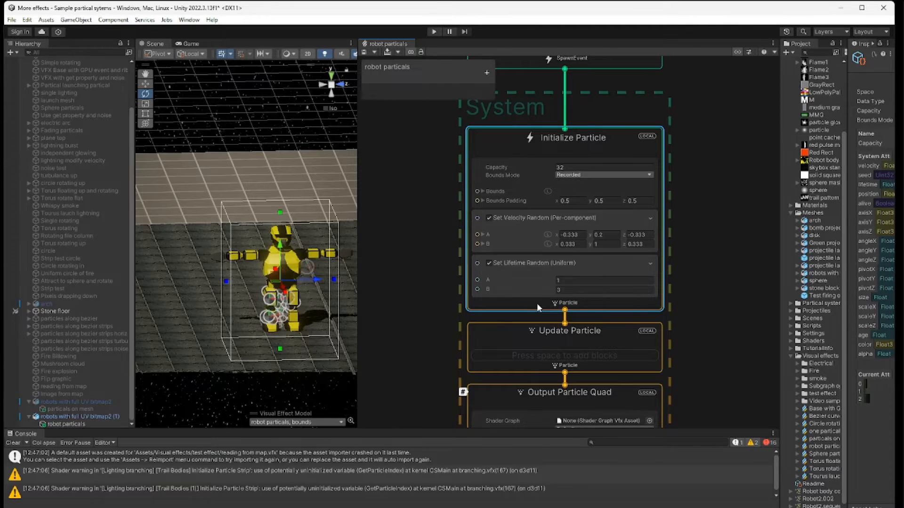
pyautogui.rightClick(537, 305)
pyautogui.click(570, 310)
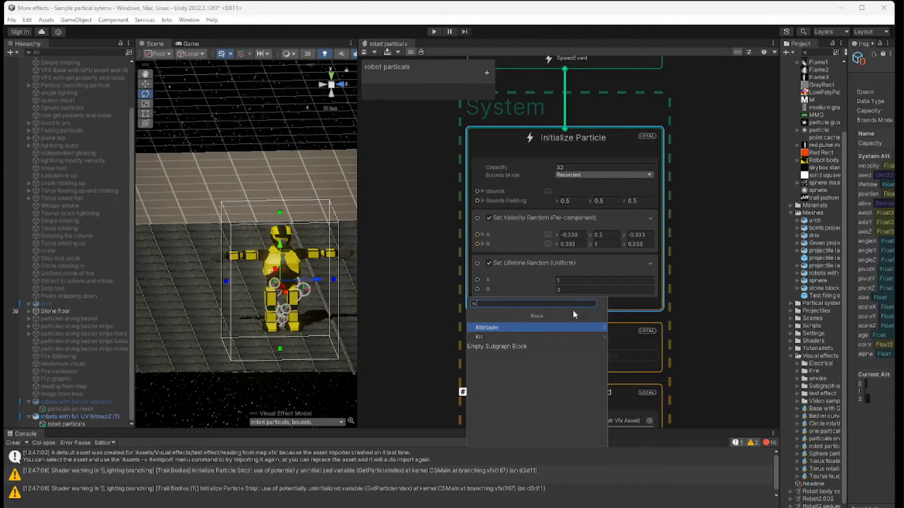
pyautogui.write('set')
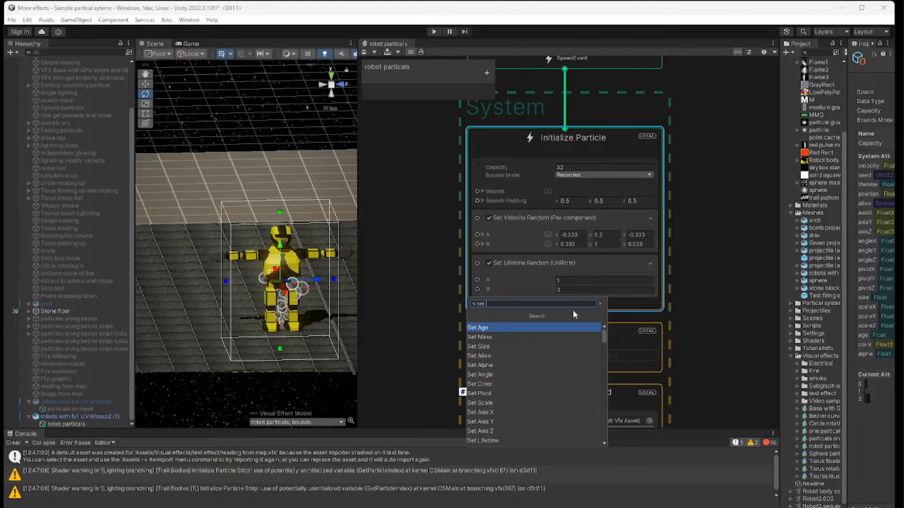
pyautogui.write(' po')
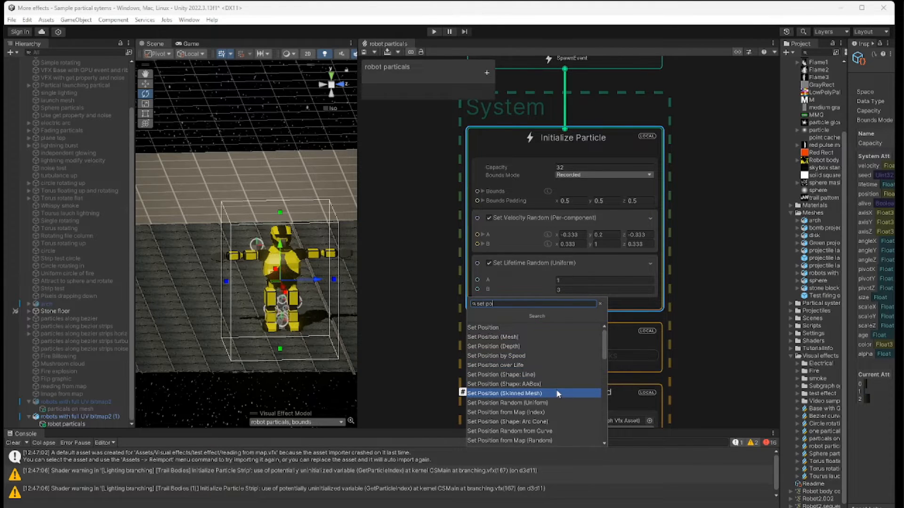
pyautogui.write('siti')
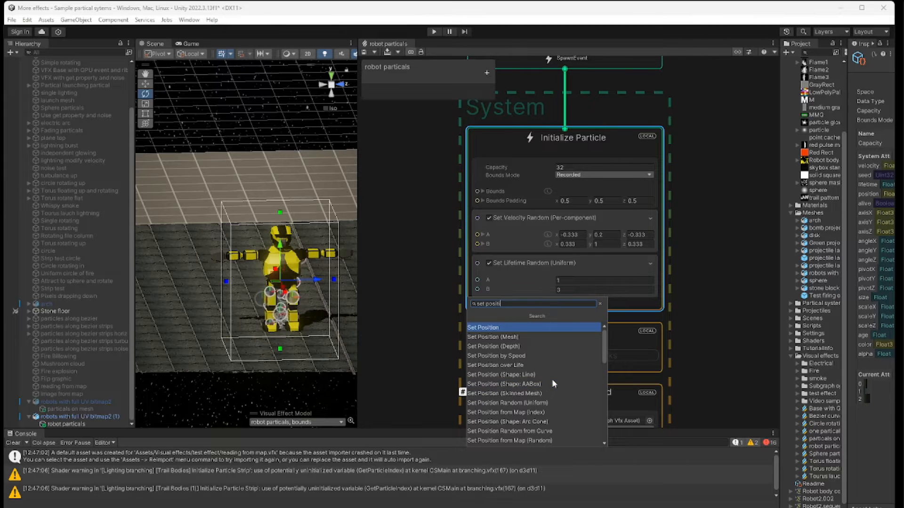
pyautogui.write('on for')
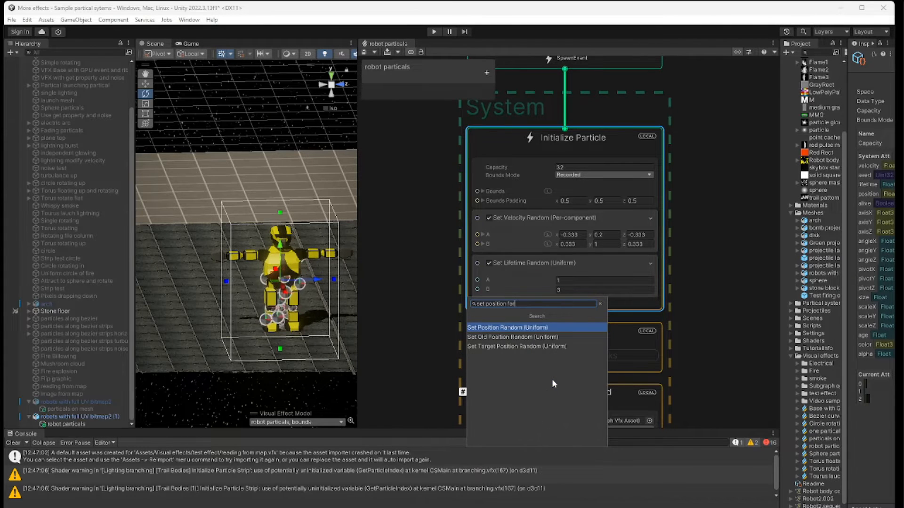
pyautogui.press('BackSpace')
pyautogui.press('BackSpace')
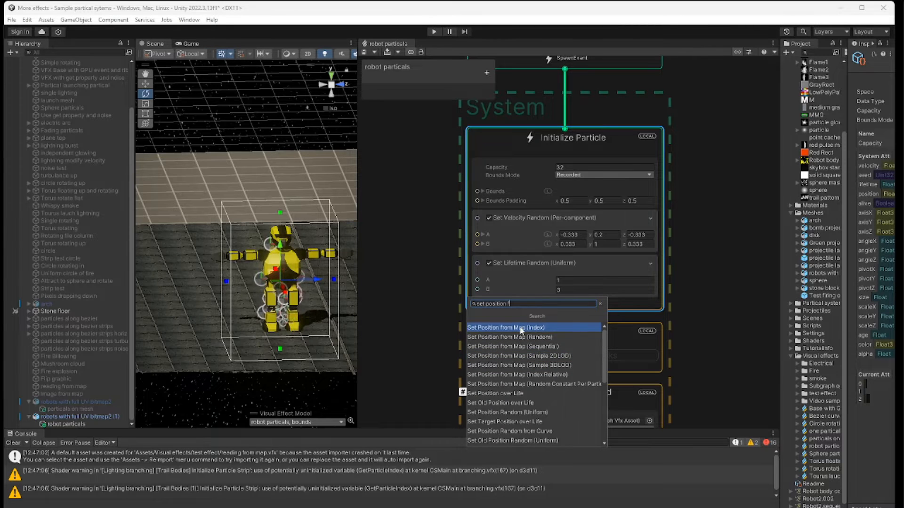
pyautogui.click(517, 346)
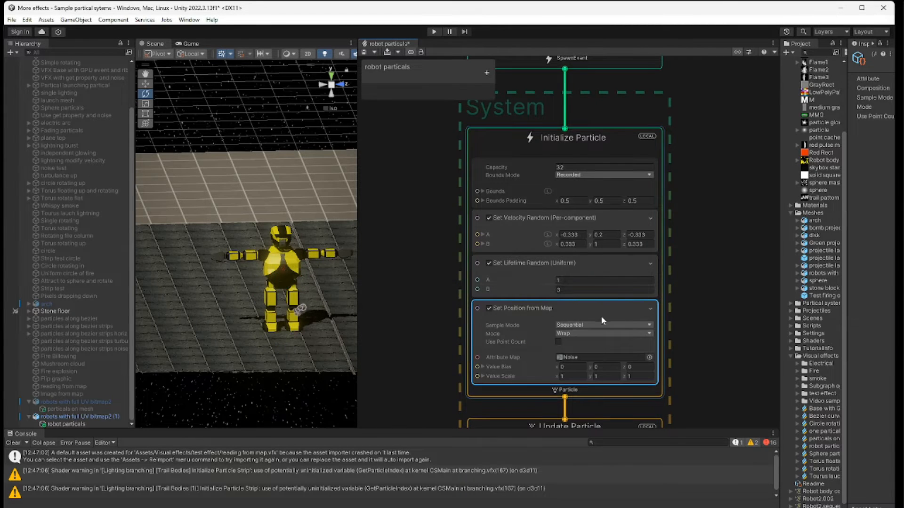
pyautogui.click(619, 324)
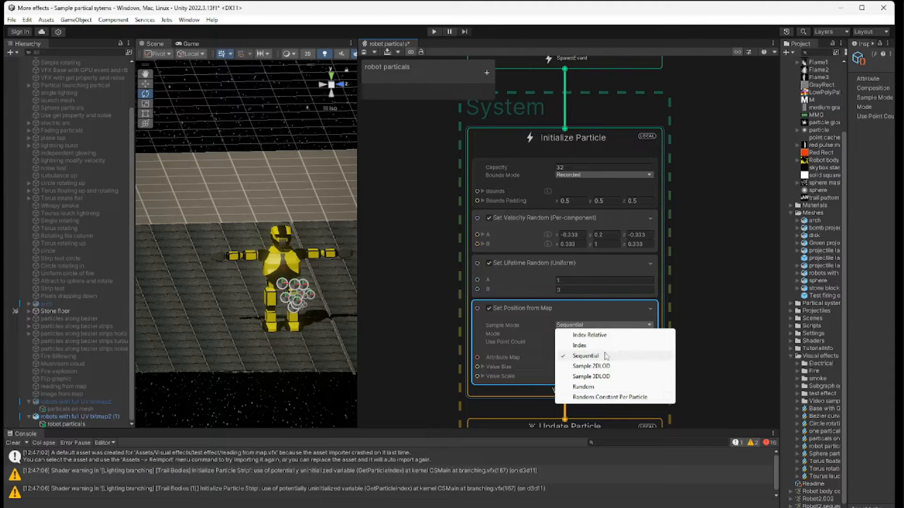
pyautogui.click(606, 397)
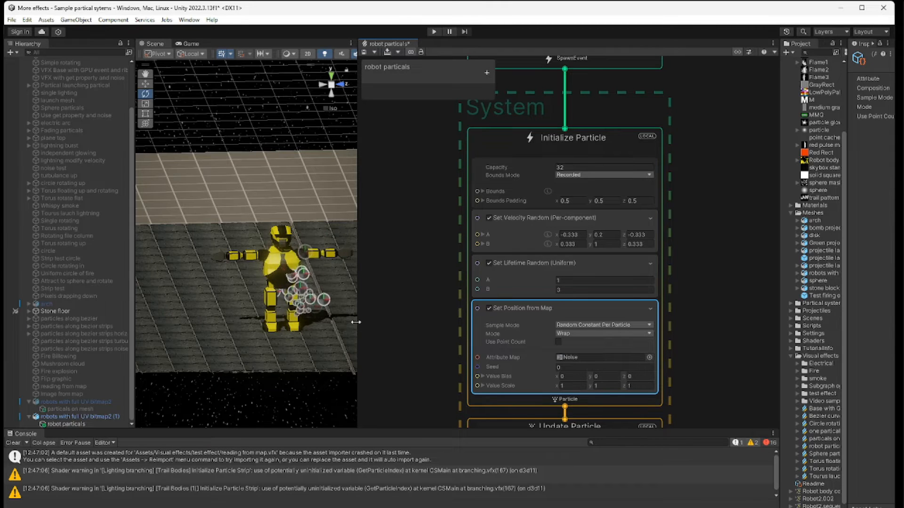
# Create a Point Cache node beside the Initialize Particle context and assign the Robot2.002 point cache asset to it.
pyautogui.moveTo(405, 314); pyautogui.dragTo(531, 288, button='middle')
pyautogui.rightClick(437, 225)
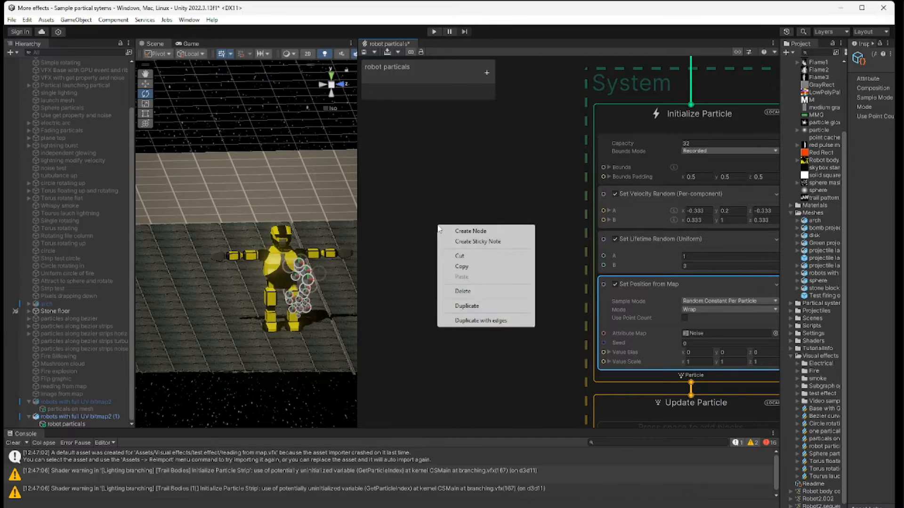
pyautogui.click(478, 231)
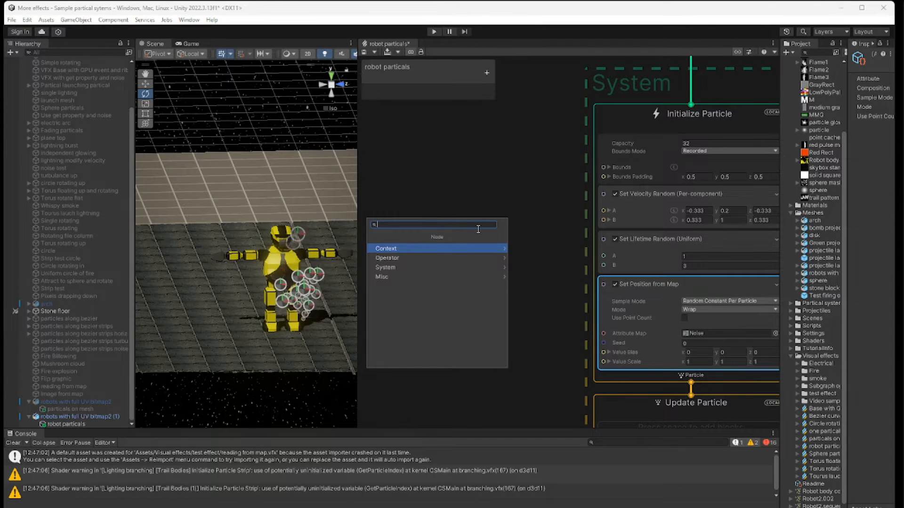
pyautogui.write('point')
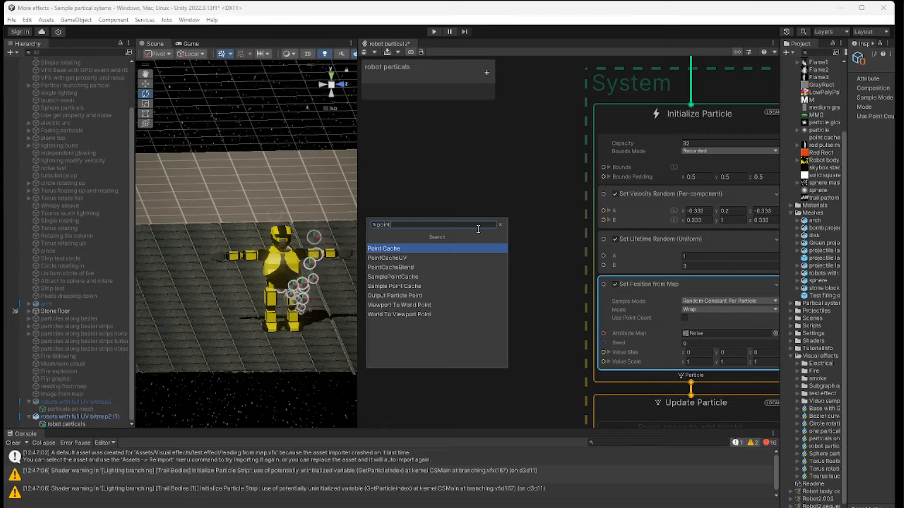
pyautogui.press('Return')
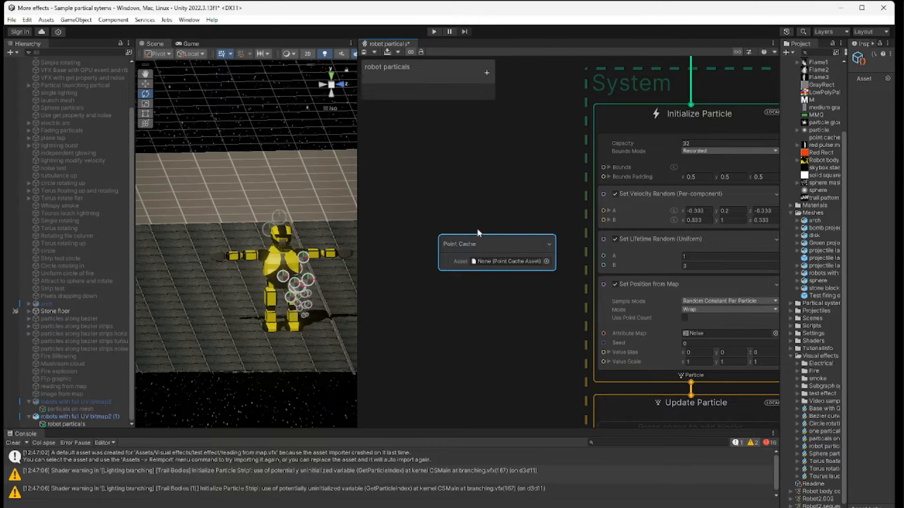
pyautogui.moveTo(479, 236); pyautogui.dragTo(427, 193)
pyautogui.click(493, 219)
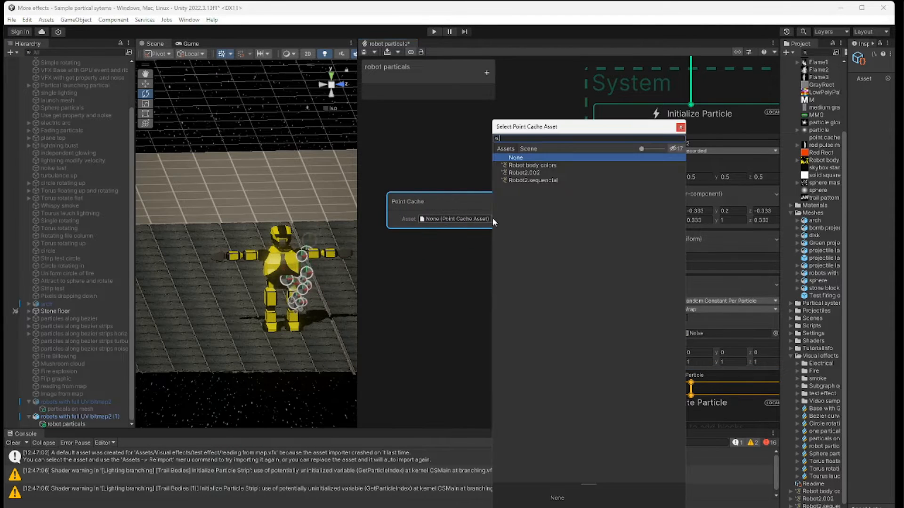
pyautogui.click(524, 173)
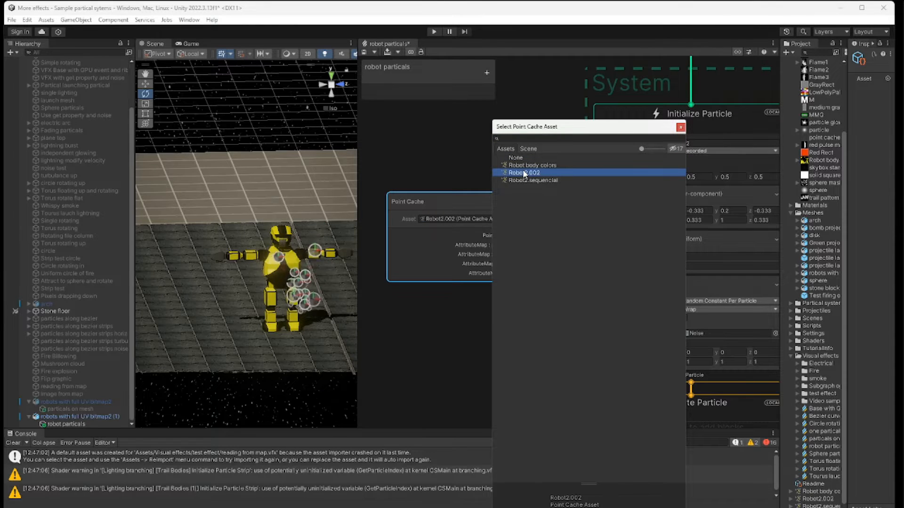
pyautogui.doubleClick(532, 172)
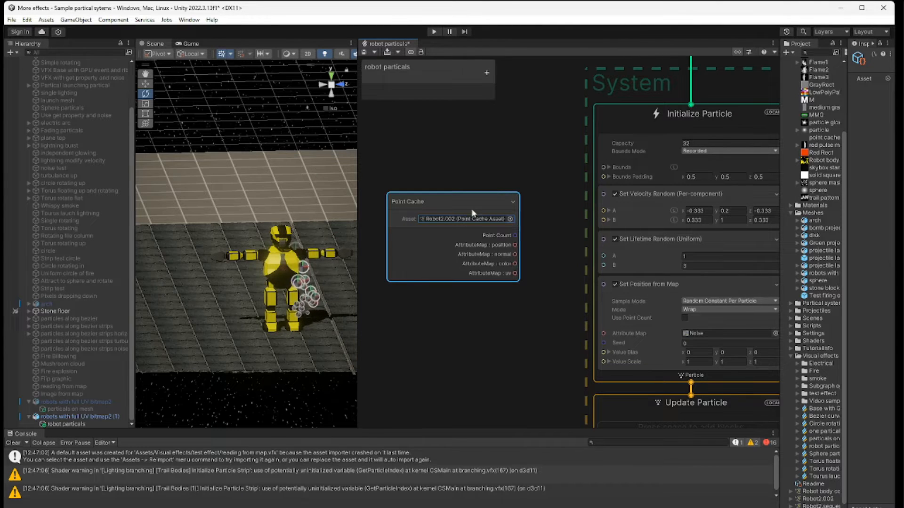
# Connect the Point Cache node's position attribute map to the Attribute Map input of Set Position from Map.
pyautogui.moveTo(465, 202); pyautogui.dragTo(456, 189)
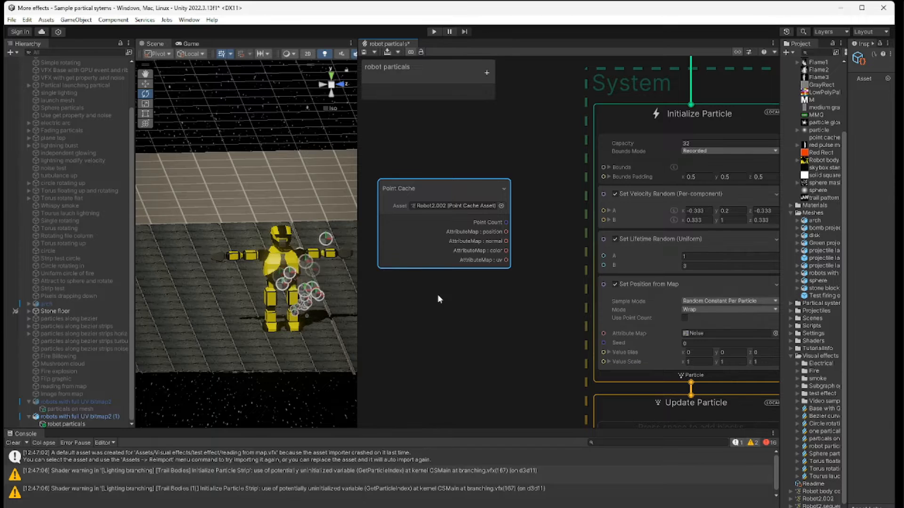
pyautogui.moveTo(459, 190)
pyautogui.mouseDown()
pyautogui.moveTo(460, 170)
pyautogui.moveTo(471, 200)
pyautogui.mouseUp()
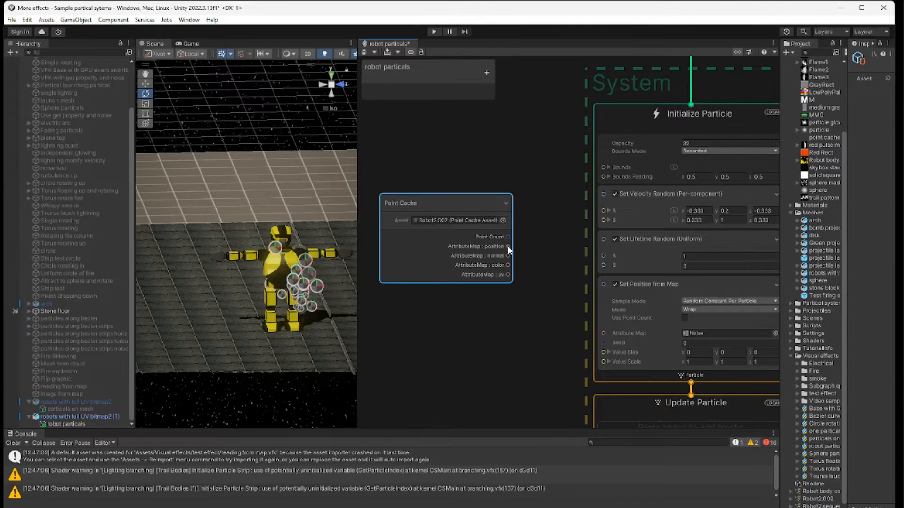
pyautogui.moveTo(508, 247); pyautogui.dragTo(603, 334)
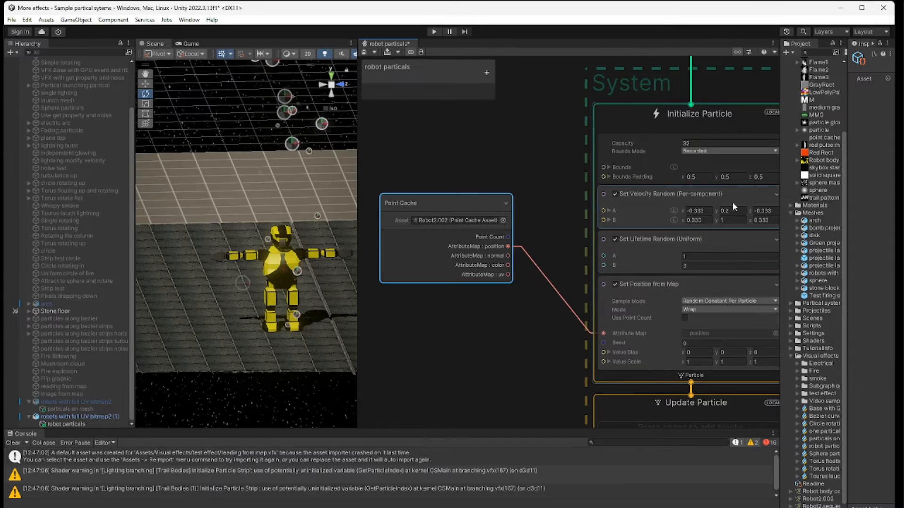
# Delete the Set Velocity Random block from the Initialize Particle context.
pyautogui.click(615, 194)
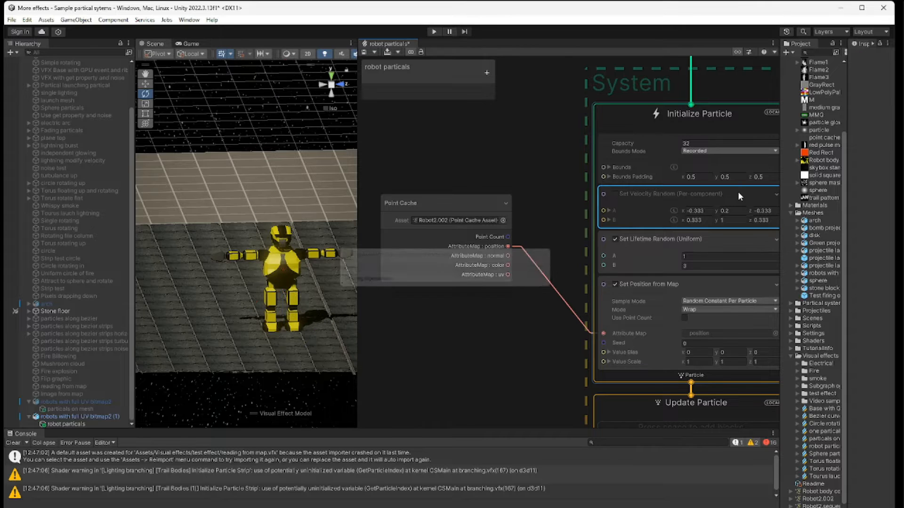
pyautogui.press('Delete')
pyautogui.scroll(-5, 230, 219)
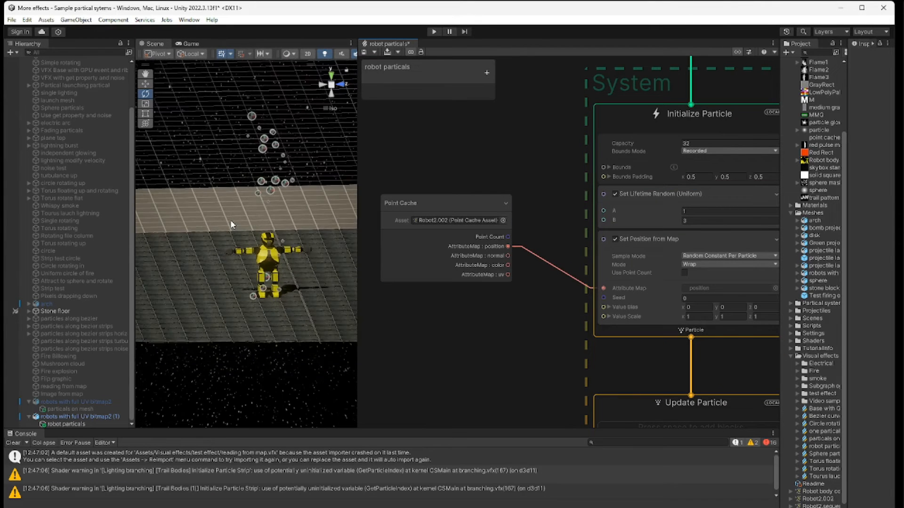
pyautogui.scroll(-3, 230, 219)
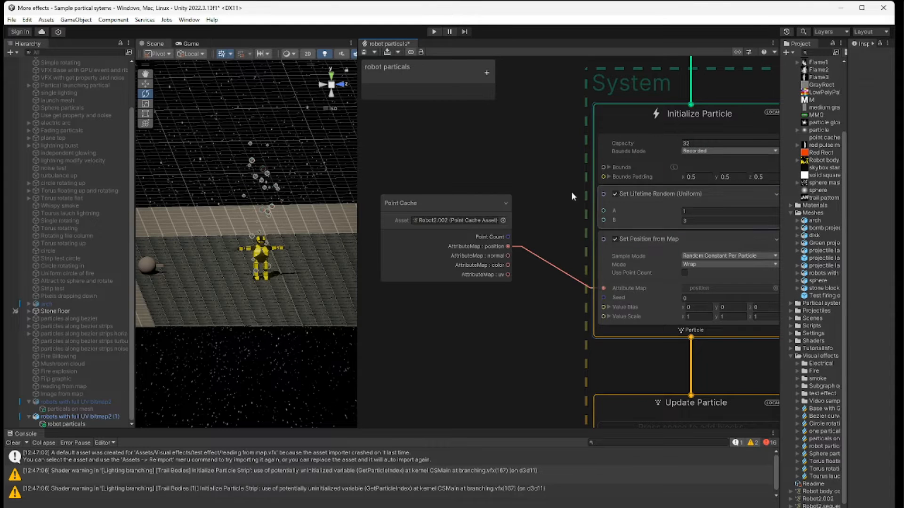
# Set the constant spawn rate to 500 and the Initialize Particle capacity to 1000000.
pyautogui.moveTo(552, 192); pyautogui.dragTo(500, 234, button='middle')
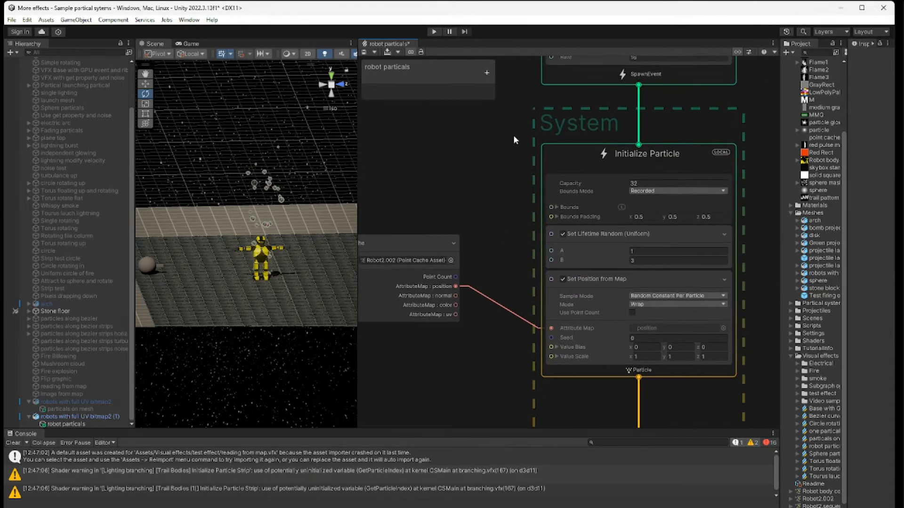
pyautogui.moveTo(510, 133); pyautogui.dragTo(493, 231, button='middle')
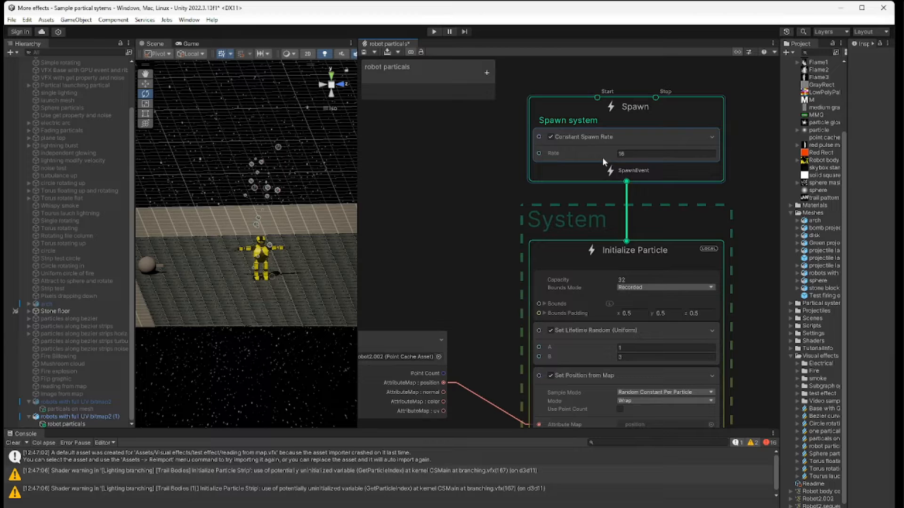
pyautogui.click(649, 151)
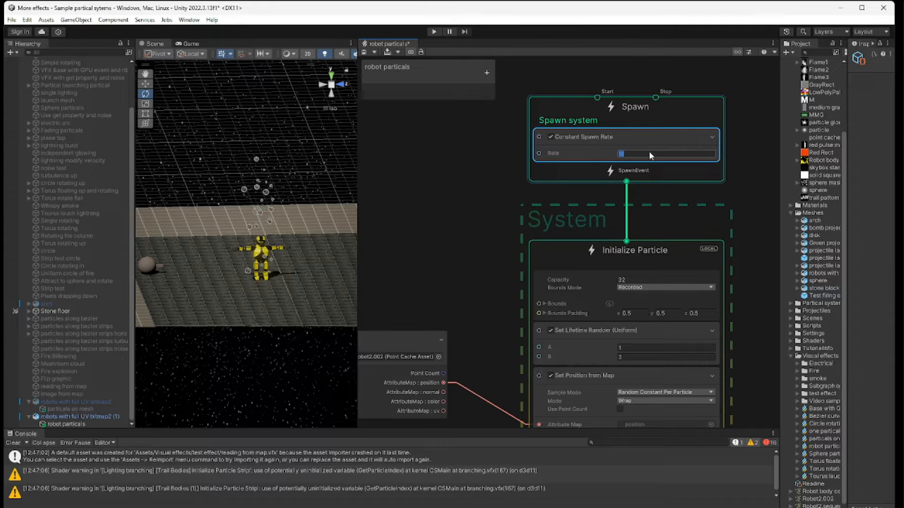
pyautogui.write('500')
pyautogui.click(634, 280)
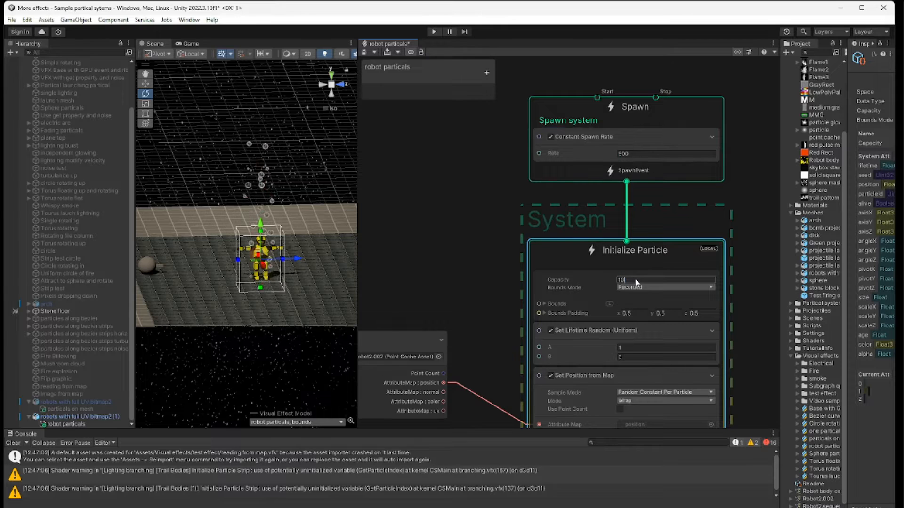
pyautogui.write('1000000')
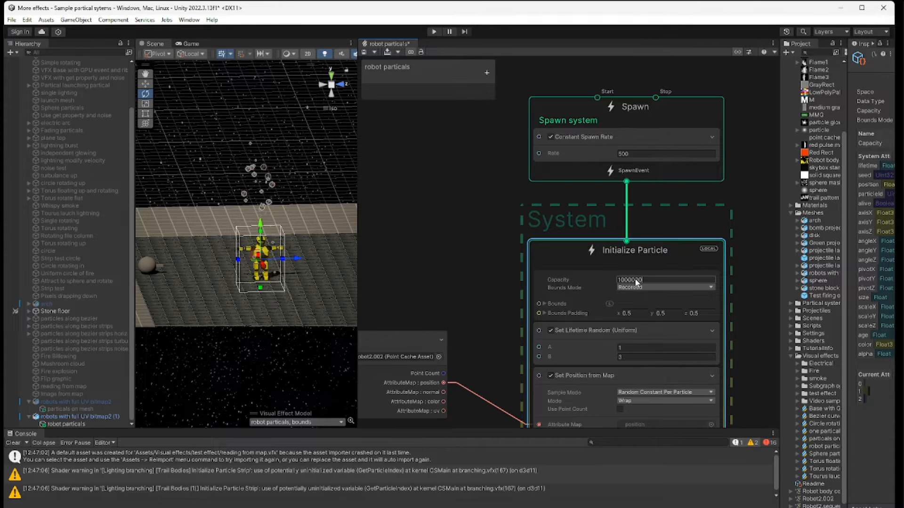
# Set value A of the Set Lifetime Random block to 3 and check the particle robot from the front.
pyautogui.click(632, 347)
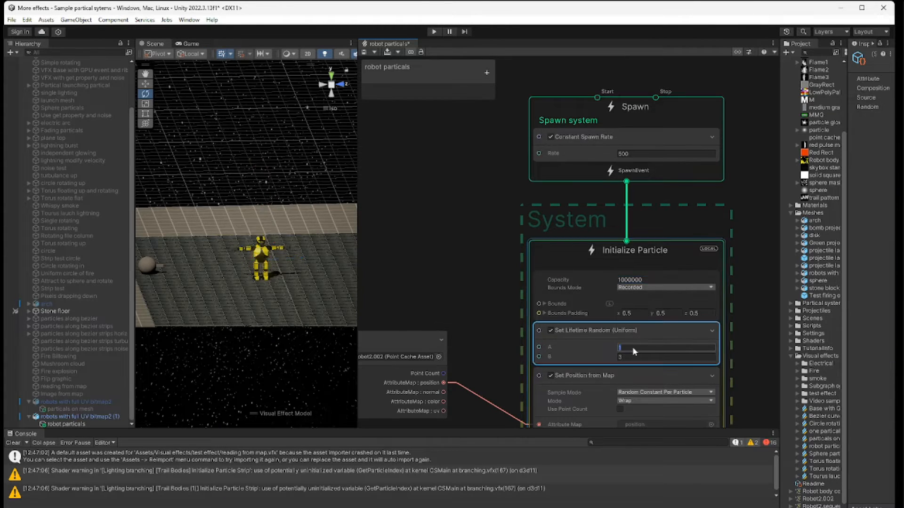
pyautogui.write('3')
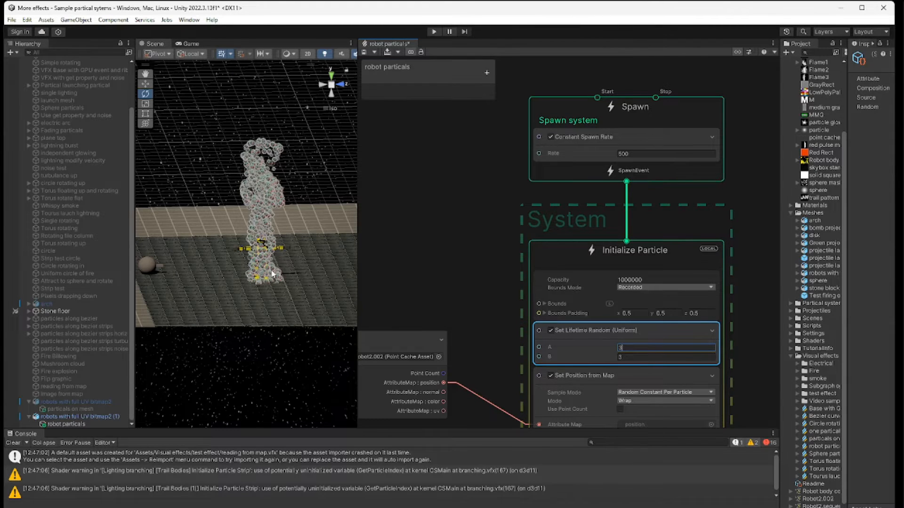
pyautogui.moveTo(300, 281); pyautogui.dragTo(490, 282, button='right')
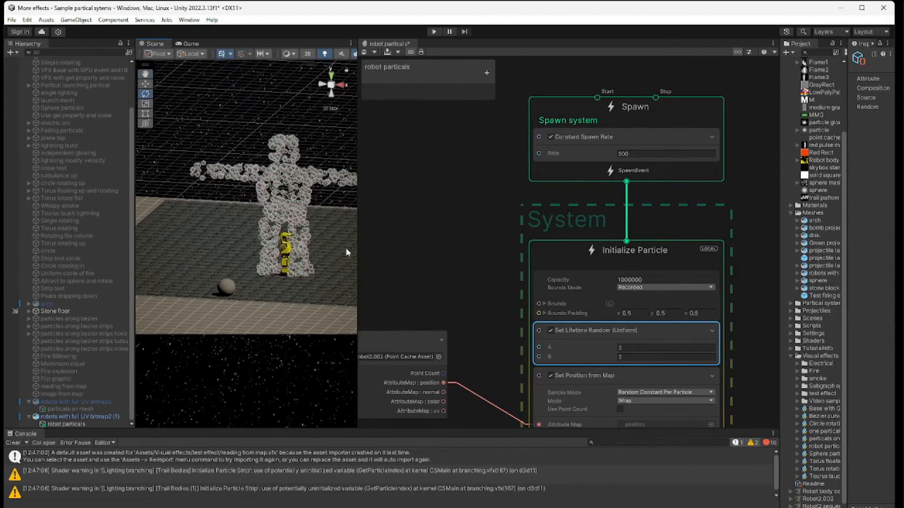
pyautogui.moveTo(339, 250); pyautogui.dragTo(277, 277, button='middle')
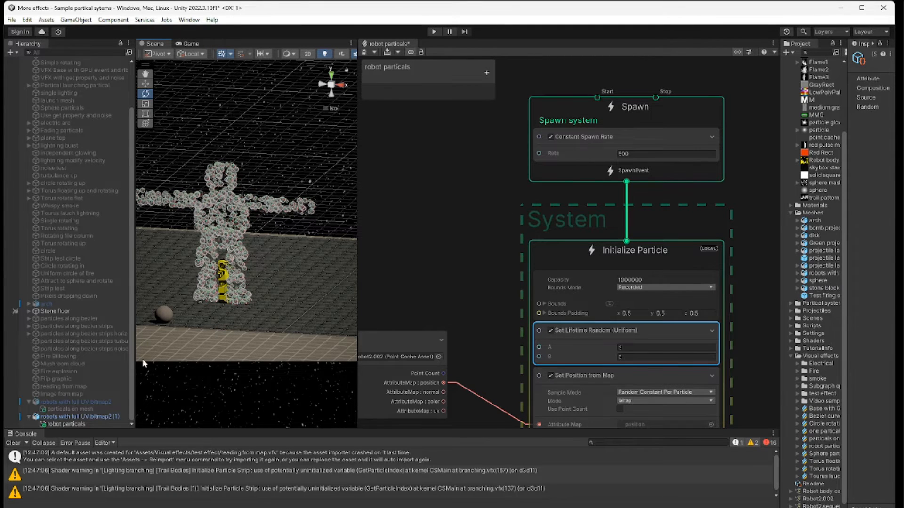
# Set the Y rotation of the robots with full UV bitmap2 (1) object to 90.
pyautogui.click(81, 417)
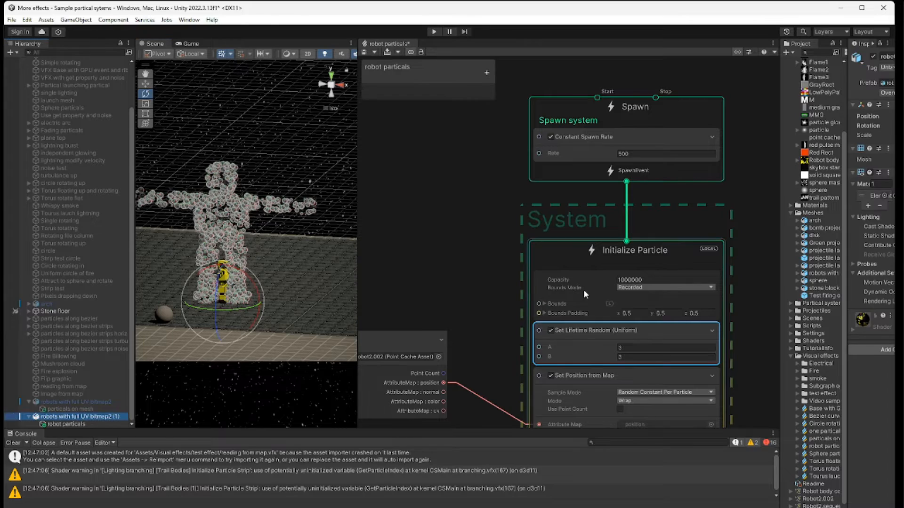
pyautogui.moveTo(780, 374); pyautogui.dragTo(660, 374)
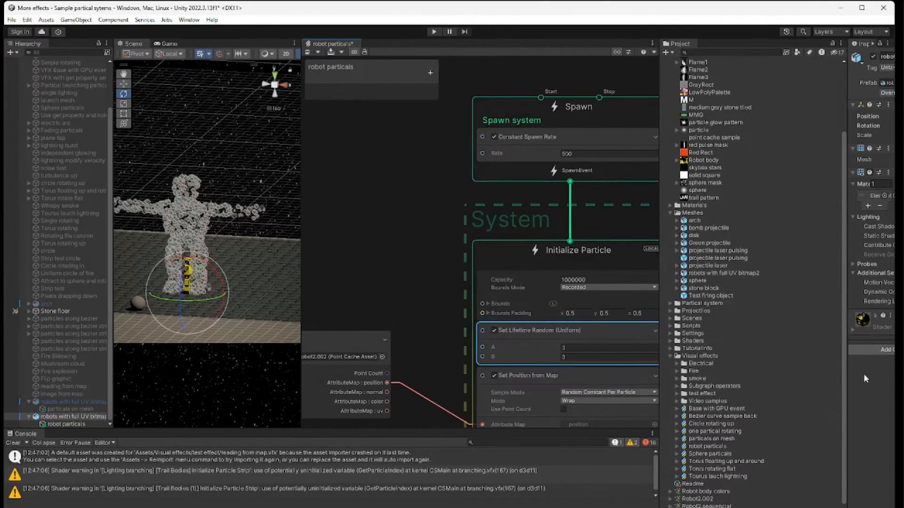
pyautogui.moveTo(847, 393); pyautogui.dragTo(724, 393)
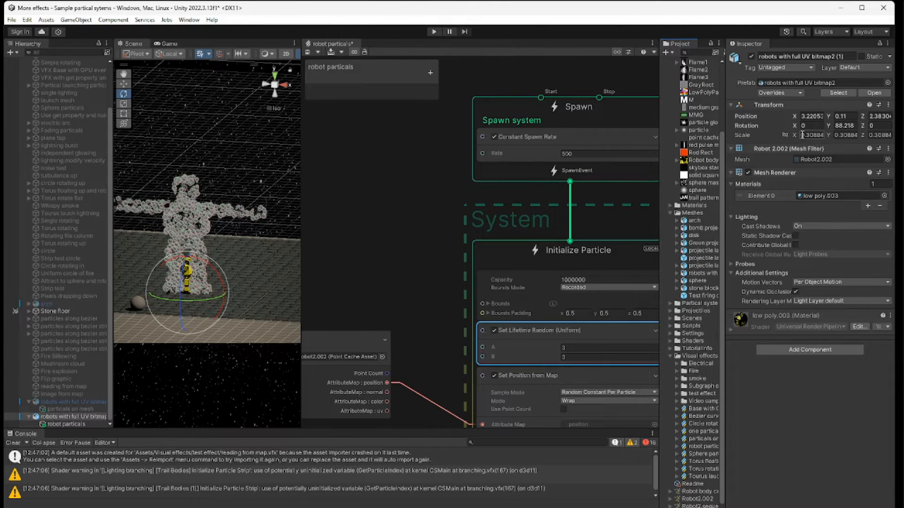
pyautogui.click(851, 125)
pyautogui.write('90')
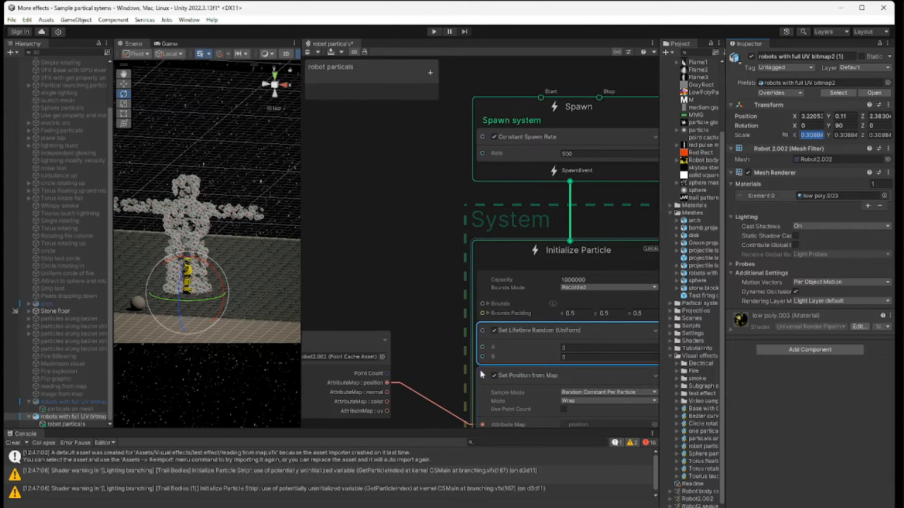
# Copy the robot object's X scale into the X, Y and Z Value Scale of Set Position from Map (0.3088461).
pyautogui.moveTo(423, 335); pyautogui.dragTo(379, 202, button='middle')
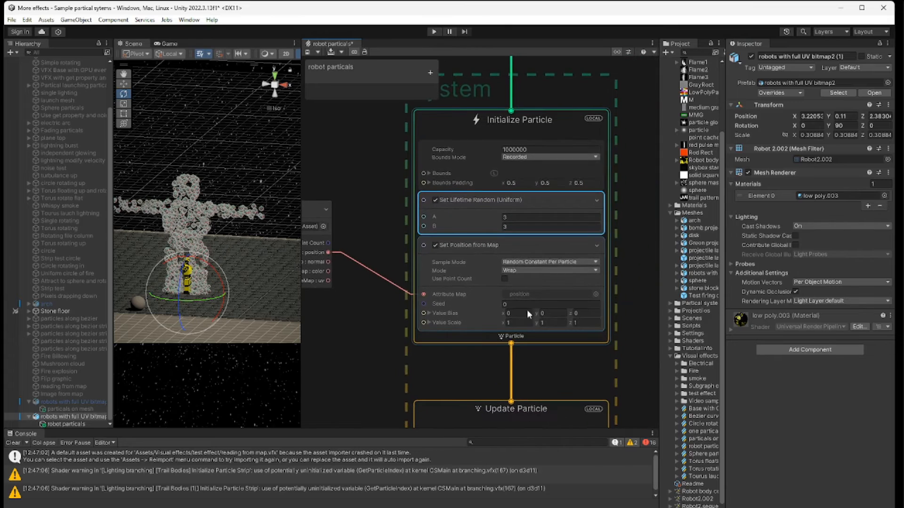
pyautogui.click(519, 322)
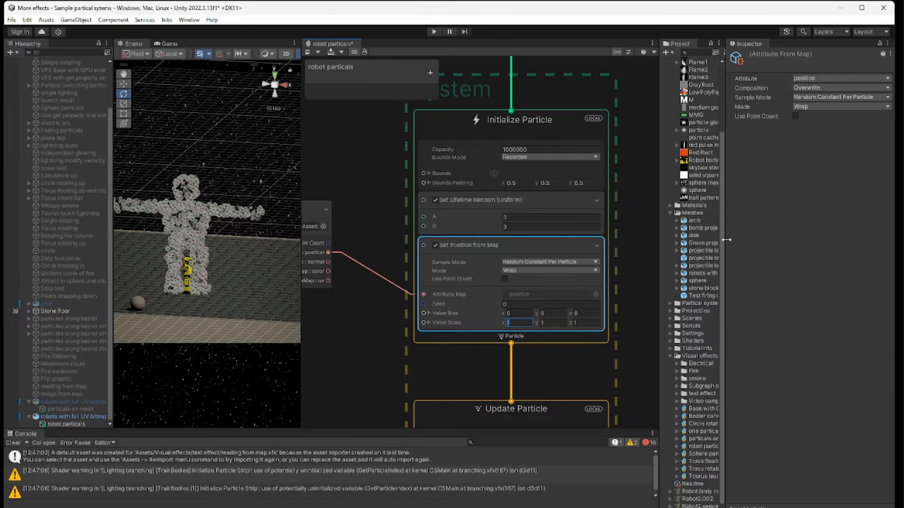
pyautogui.moveTo(727, 241); pyautogui.dragTo(819, 241)
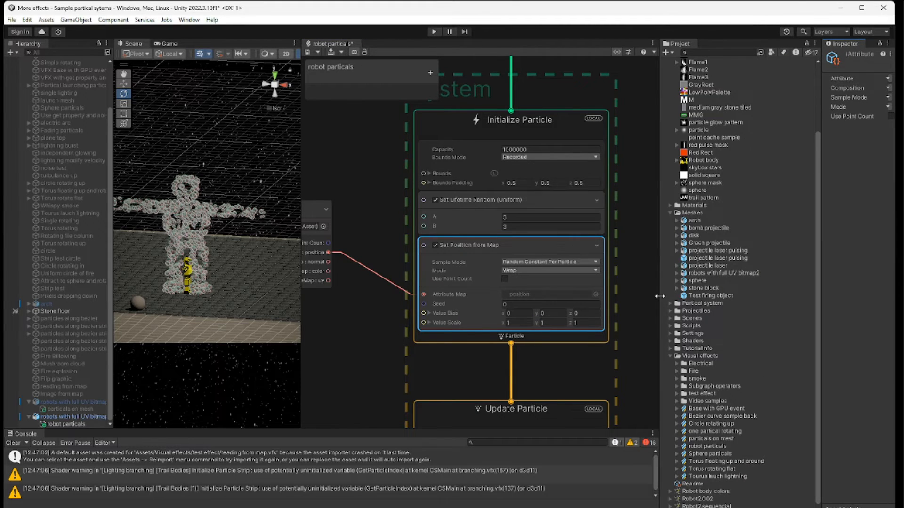
pyautogui.moveTo(661, 298); pyautogui.dragTo(620, 296)
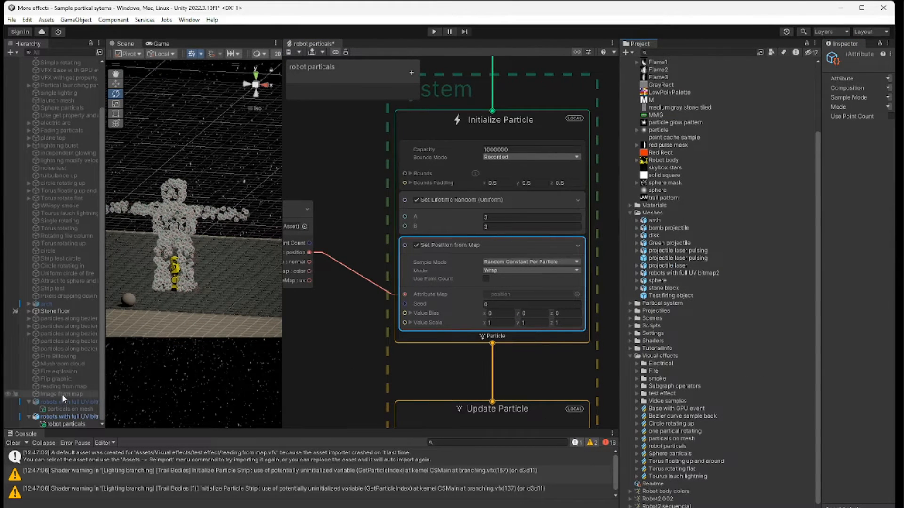
pyautogui.click(66, 417)
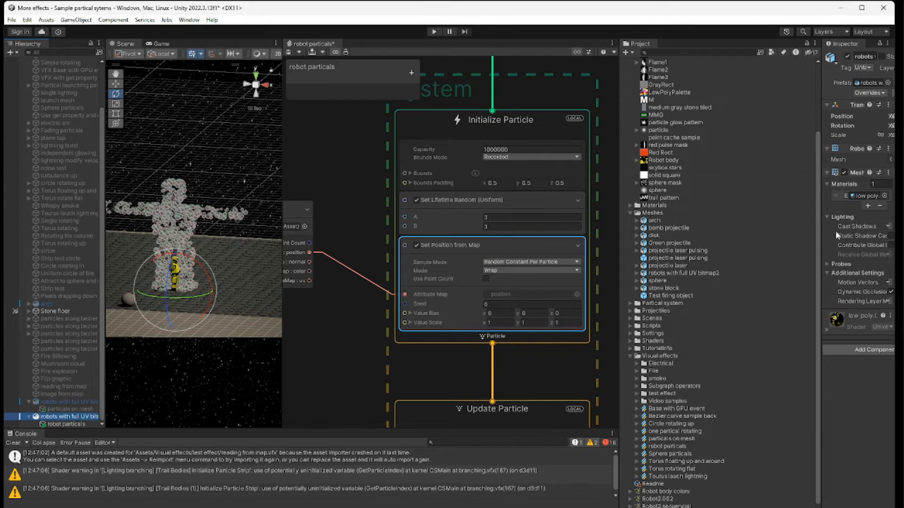
pyautogui.moveTo(820, 258); pyautogui.dragTo(698, 258)
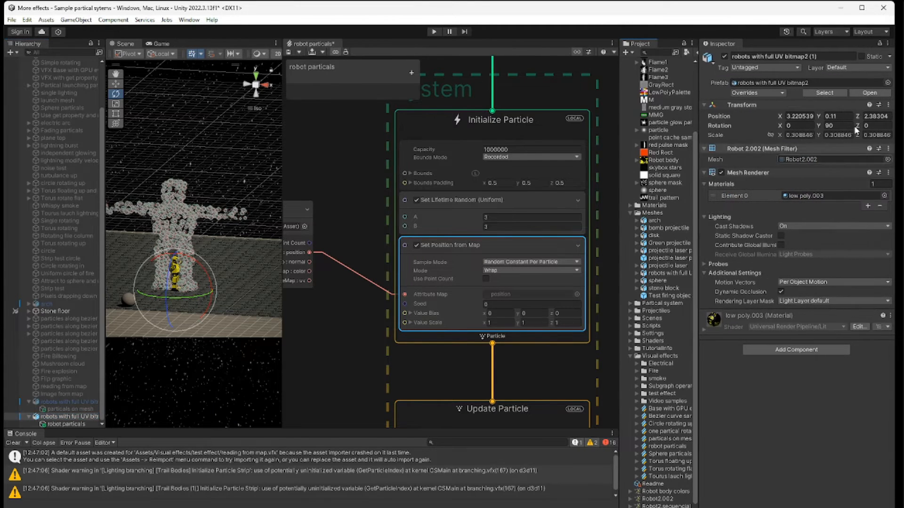
pyautogui.click(806, 134)
pyautogui.hotkey('ctrl', 'c')
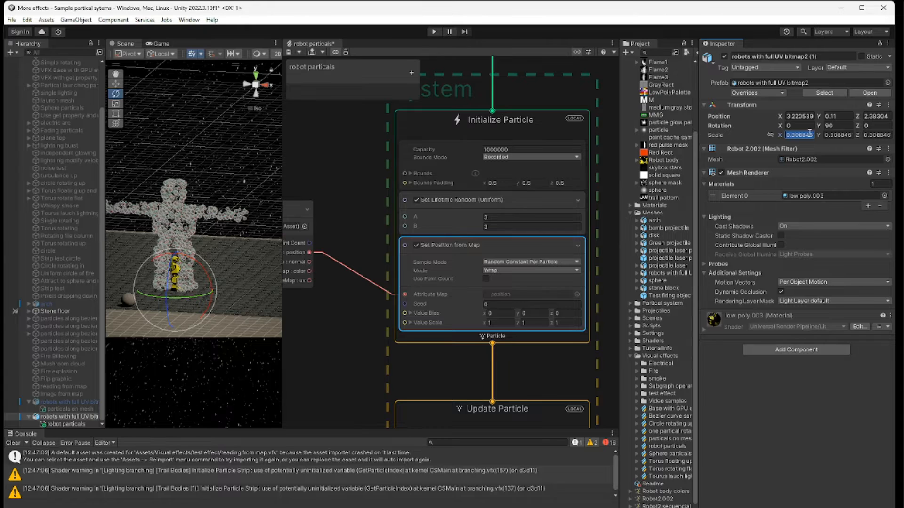
pyautogui.click(498, 322)
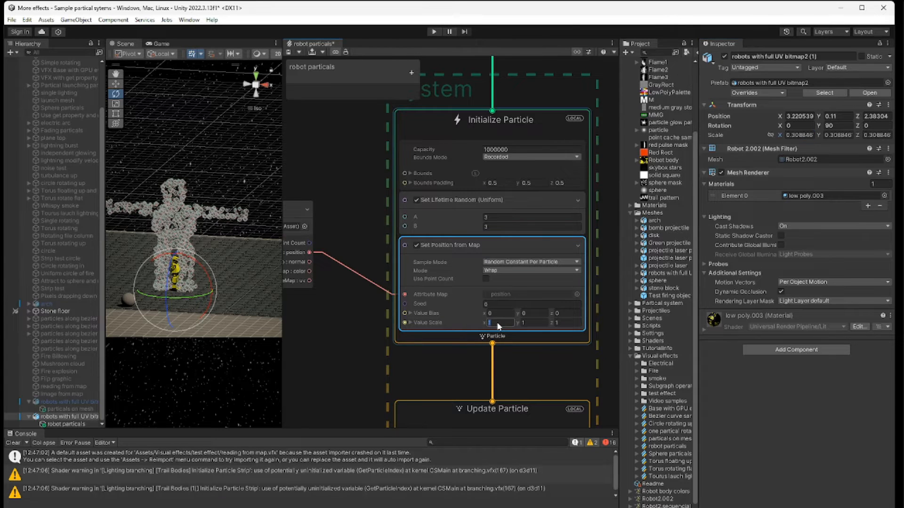
pyautogui.hotkey('ctrl', 'v')
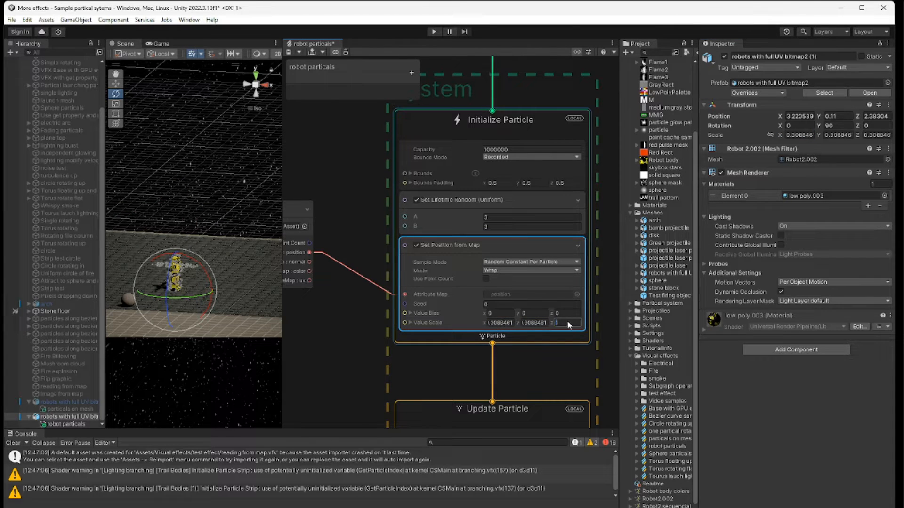
pyautogui.write('0.3088461')
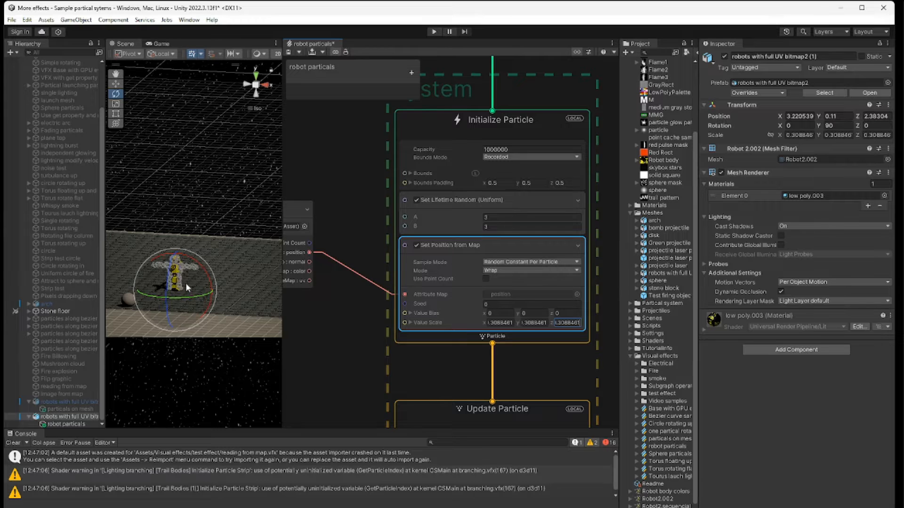
pyautogui.moveTo(186, 284); pyautogui.dragTo(175, 293, button='middle')
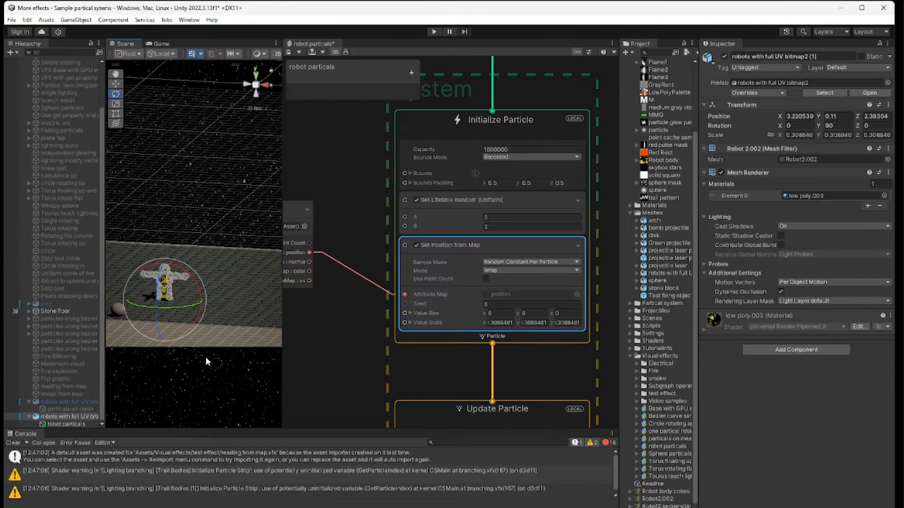
# Set the Y rotation of the robot particals effect to 0 and check its alignment with the robot from the front.
pyautogui.click(62, 424)
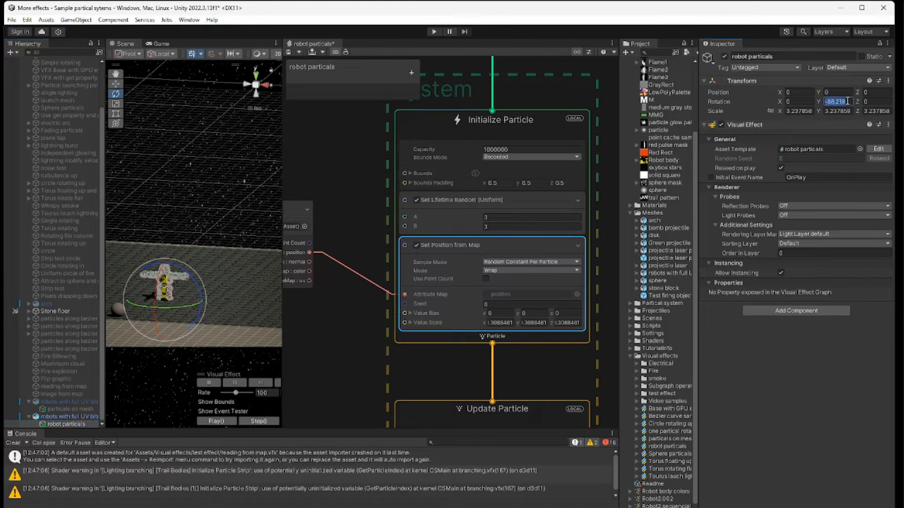
pyautogui.write('0')
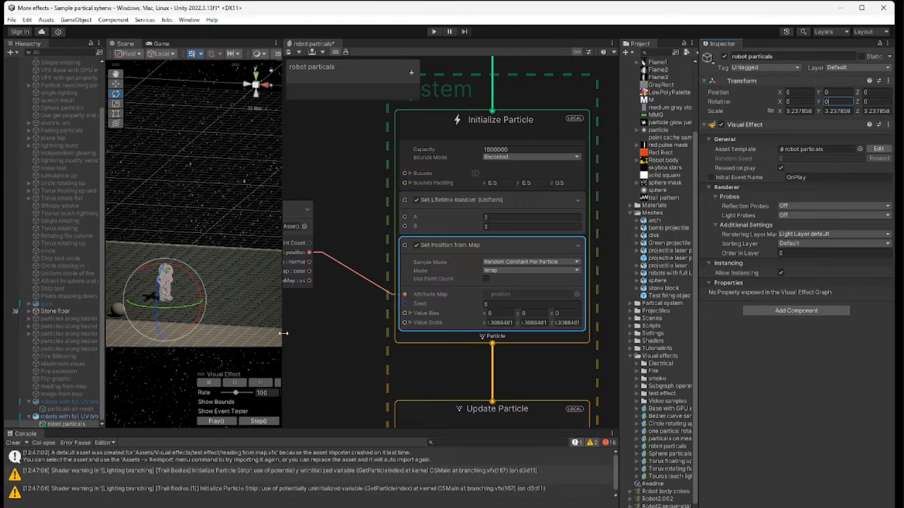
pyautogui.moveTo(283, 333); pyautogui.dragTo(408, 324)
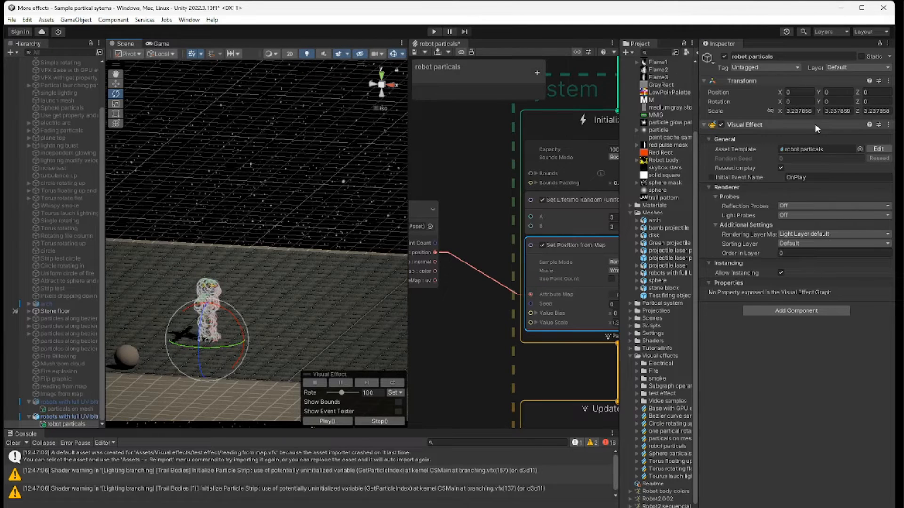
pyautogui.moveTo(293, 323); pyautogui.dragTo(264, 329, button='middle')
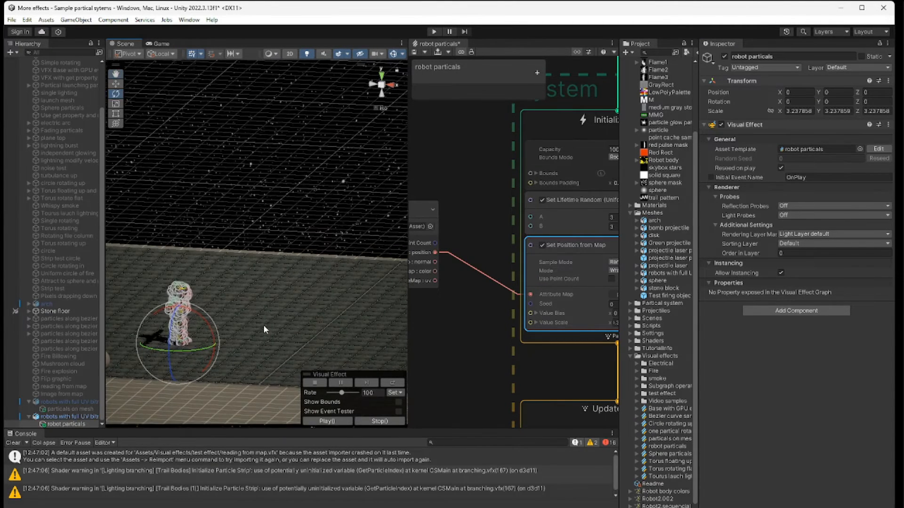
pyautogui.moveTo(264, 329); pyautogui.dragTo(117, 317, button='right')
pyautogui.scroll(4, 250, 328)
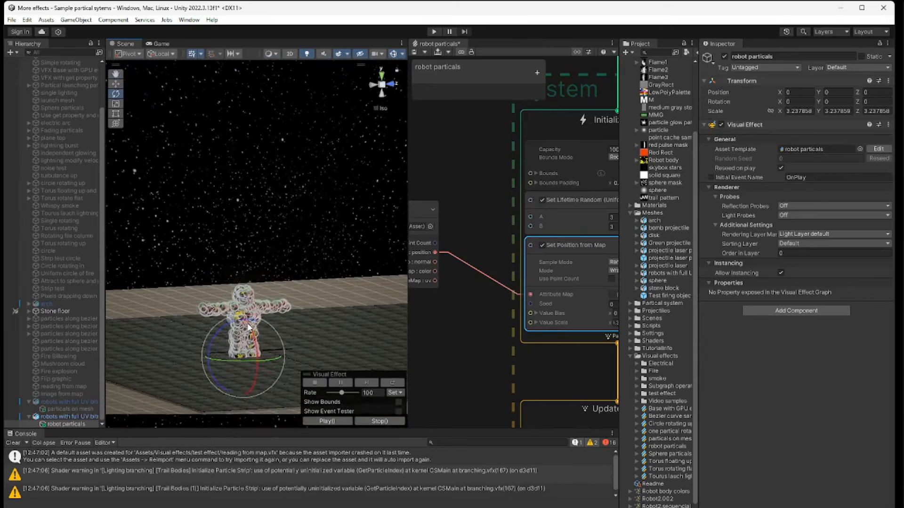
pyautogui.moveTo(304, 337); pyautogui.dragTo(278, 317, button='middle')
pyautogui.scroll(2, 279, 317)
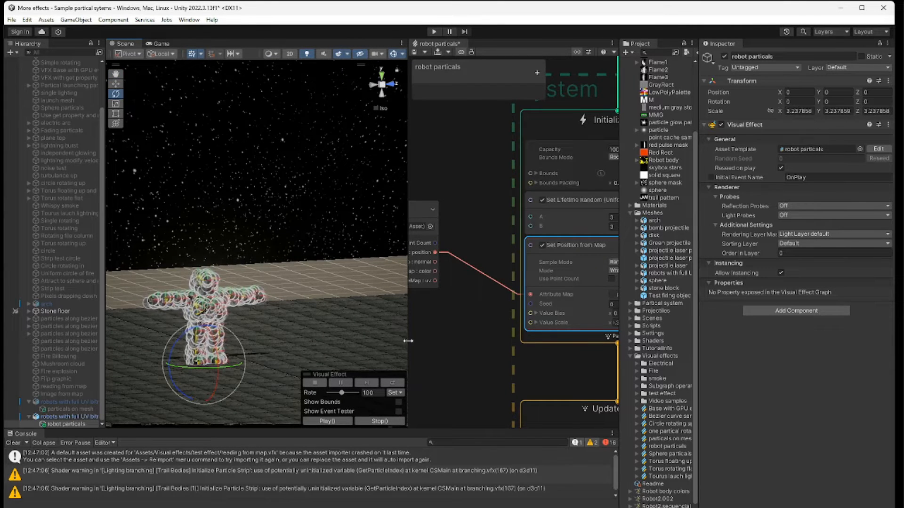
pyautogui.moveTo(408, 341); pyautogui.dragTo(430, 341)
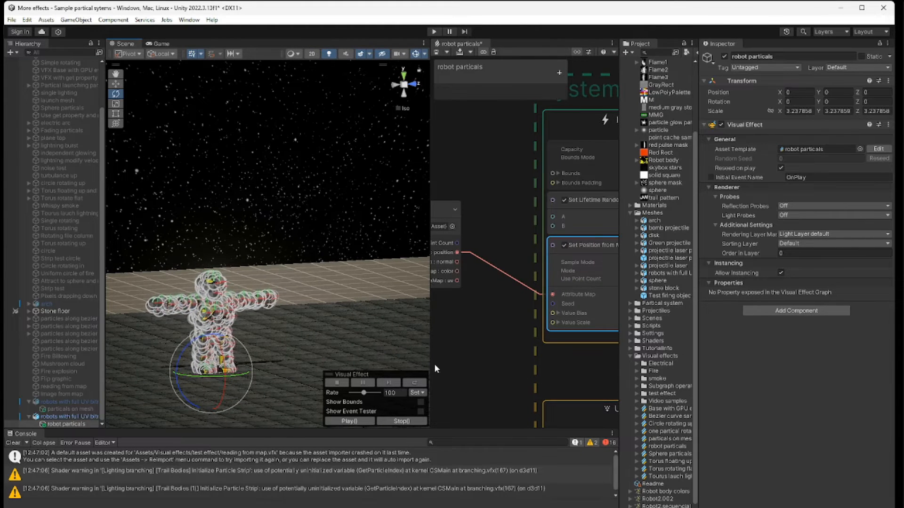
# Delete the Set Size over Life and Set Color over Life blocks from the Output Particle Quad context.
pyautogui.moveTo(431, 362); pyautogui.dragTo(349, 349)
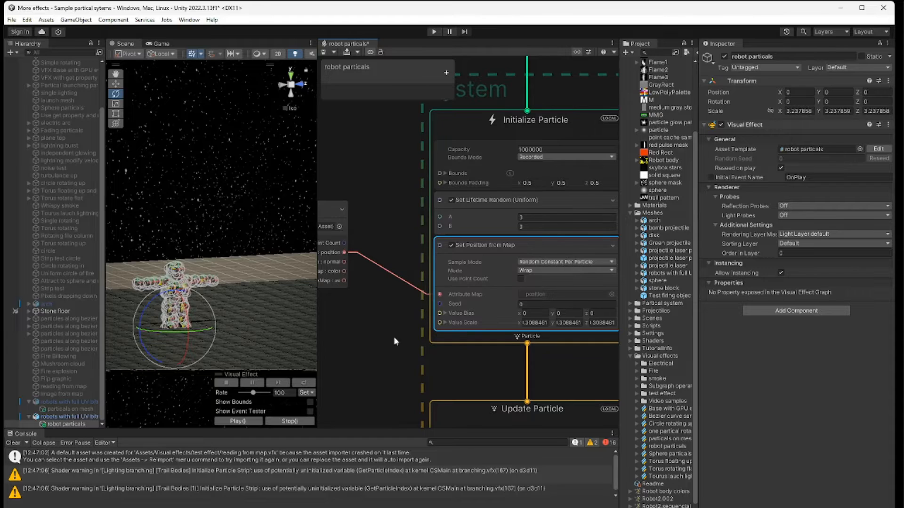
pyautogui.moveTo(388, 366); pyautogui.dragTo(357, 141, button='middle')
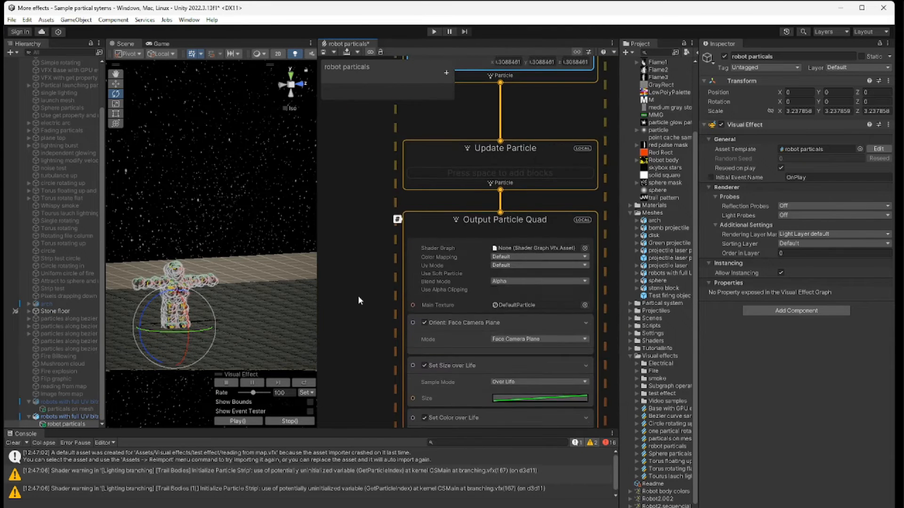
pyautogui.moveTo(358, 301); pyautogui.dragTo(346, 122, button='middle')
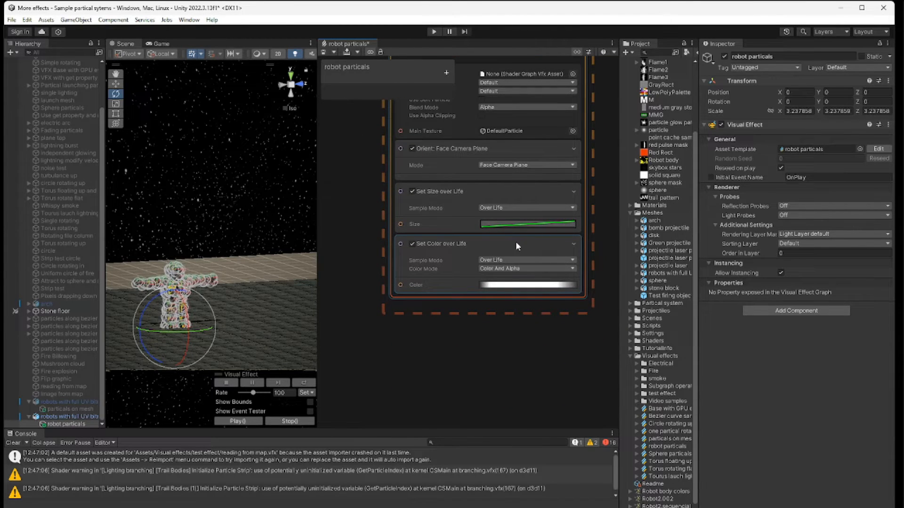
pyautogui.click(511, 187)
pyautogui.press('Delete')
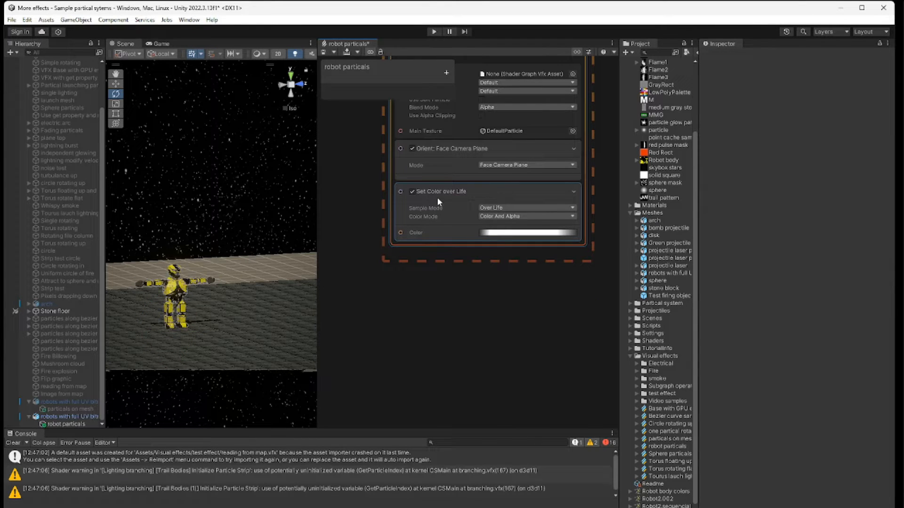
pyautogui.click(487, 190)
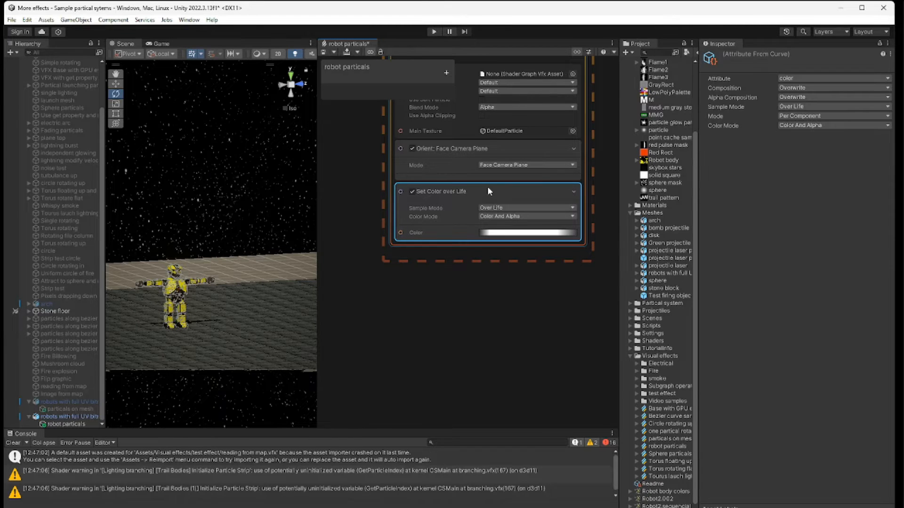
pyautogui.press('Delete')
# Add a Set Size block to the Output Particle Quad context below Orient: Face Camera Plane.
pyautogui.click(482, 184)
pyautogui.press('space')
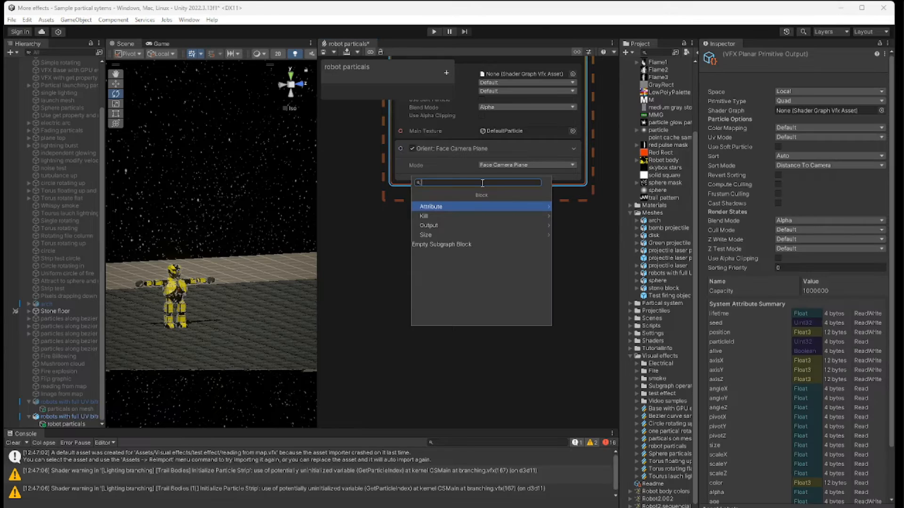
pyautogui.write('set')
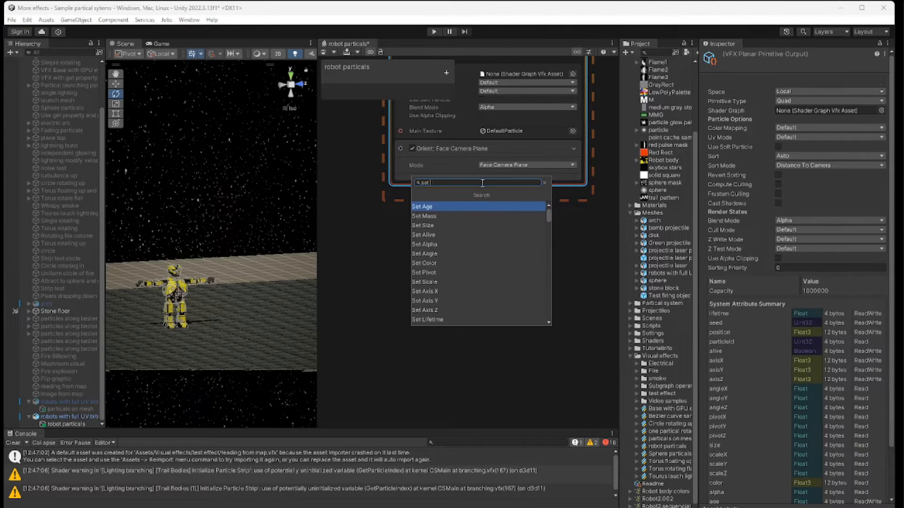
pyautogui.write(' si')
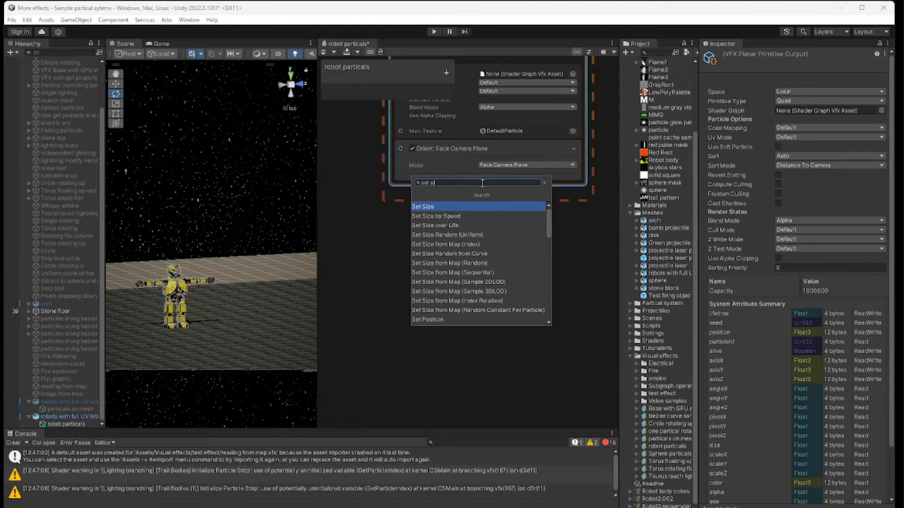
pyautogui.click(465, 206)
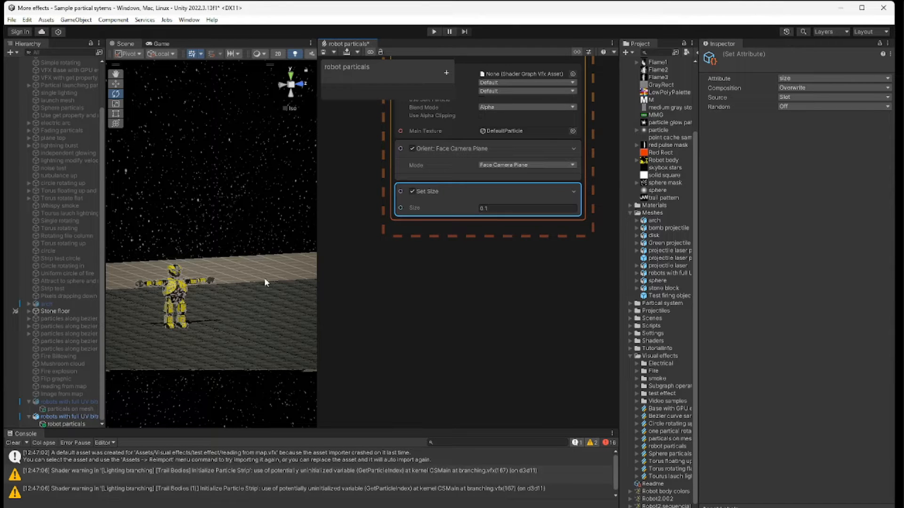
# Set the Main Texture of the Output Particle Quad context to Default-Particle.
pyautogui.moveTo(483, 257); pyautogui.dragTo(474, 381, button='middle')
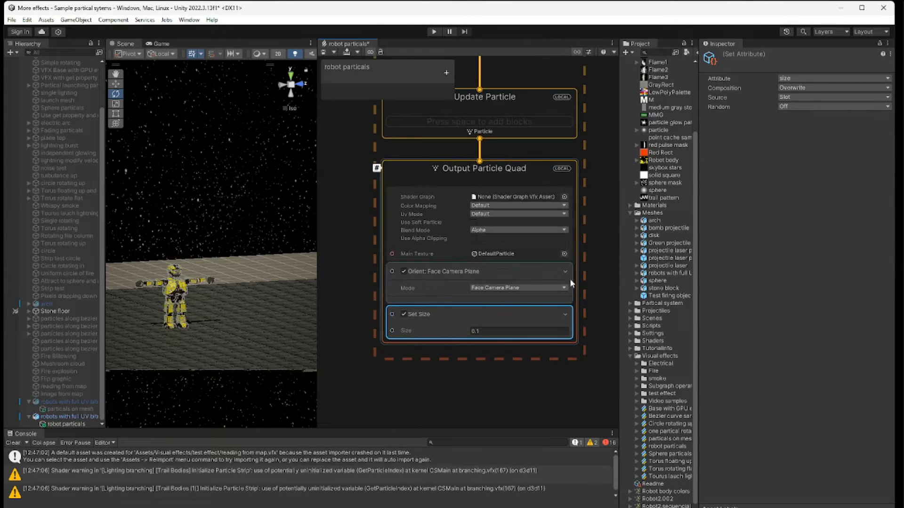
pyautogui.click(563, 254)
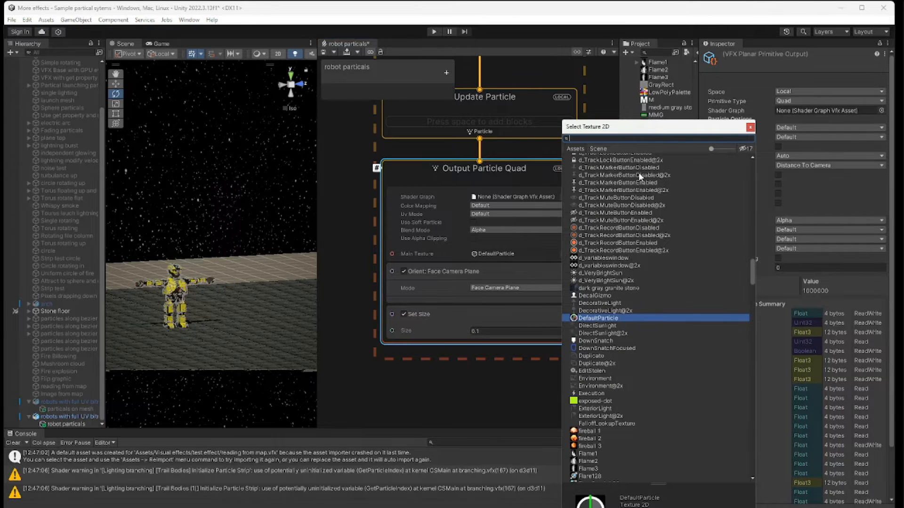
pyautogui.write('defaul')
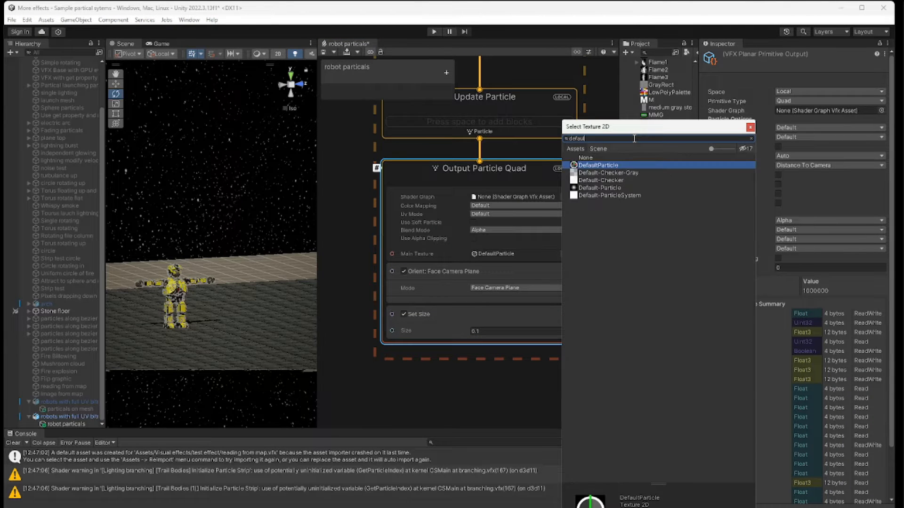
pyautogui.click(603, 188)
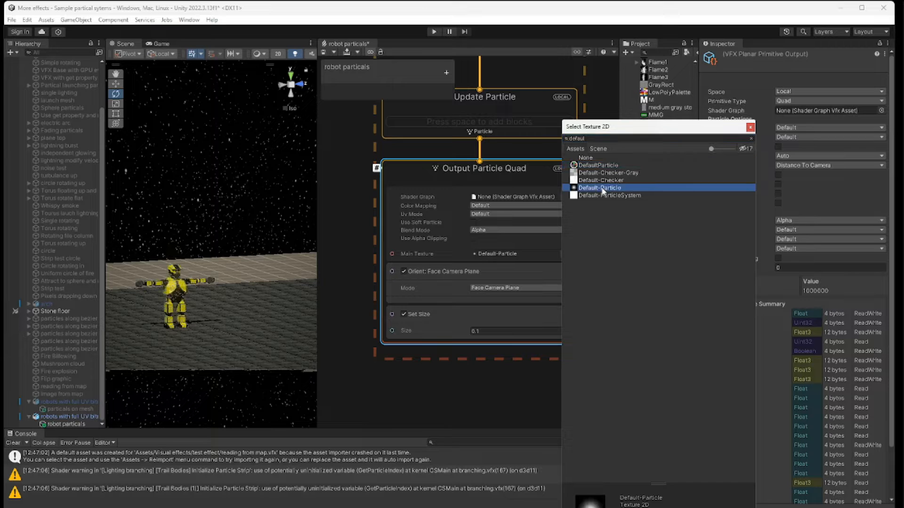
# Apply the chosen Default-Particle texture and adjust the panel widths to give the asset list more room.
pyautogui.doubleClick(601, 188)
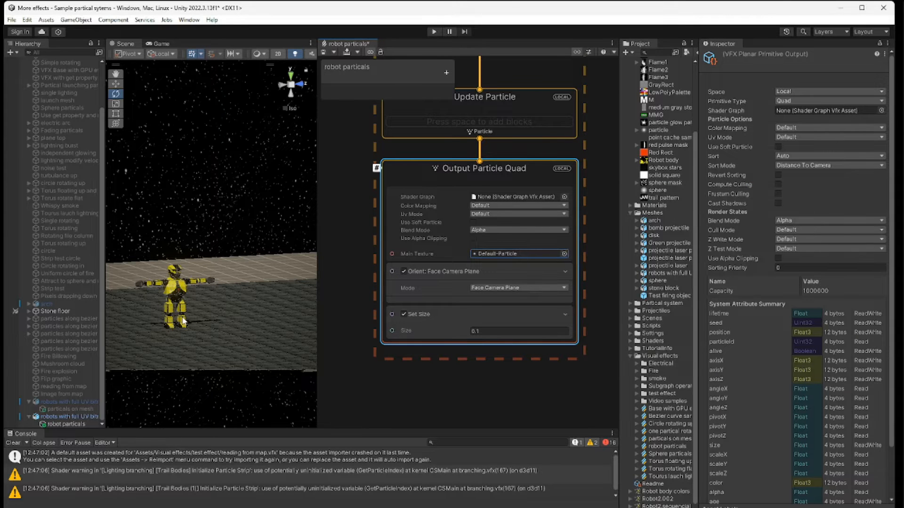
pyautogui.moveTo(317, 375); pyautogui.dragTo(323, 337)
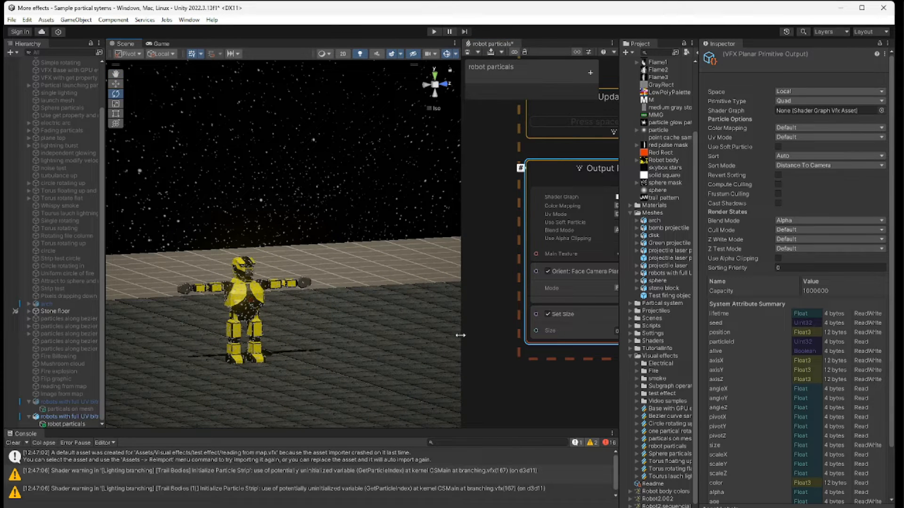
pyautogui.moveTo(461, 348); pyautogui.dragTo(343, 338)
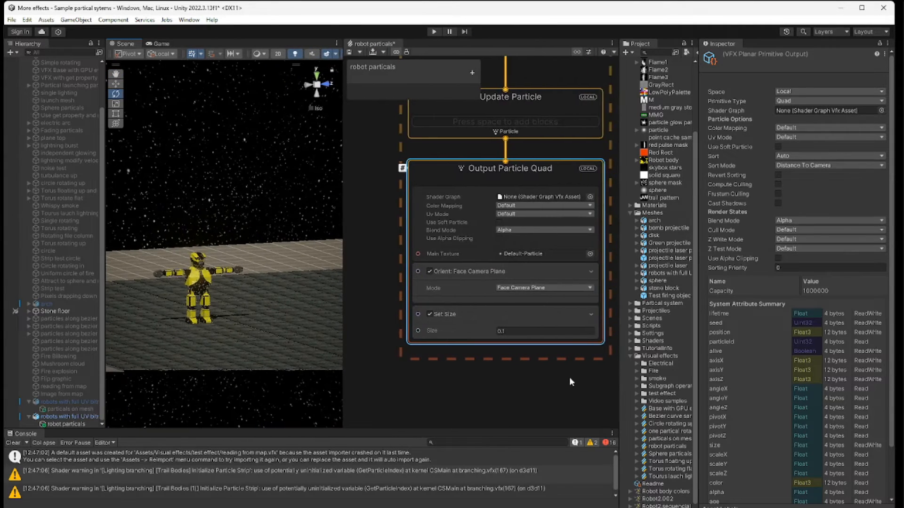
pyautogui.moveTo(619, 380); pyautogui.dragTo(501, 378)
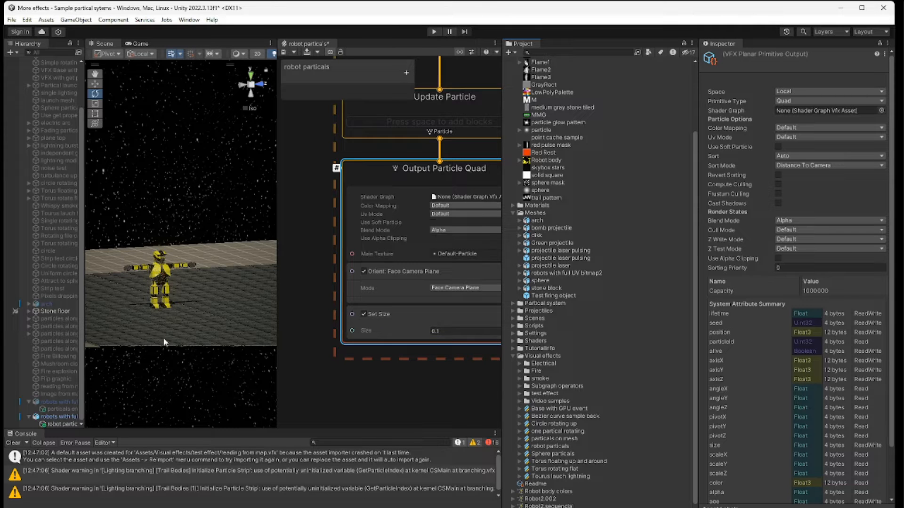
# Set the Element 0 material of the robots with full UV bitmap2 (1) object to FrameDebuggerRenderTargetDisplay.
pyautogui.moveTo(85, 408); pyautogui.dragTo(114, 408)
pyautogui.click(82, 417)
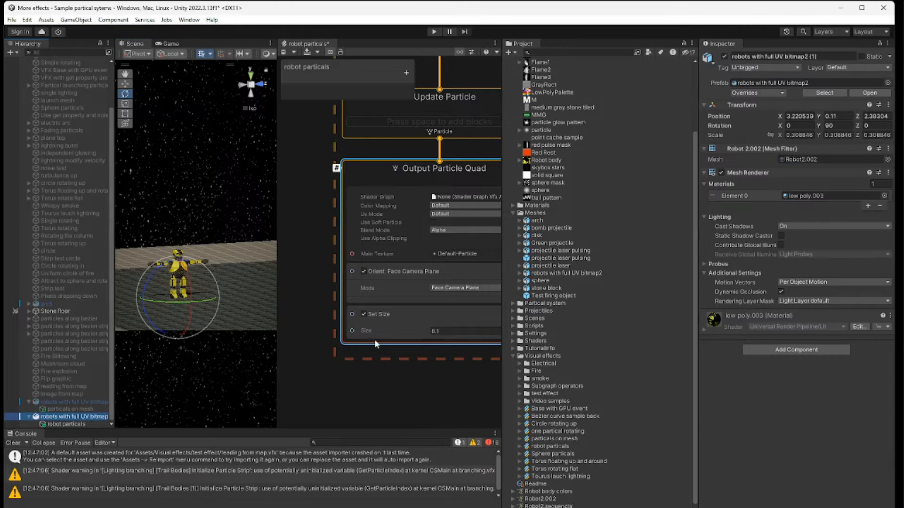
pyautogui.click(884, 196)
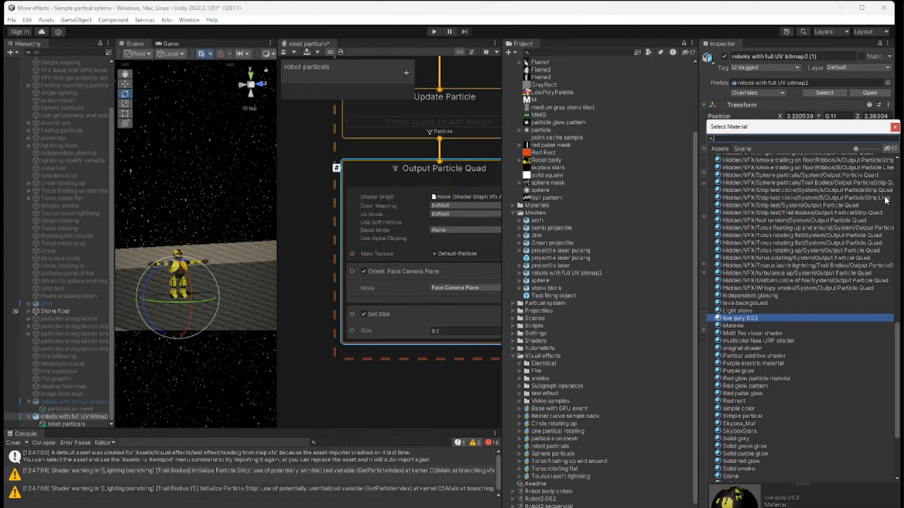
pyautogui.click(743, 326)
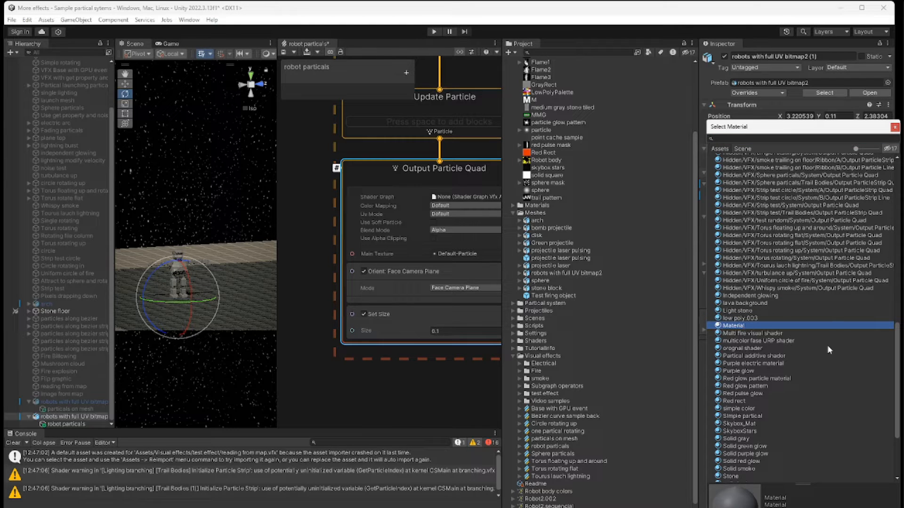
pyautogui.scroll(-5, 828, 349)
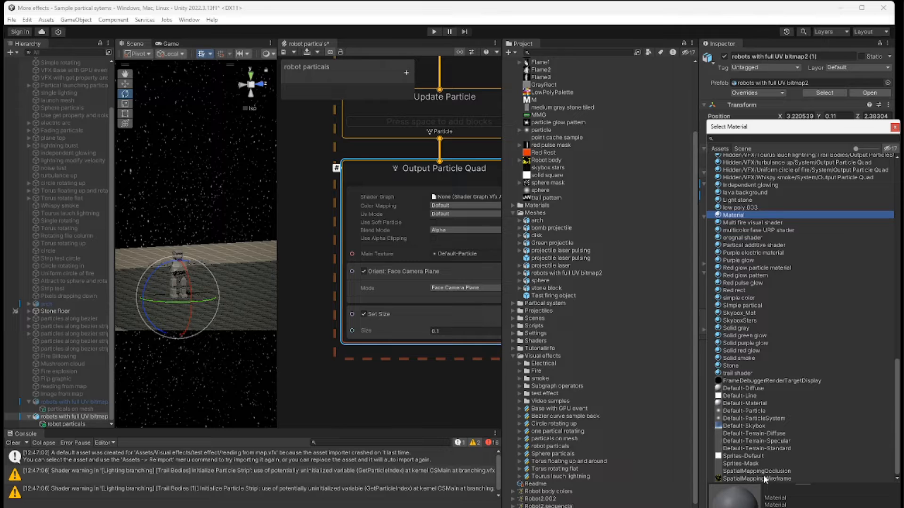
pyautogui.click(753, 381)
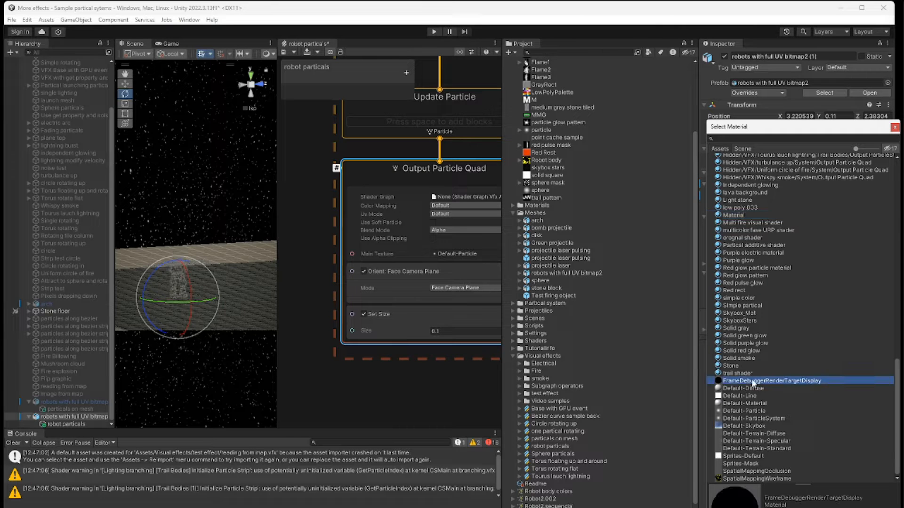
pyautogui.click(894, 128)
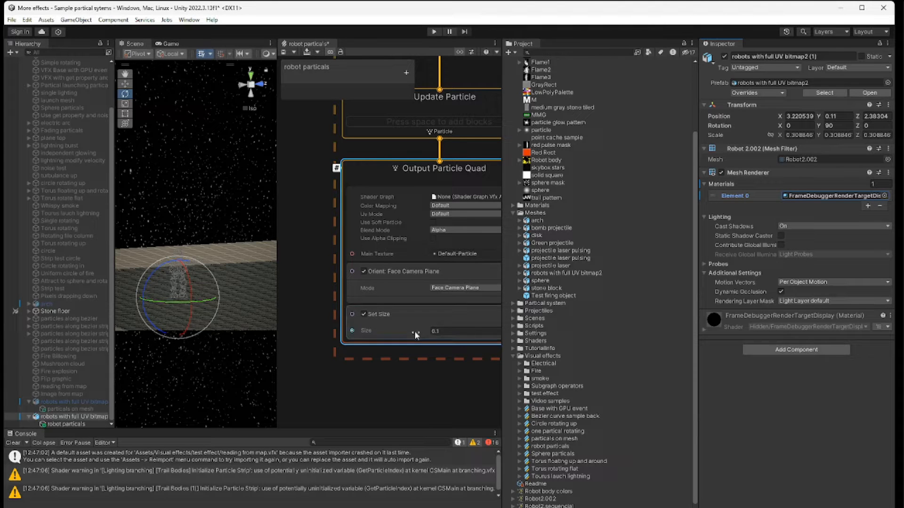
# Enlarge the Scene view and inspect the robot-shaped particles up close and from a higher angle.
pyautogui.moveTo(277, 404); pyautogui.dragTo(418, 404)
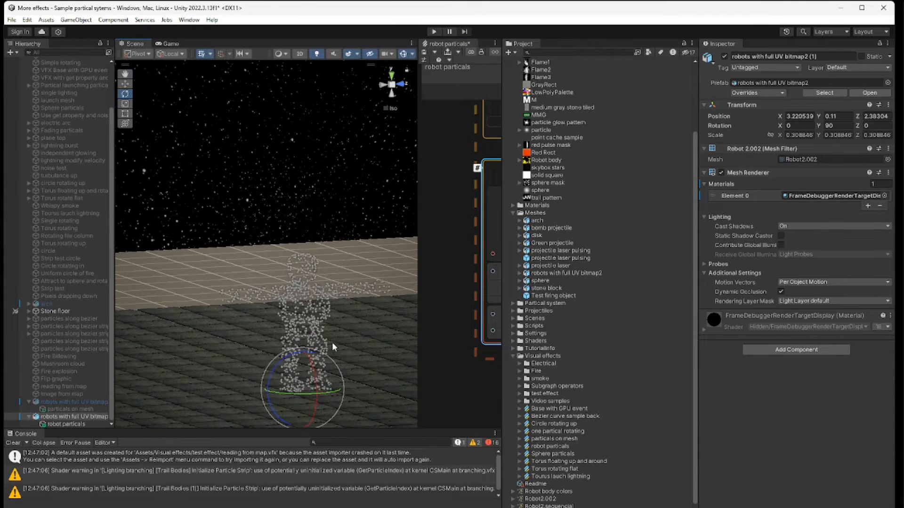
pyautogui.moveTo(347, 350); pyautogui.dragTo(319, 324, button='middle')
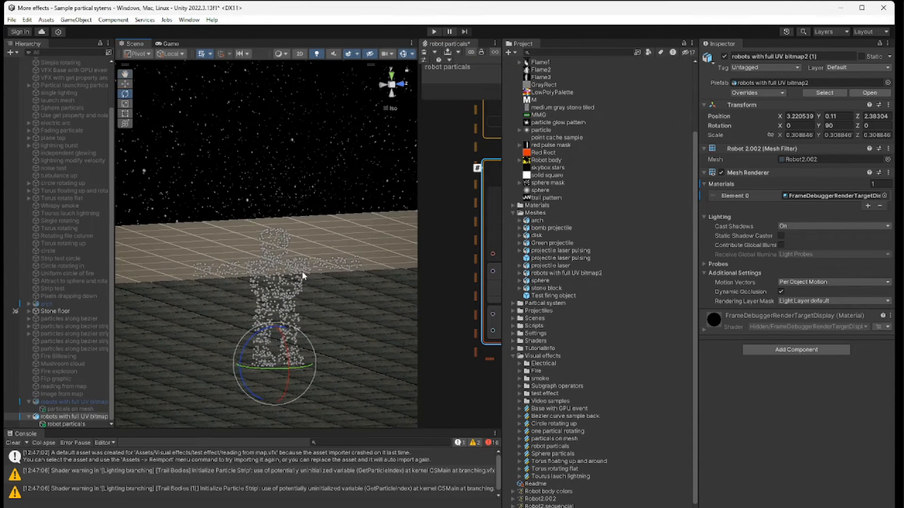
pyautogui.scroll(5, 317, 304)
pyautogui.scroll(-3, 330, 322)
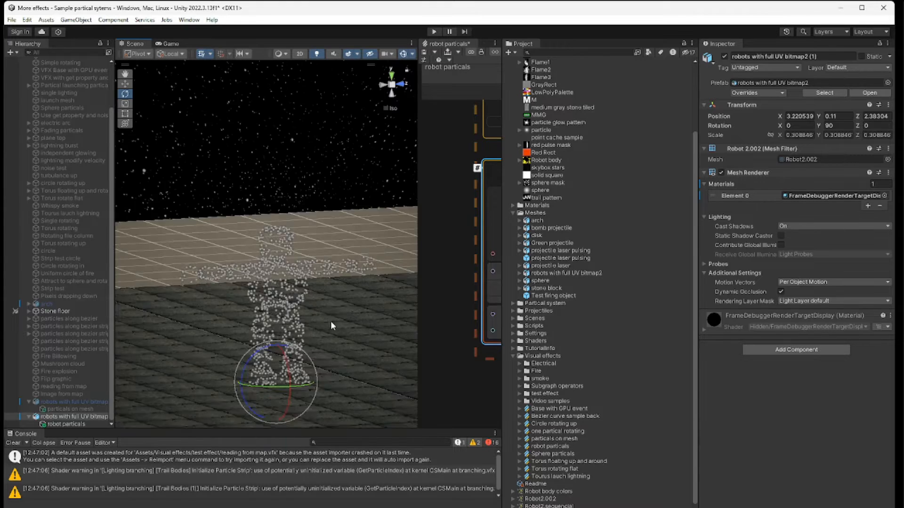
pyautogui.scroll(-1, 331, 321)
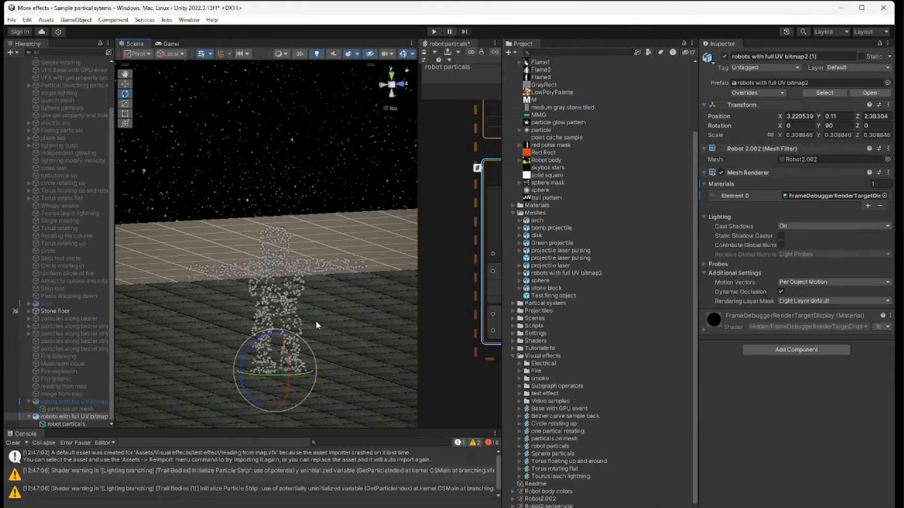
pyautogui.moveTo(340, 343); pyautogui.dragTo(301, 349, button='right')
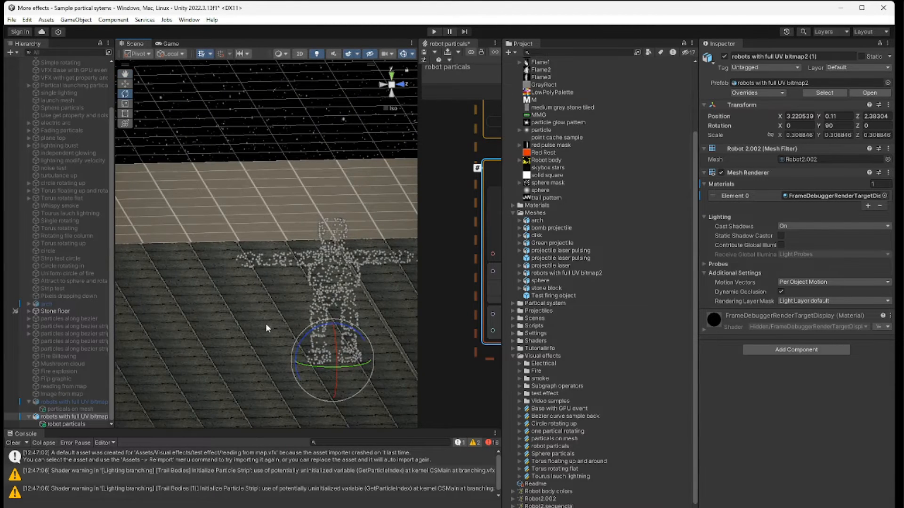
pyautogui.moveTo(266, 325); pyautogui.dragTo(220, 303, button='middle')
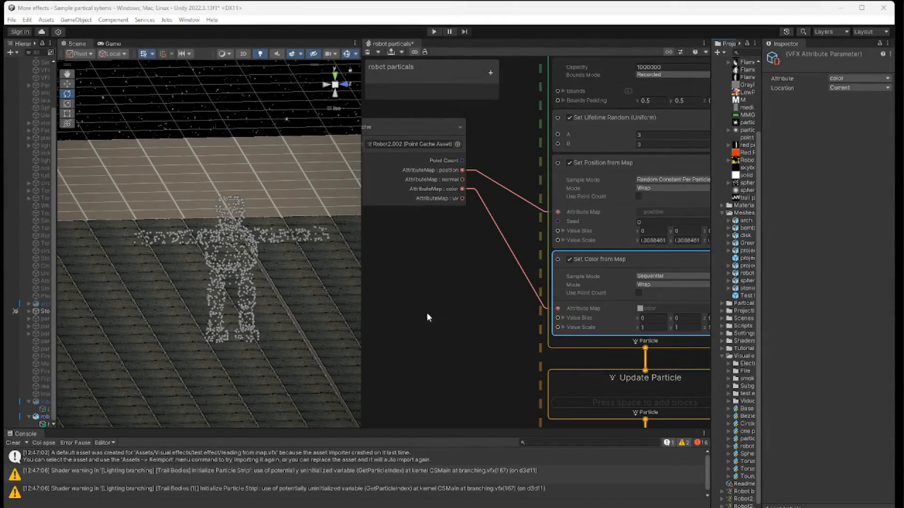
# Replace the color link into Set Color from Map with a link from the point cache's AttributeMap : uv output to its Attribute Map input.
pyautogui.moveTo(474, 325); pyautogui.dragTo(421, 335, button='middle')
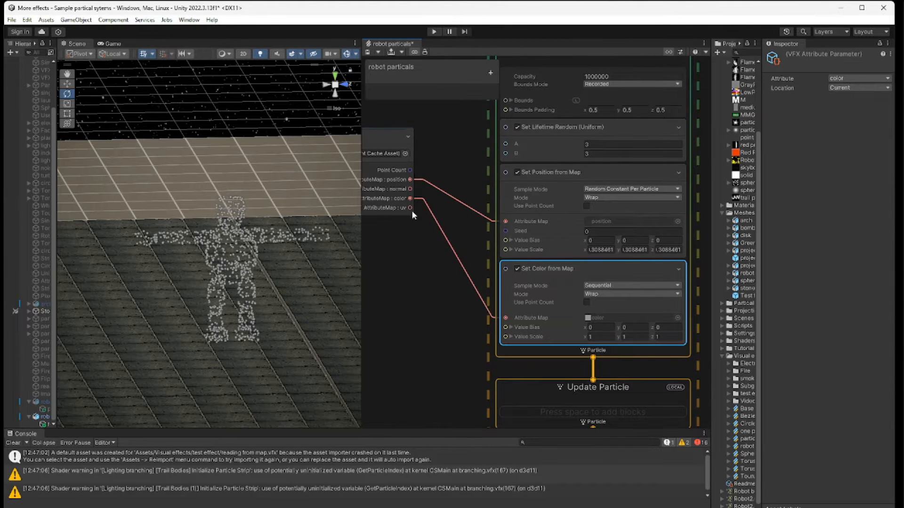
pyautogui.click(428, 212)
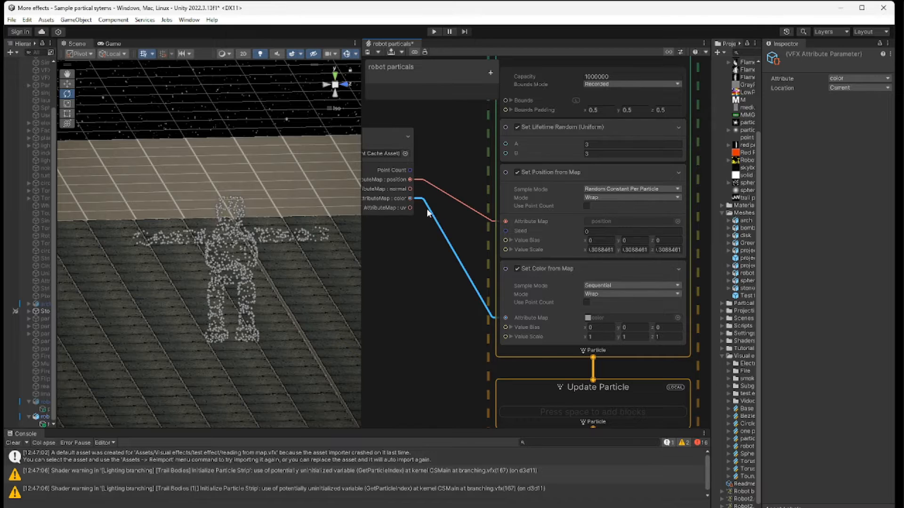
pyautogui.press('Delete')
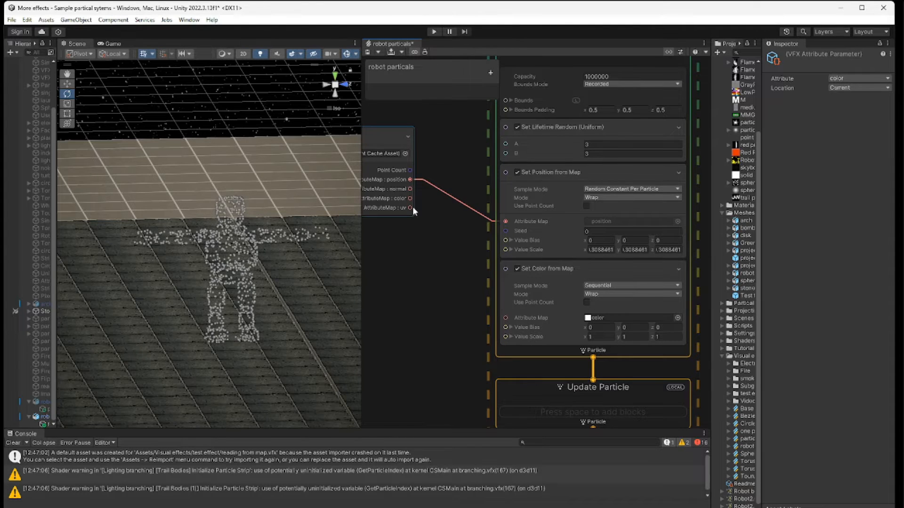
pyautogui.moveTo(411, 207); pyautogui.dragTo(503, 318)
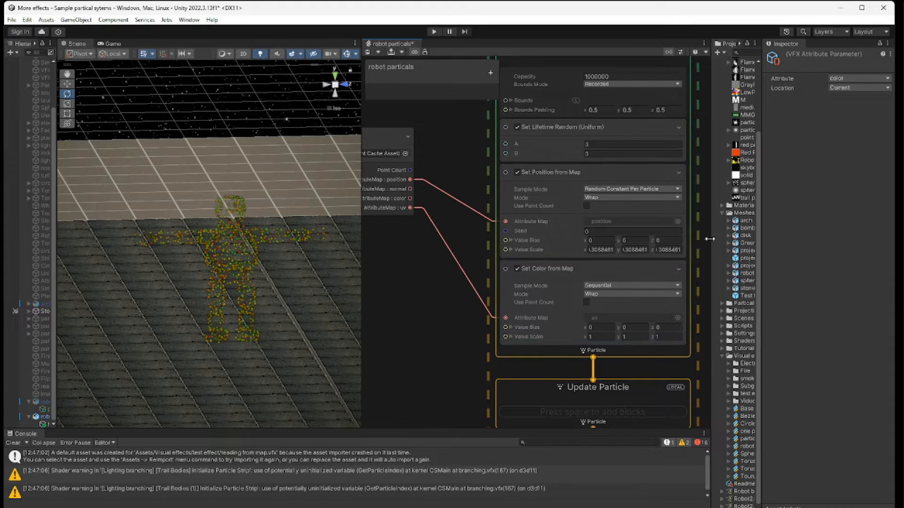
# Add a Get Attribute: color node to the graph and place it in the empty area below the point cache node.
pyautogui.moveTo(713, 244); pyautogui.dragTo(627, 242)
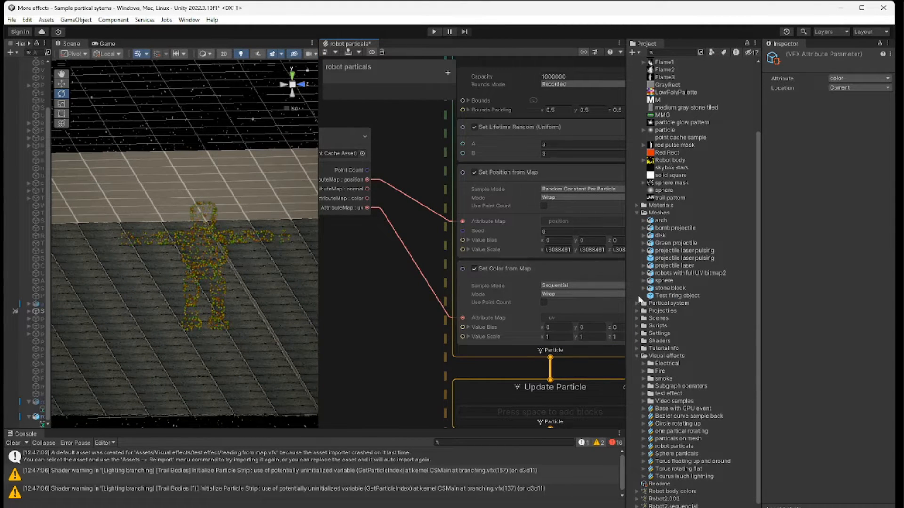
pyautogui.moveTo(627, 294); pyautogui.dragTo(697, 294)
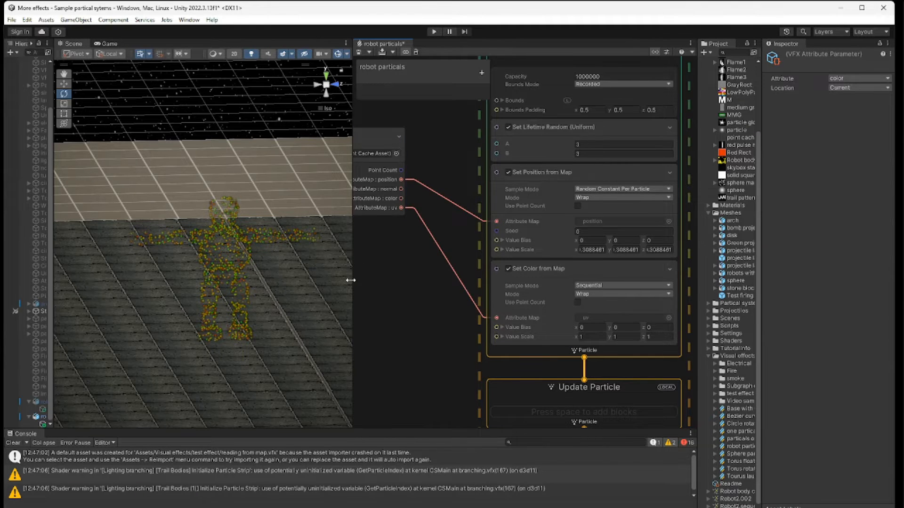
pyautogui.moveTo(353, 282); pyautogui.dragTo(320, 281)
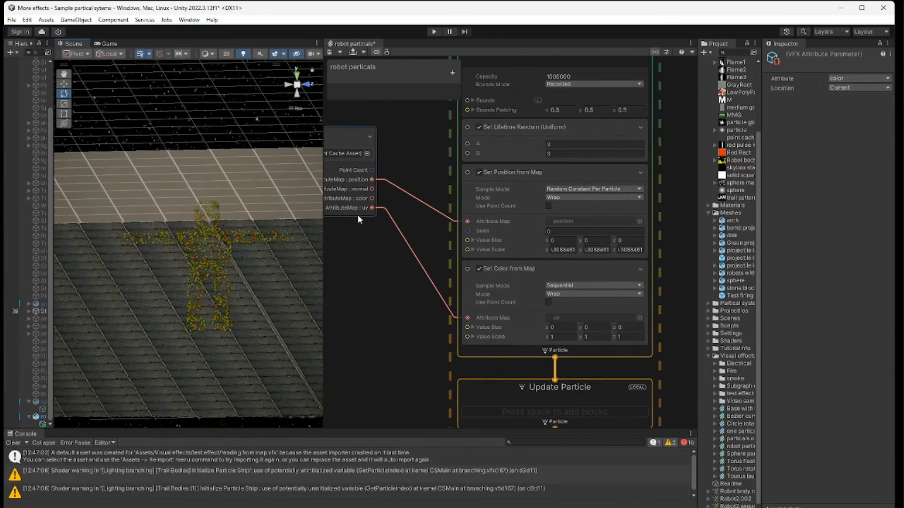
pyautogui.moveTo(366, 275); pyautogui.dragTo(500, 232, button='middle')
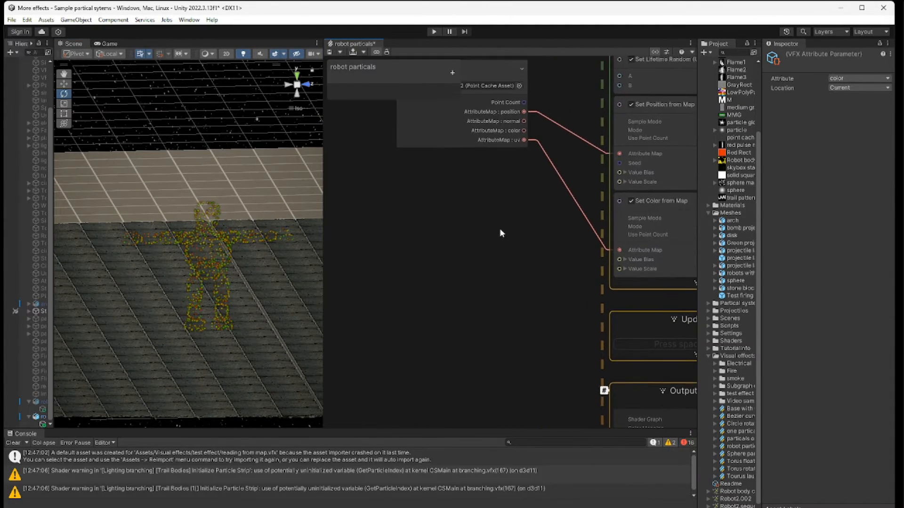
pyautogui.rightClick(386, 218)
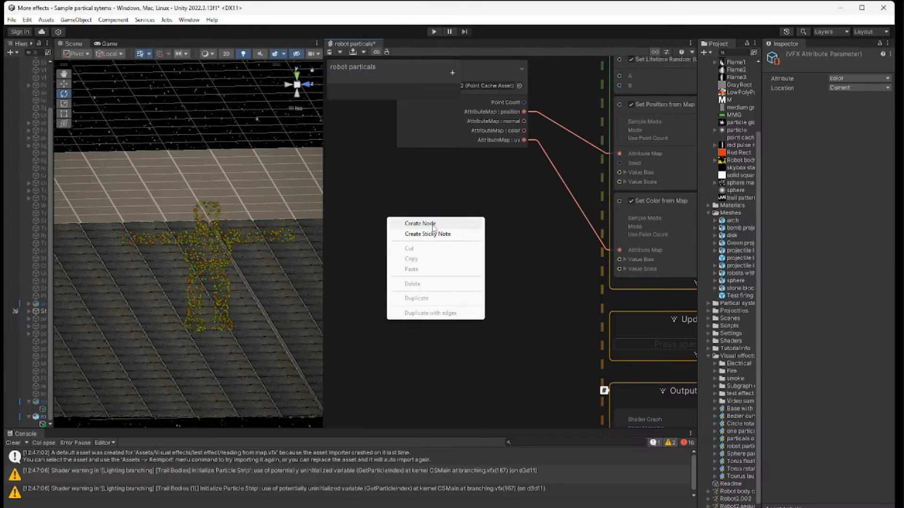
pyautogui.click(432, 224)
pyautogui.write('get col')
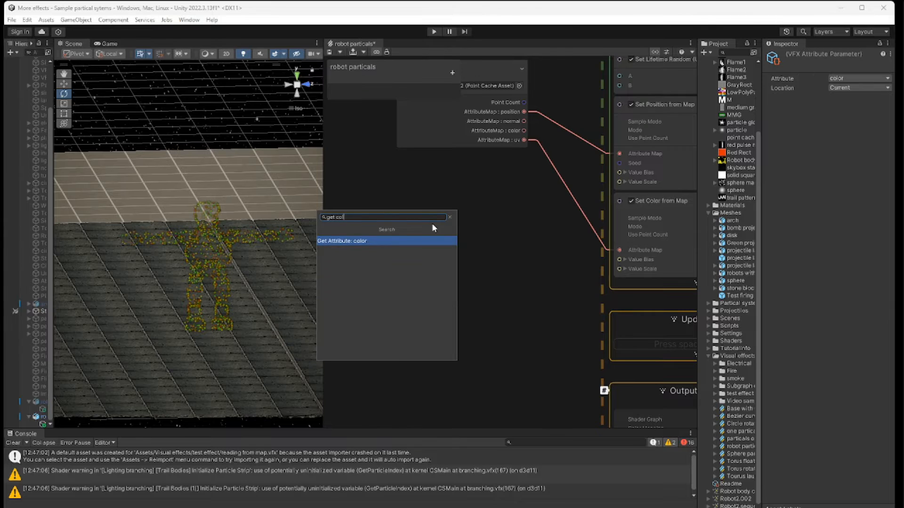
pyautogui.press('Return')
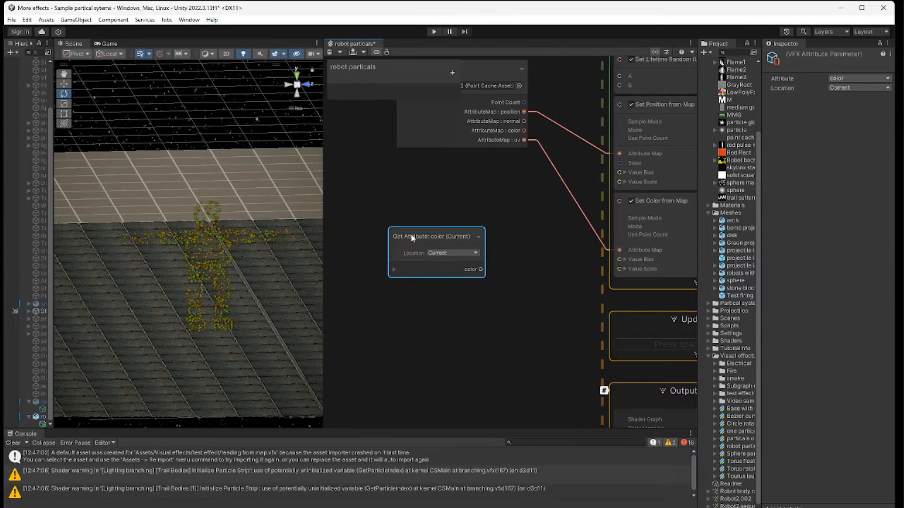
pyautogui.moveTo(410, 236); pyautogui.dragTo(389, 273)
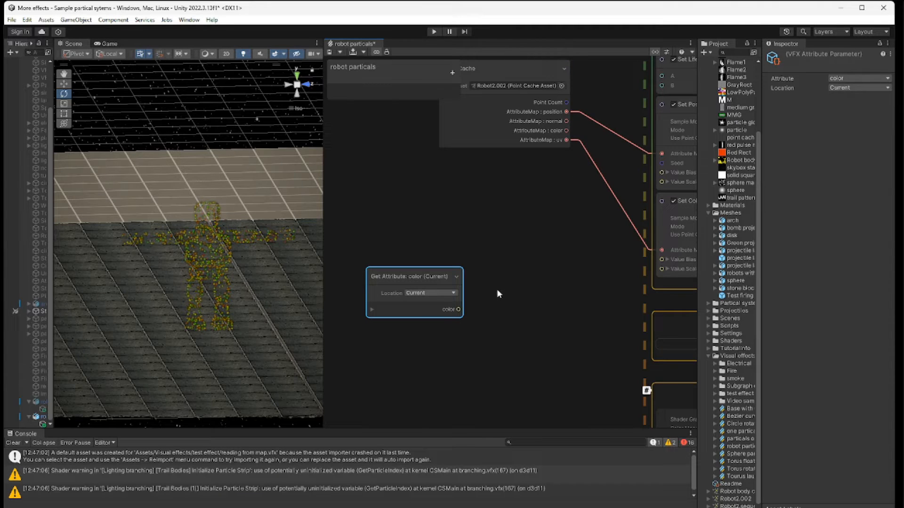
pyautogui.moveTo(407, 278); pyautogui.dragTo(398, 285)
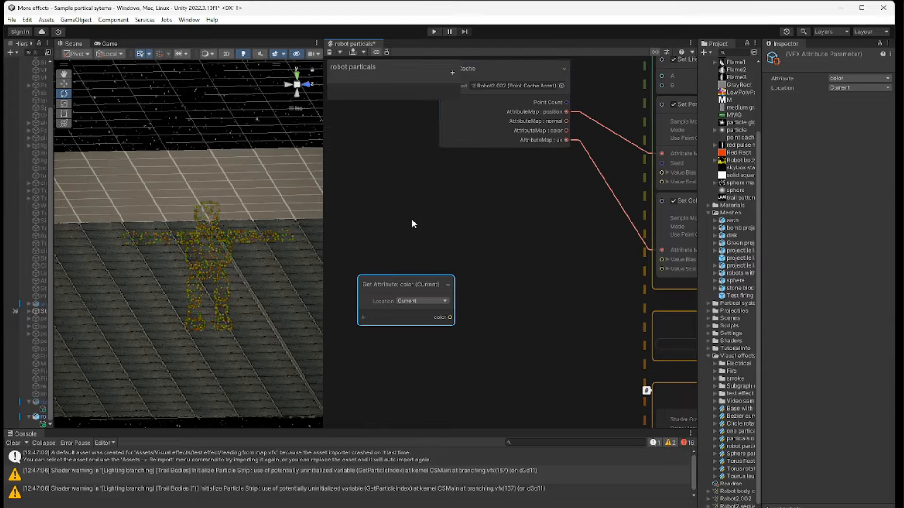
# Add a Sample Texture2D node and place it between the Get Attribute: color node and the particle contexts.
pyautogui.rightClick(508, 266)
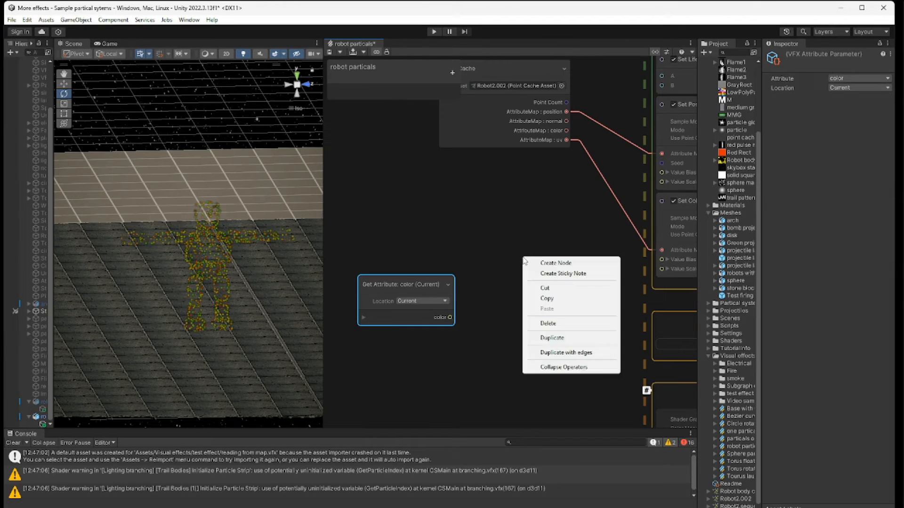
pyautogui.click(562, 265)
pyautogui.write('samp')
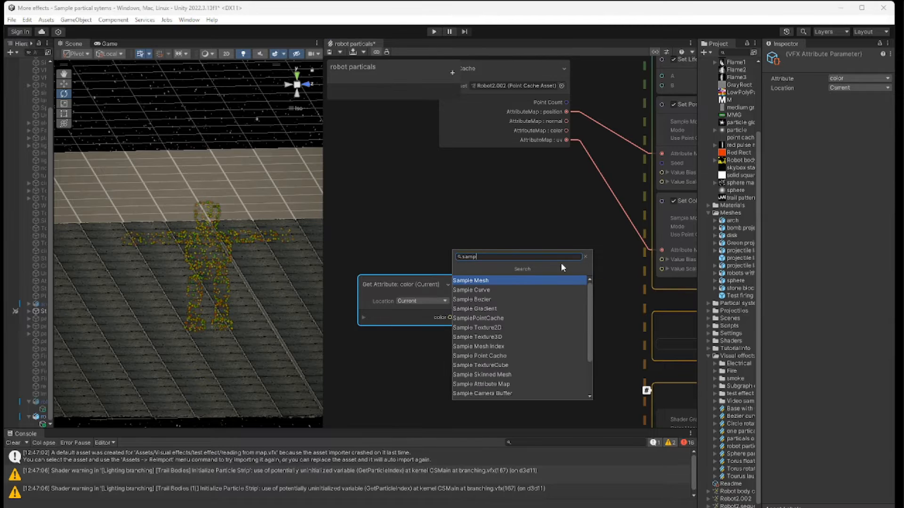
pyautogui.click(469, 328)
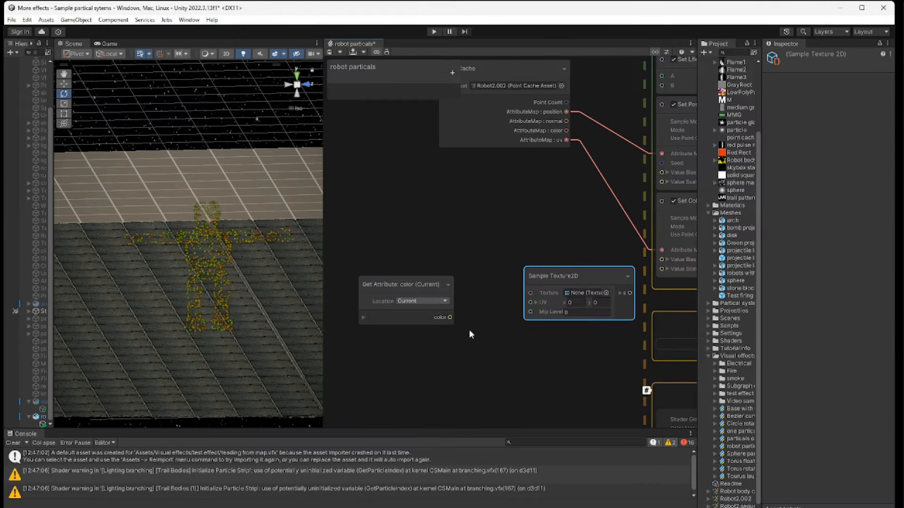
pyautogui.moveTo(562, 286); pyautogui.dragTo(540, 241)
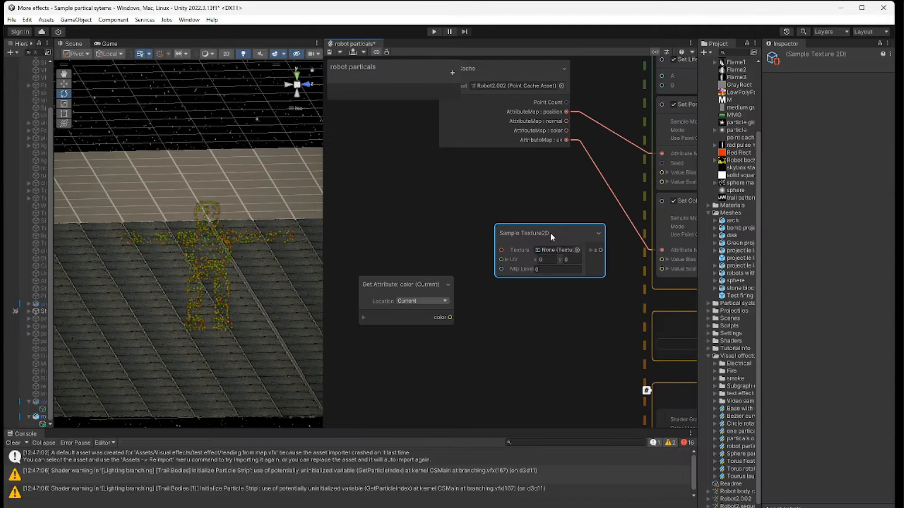
pyautogui.moveTo(550, 232); pyautogui.dragTo(546, 238)
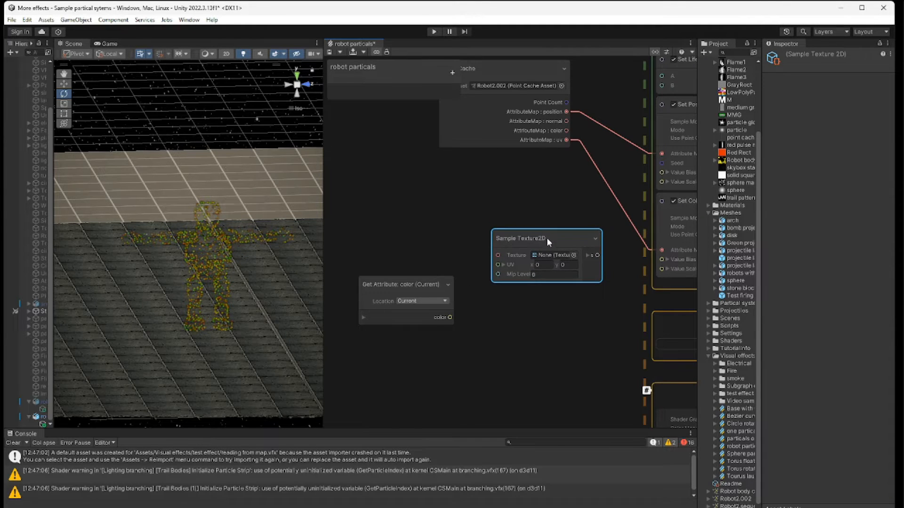
# Add a Texture2D node and place it above the Get Attribute: color node.
pyautogui.rightClick(400, 210)
pyautogui.click(447, 216)
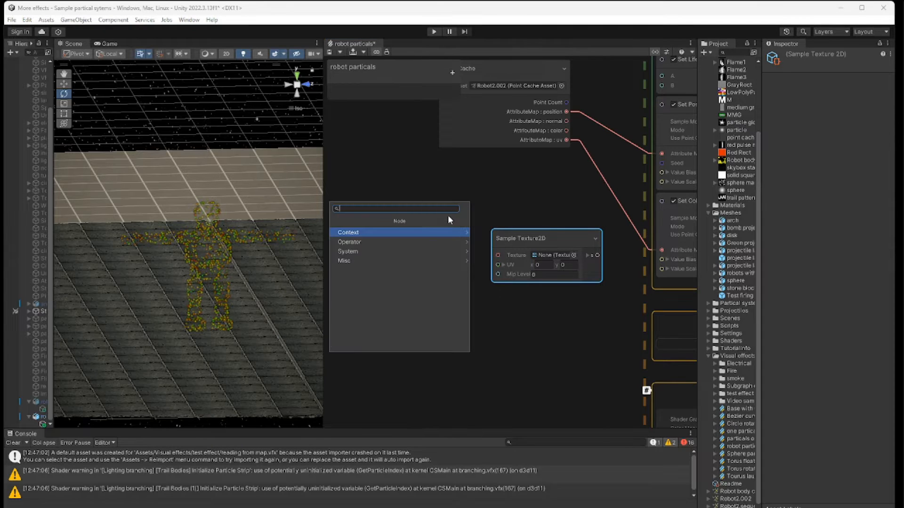
pyautogui.write('text')
pyautogui.click(393, 232)
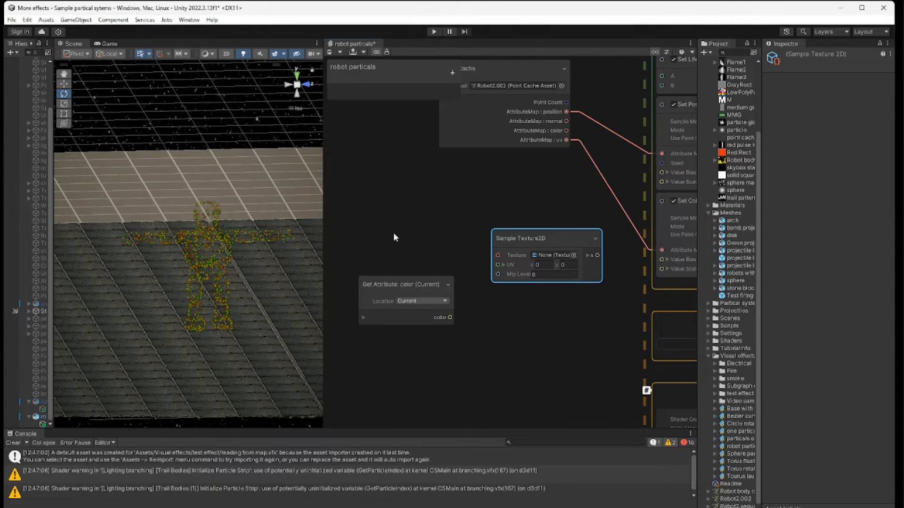
pyautogui.moveTo(463, 235); pyautogui.dragTo(408, 205)
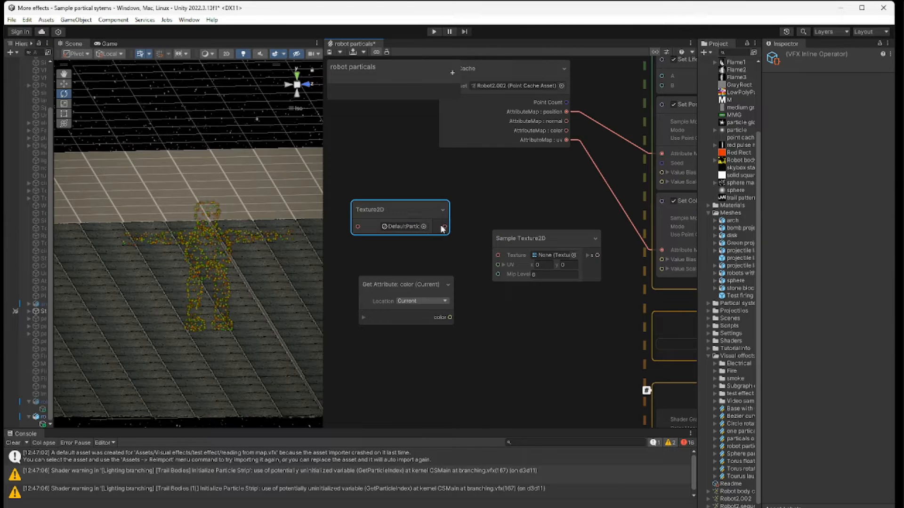
# Assign the Robot body texture to the Texture2D node, and link it and the color attribute to Sample Texture2D's Texture and UV inputs.
pyautogui.click(423, 226)
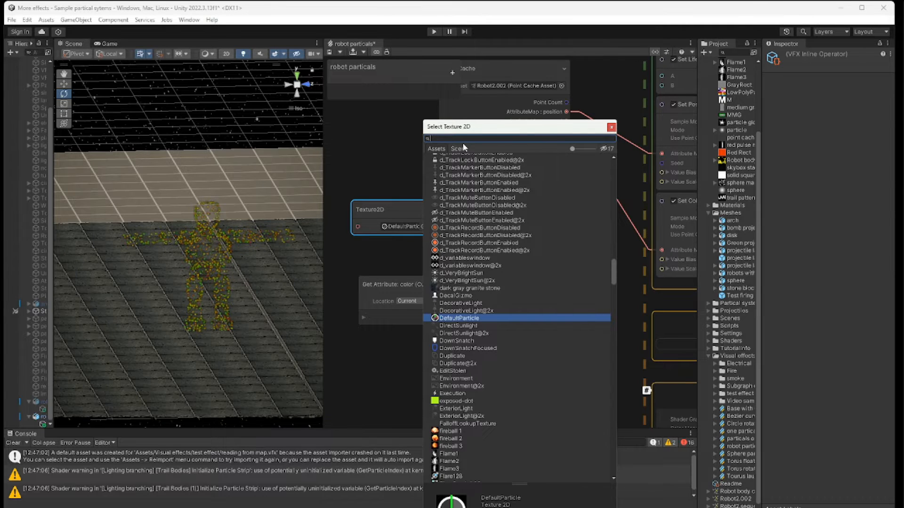
pyautogui.write('robo')
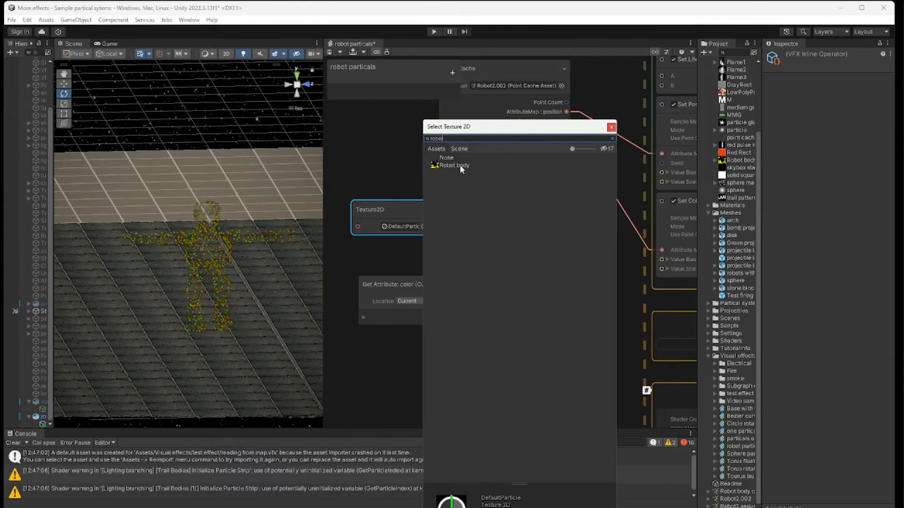
pyautogui.click(459, 164)
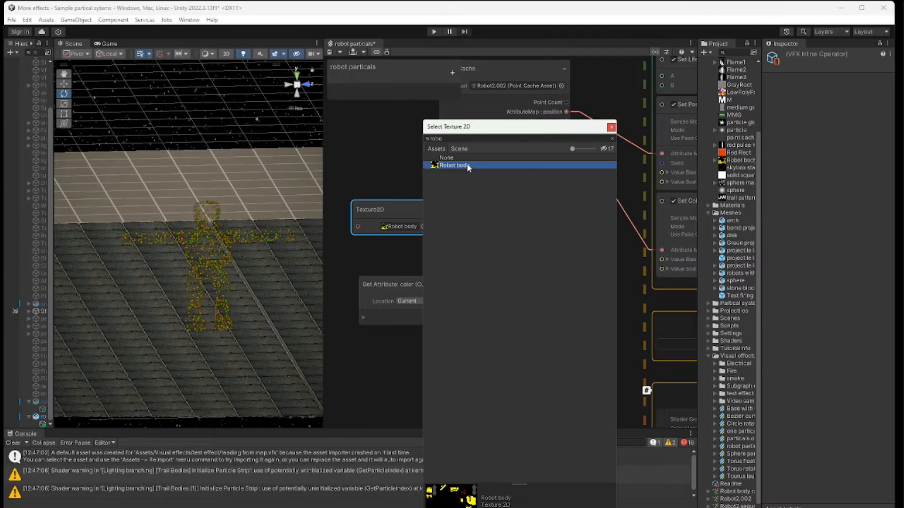
pyautogui.doubleClick(468, 166)
pyautogui.moveTo(445, 227); pyautogui.dragTo(497, 255)
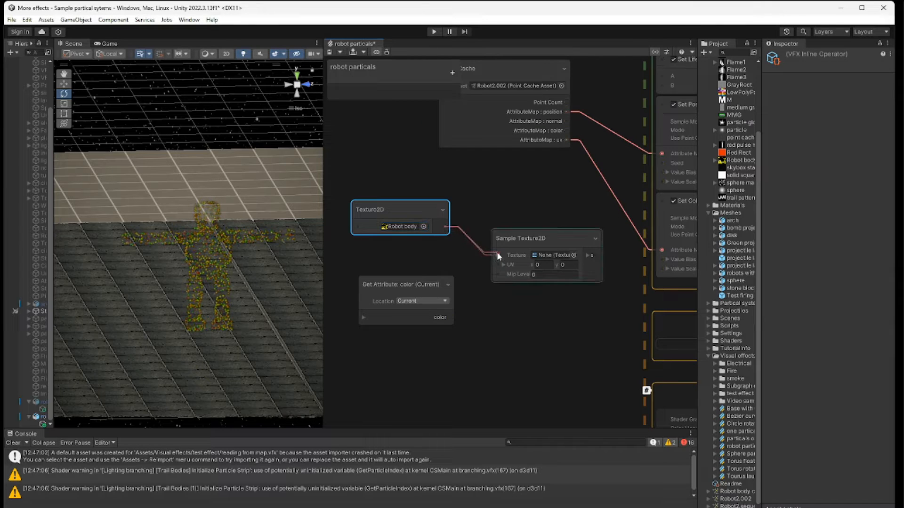
pyautogui.moveTo(453, 316); pyautogui.dragTo(498, 264)
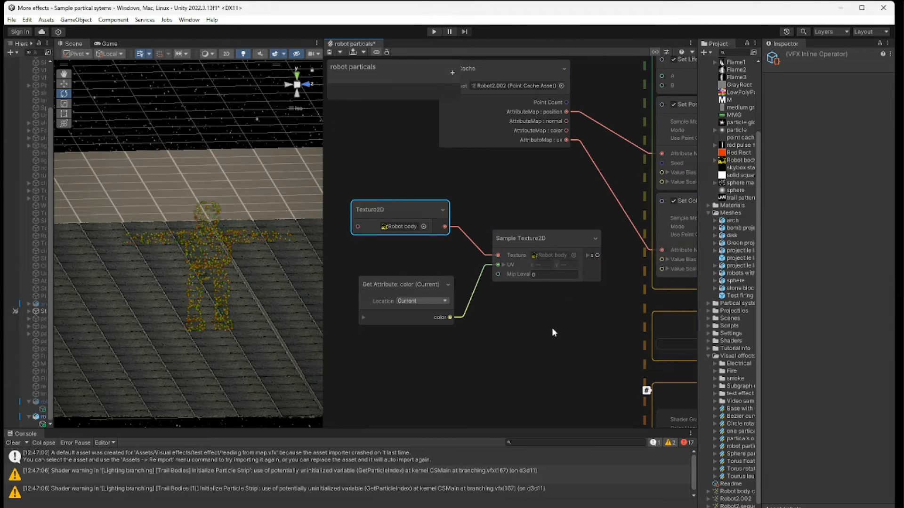
# Add a Set Color block at the end of Initialize Particle and link the Sample Texture2D output to its Color input.
pyautogui.moveTo(551, 332); pyautogui.dragTo(451, 288, button='middle')
pyautogui.click(601, 241)
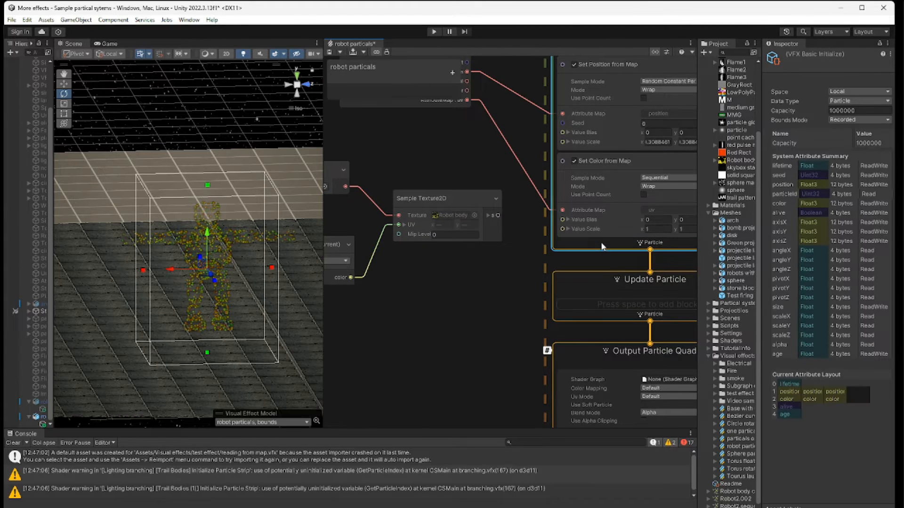
pyautogui.press('space')
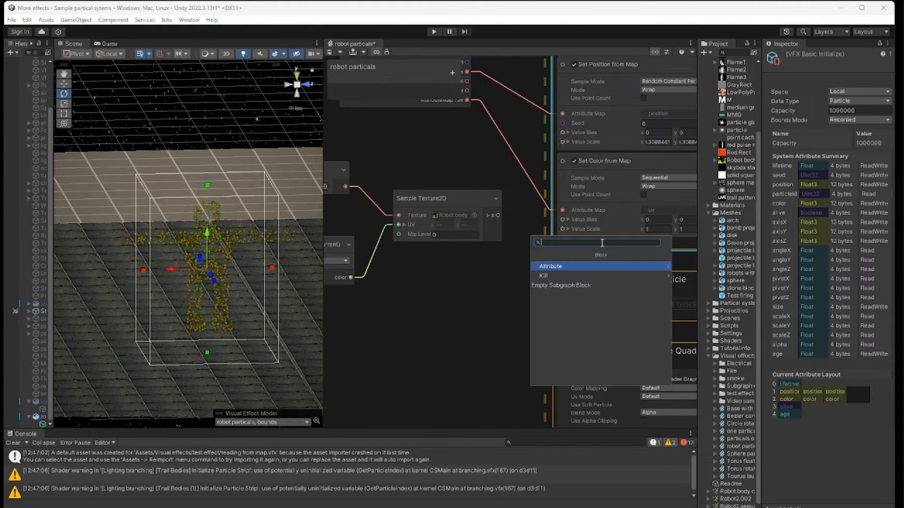
pyautogui.write('set col')
pyautogui.press('Return')
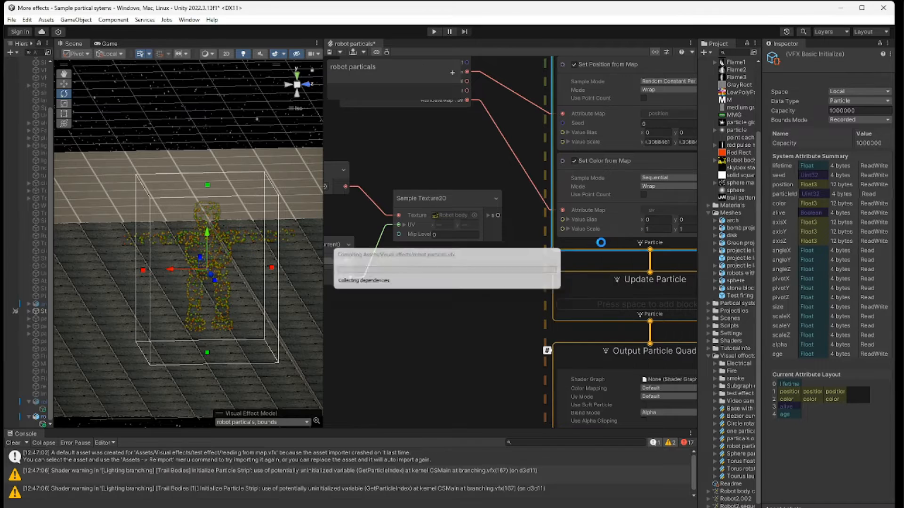
pyautogui.moveTo(498, 215); pyautogui.dragTo(560, 268)
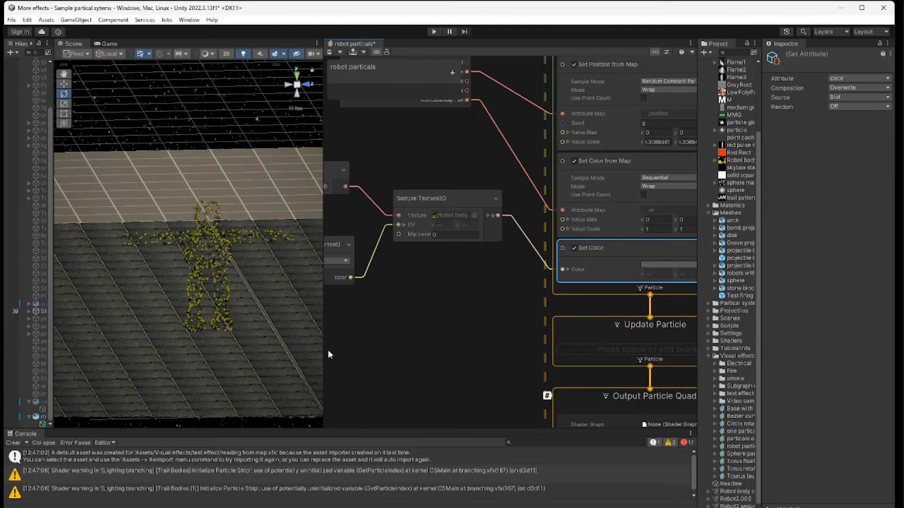
# Widen the Scene view and inspect the texture-colored robot particles from a different angle.
pyautogui.moveTo(322, 352); pyautogui.dragTo(406, 354)
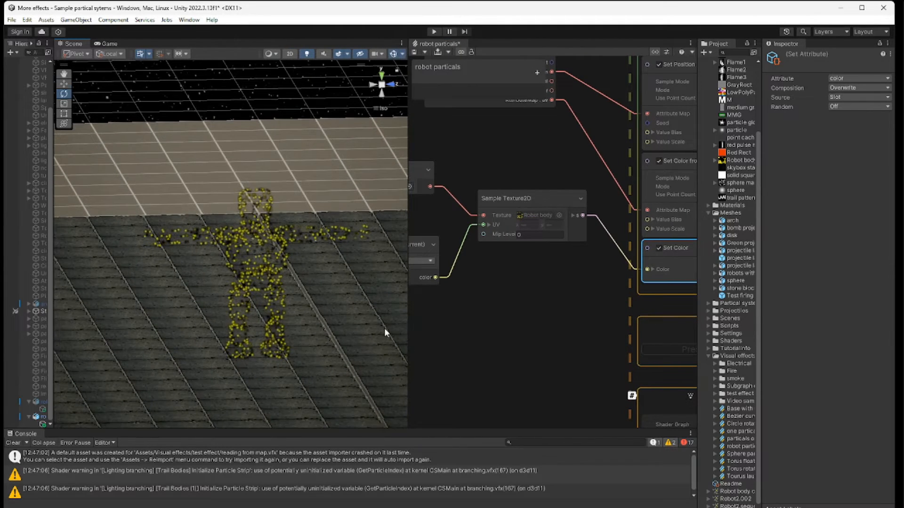
pyautogui.moveTo(373, 330); pyautogui.dragTo(357, 332, button='middle')
pyautogui.moveTo(356, 332); pyautogui.dragTo(303, 335, button='right')
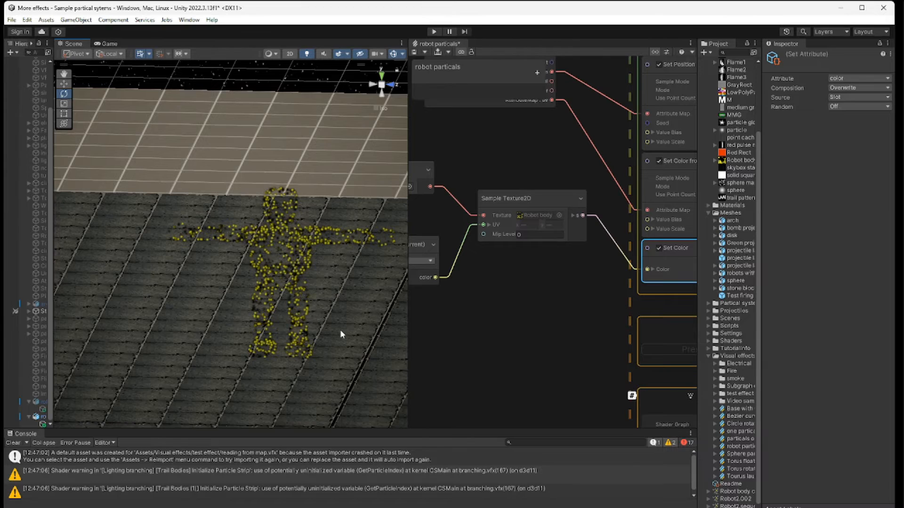
pyautogui.moveTo(340, 329); pyautogui.dragTo(321, 315, button='middle')
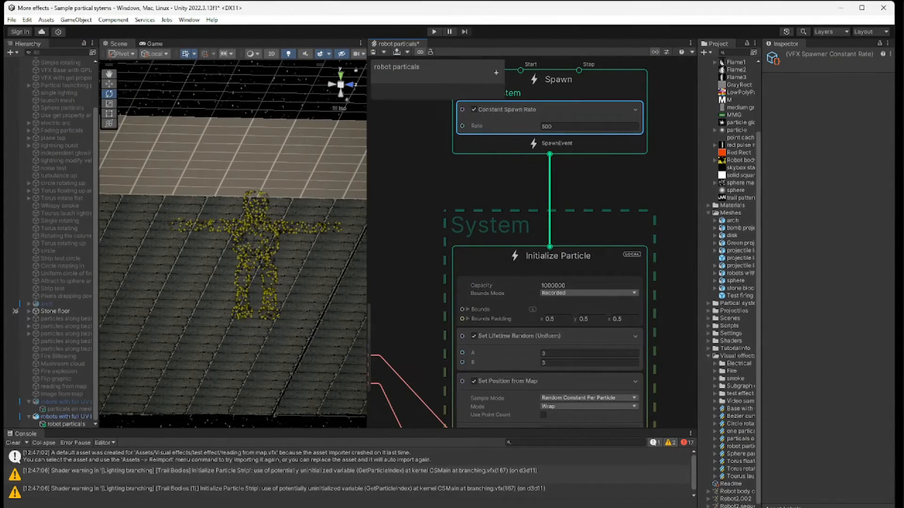
# Disable the Constant Spawn Rate block in the Spawn context and add a Single Burst block below it.
pyautogui.moveTo(450, 194); pyautogui.dragTo(477, 273, button='middle')
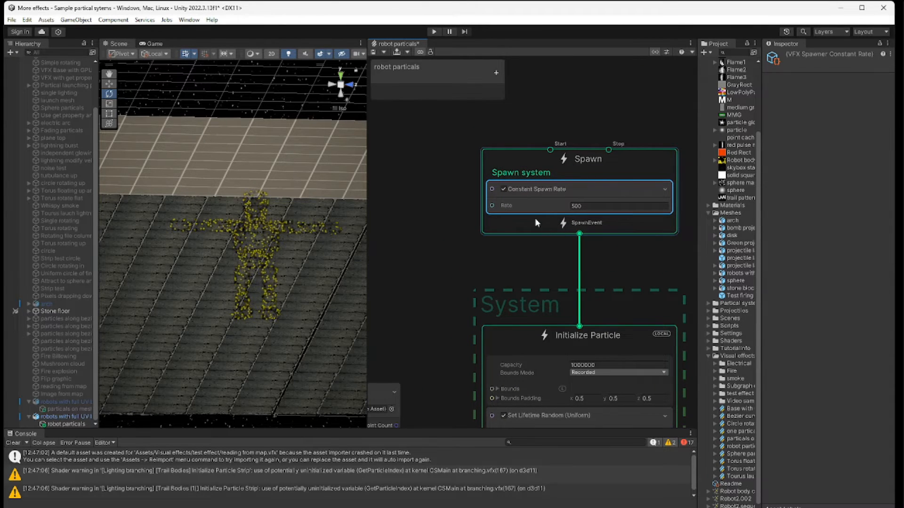
pyautogui.click(504, 188)
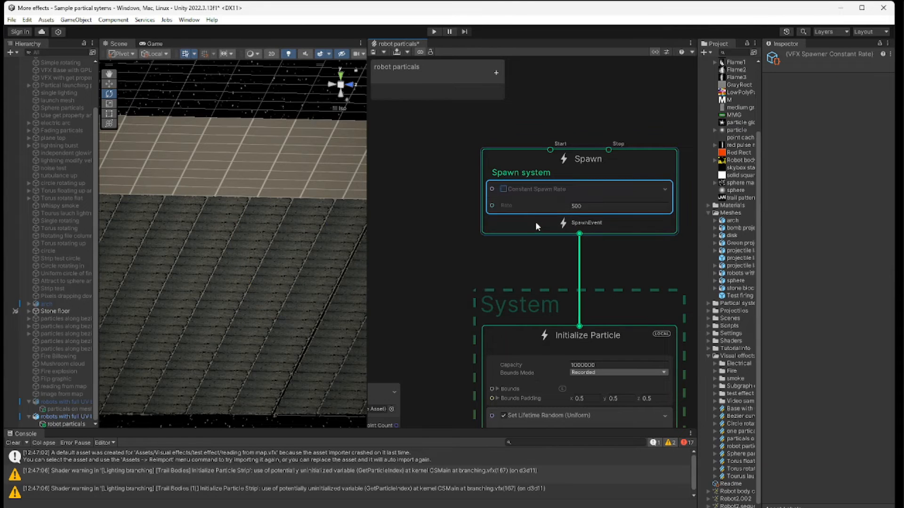
pyautogui.click(535, 223)
pyautogui.press('space')
pyautogui.click(523, 263)
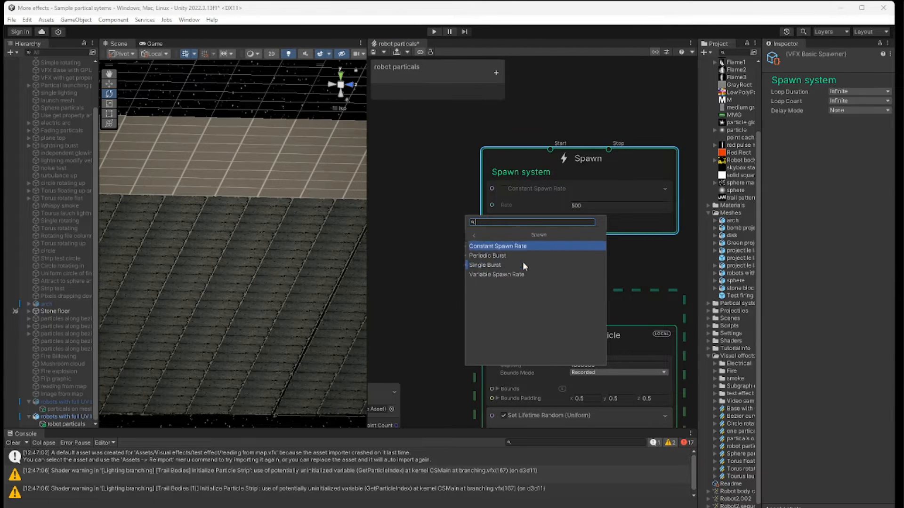
pyautogui.click(516, 265)
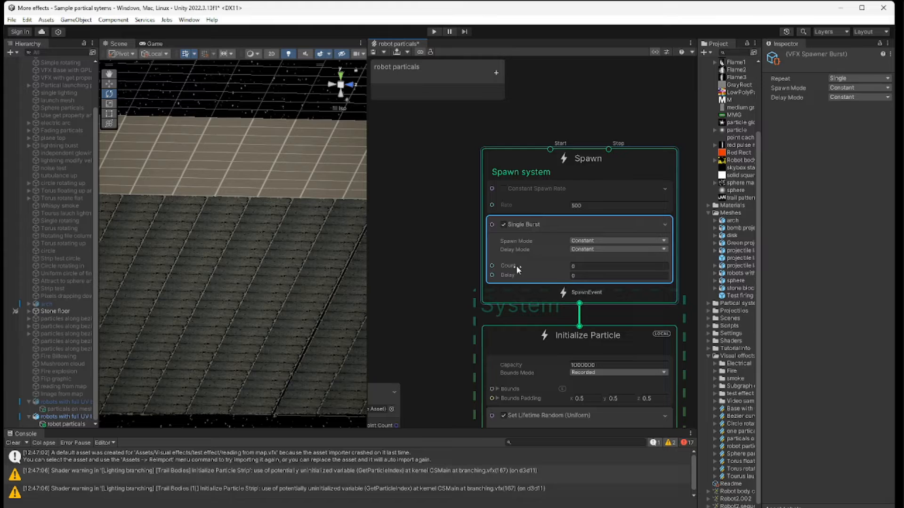
# Set the Single Burst count to 2000 and play the robot particals effect in the scene.
pyautogui.click(594, 265)
pyautogui.write('2000')
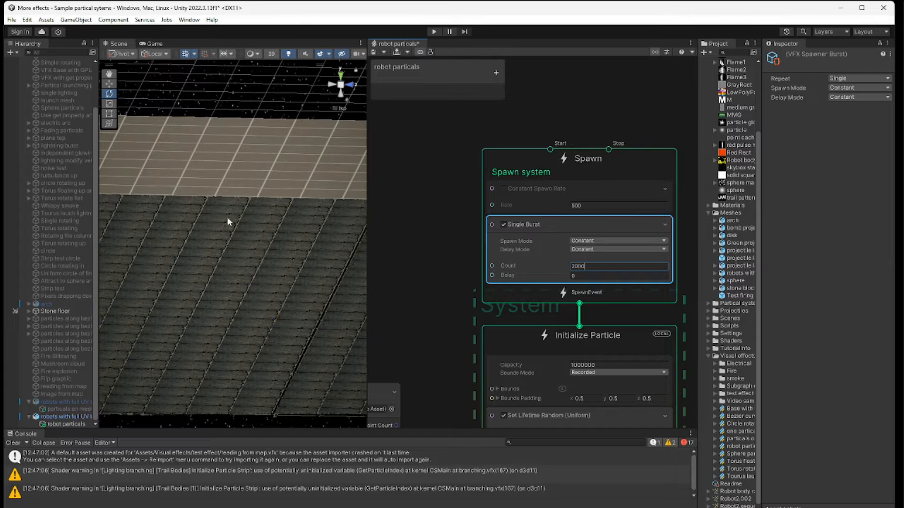
pyautogui.click(66, 424)
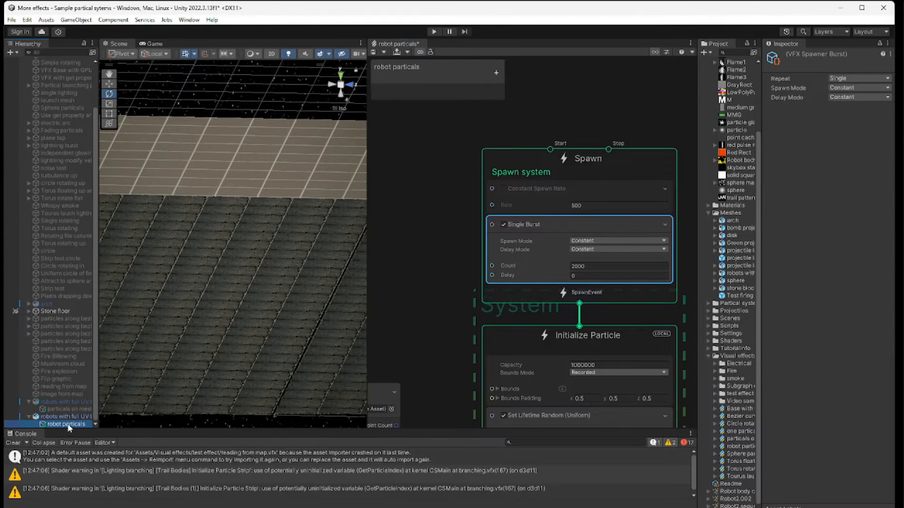
pyautogui.click(287, 421)
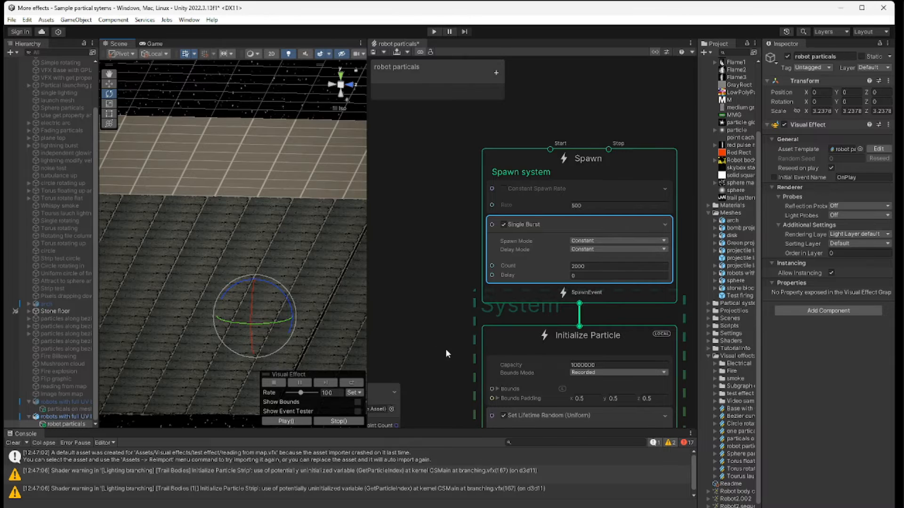
# Add a Set Velocity from Map (Sequential) block below Set Color in Initialize Particle.
pyautogui.moveTo(446, 349); pyautogui.dragTo(465, 137, button='middle')
pyautogui.moveTo(419, 307); pyautogui.dragTo(429, 209, button='middle')
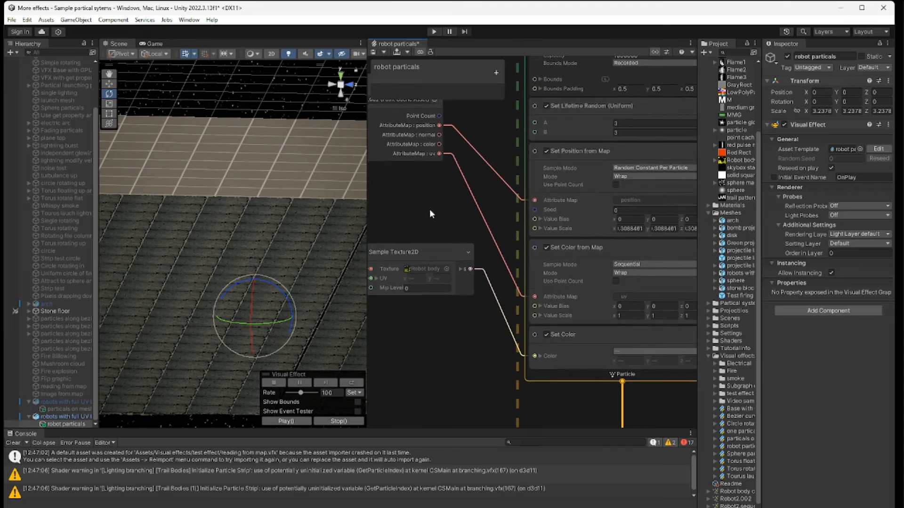
pyautogui.click(578, 374)
pyautogui.press('space')
pyautogui.write('s')
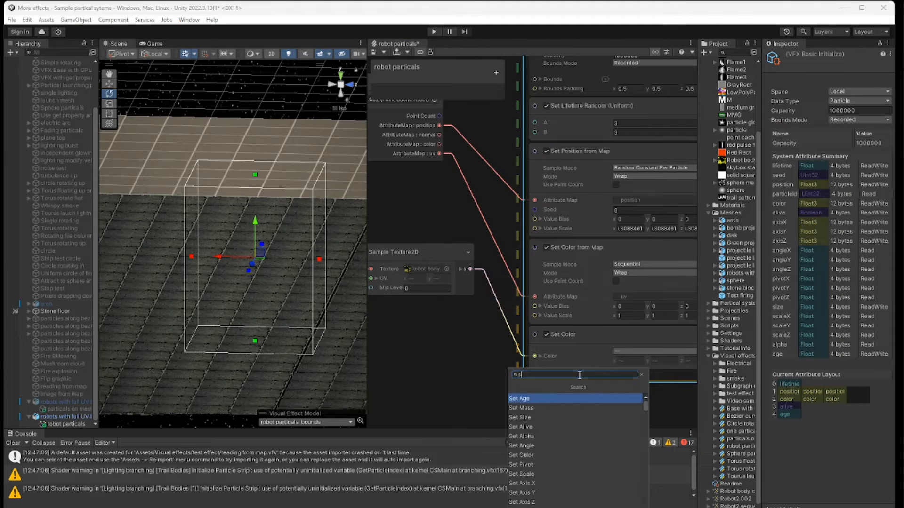
pyautogui.write('et veloc')
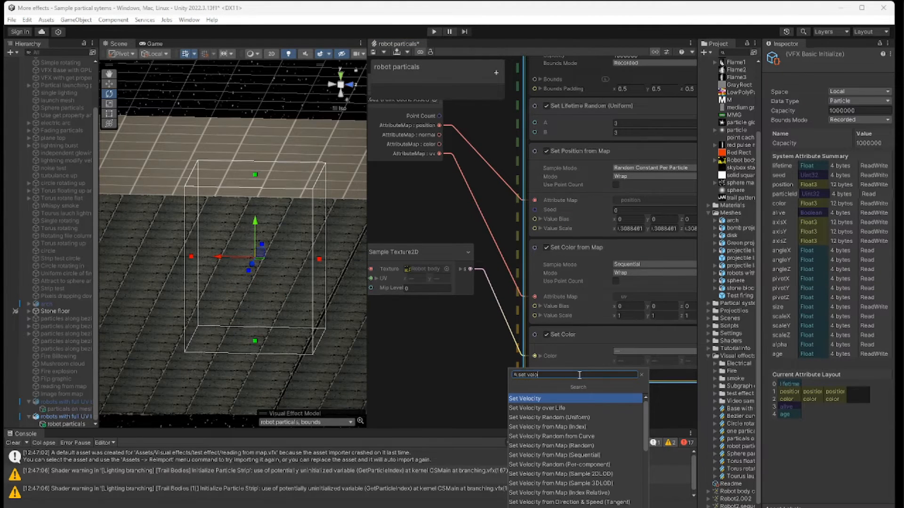
pyautogui.write('ity')
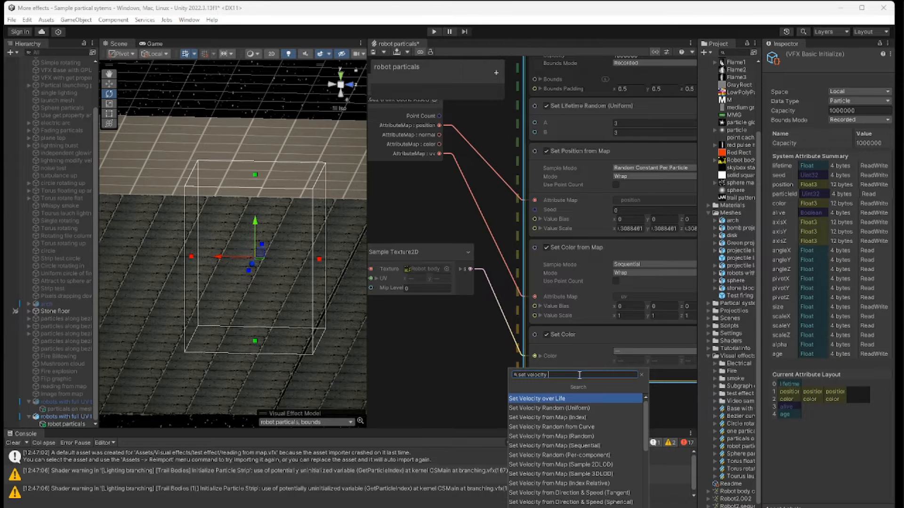
pyautogui.click(576, 445)
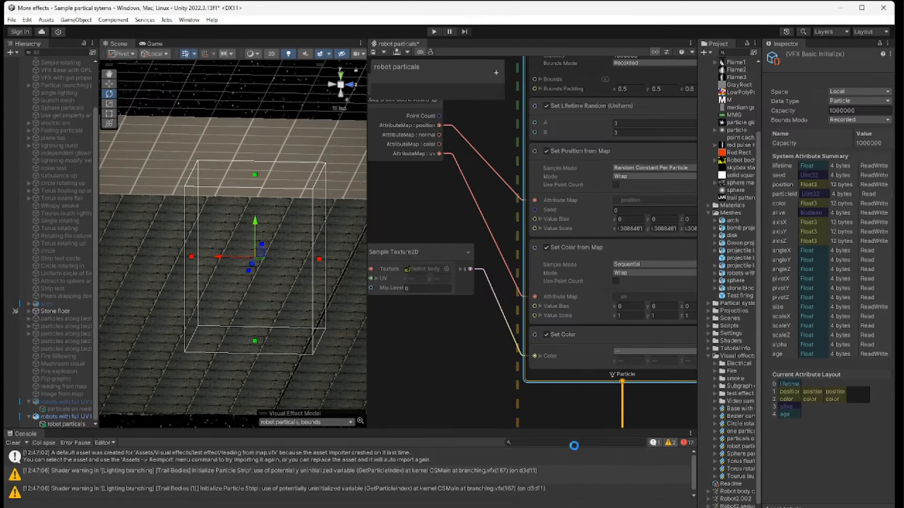
# Link the point cache's AttributeMap : normal output to the Attribute Map input of Set Velocity from Map.
pyautogui.moveTo(494, 375); pyautogui.dragTo(485, 319, button='middle')
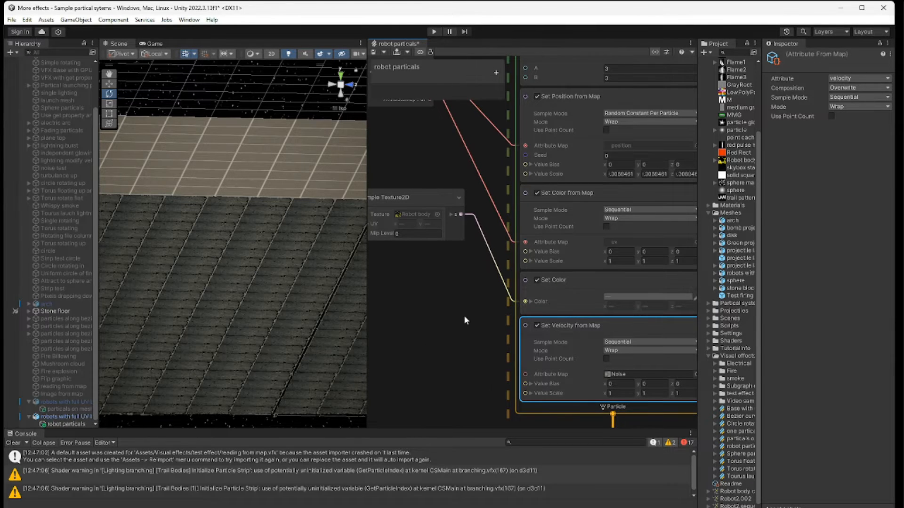
pyautogui.moveTo(464, 315); pyautogui.dragTo(505, 345, button='middle')
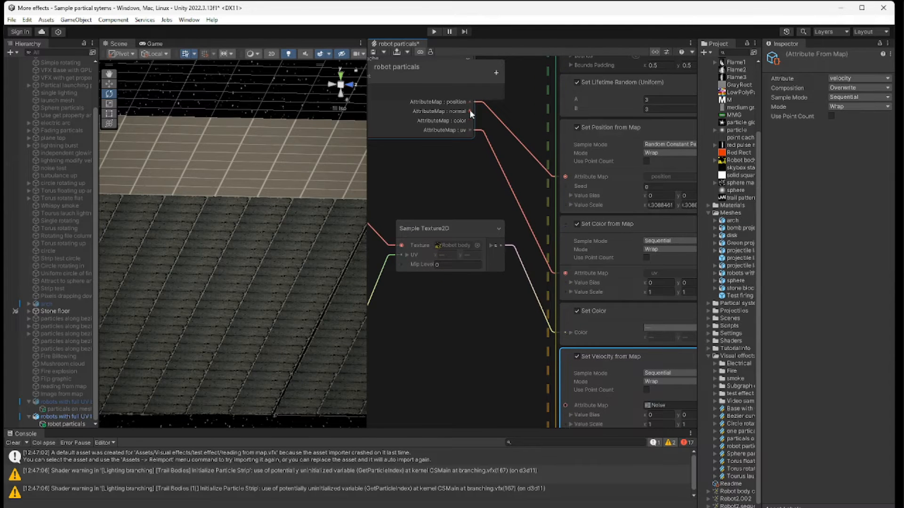
pyautogui.moveTo(469, 111); pyautogui.dragTo(564, 360)
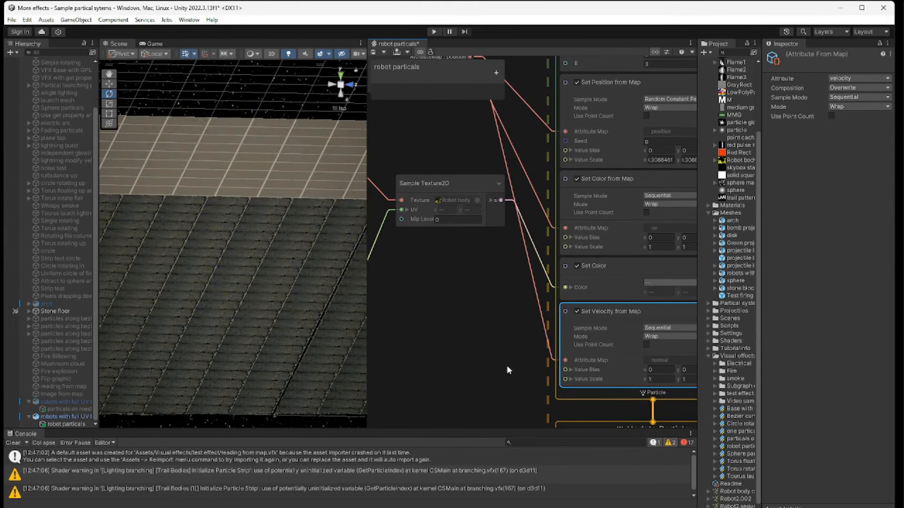
# Play the robot particals effect repeatedly to check how the burst moves along the normals.
pyautogui.click(66, 424)
pyautogui.click(285, 421)
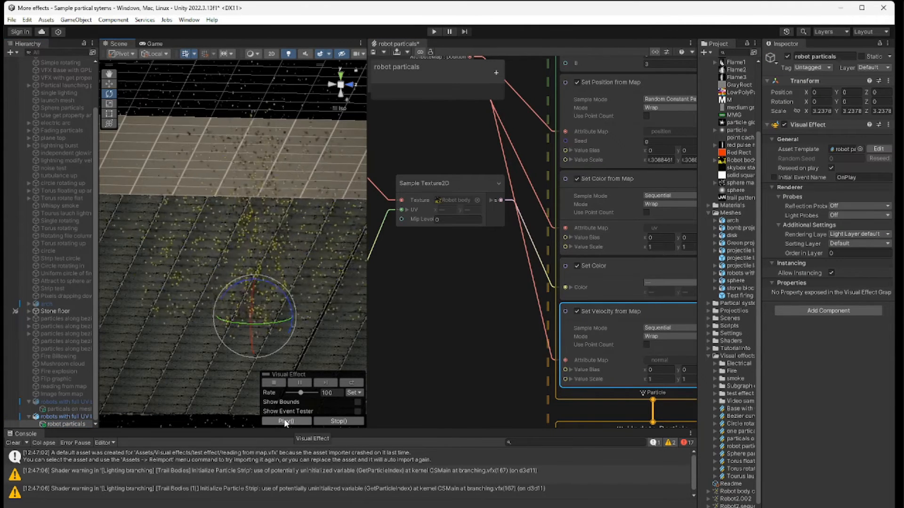
pyautogui.click(285, 421)
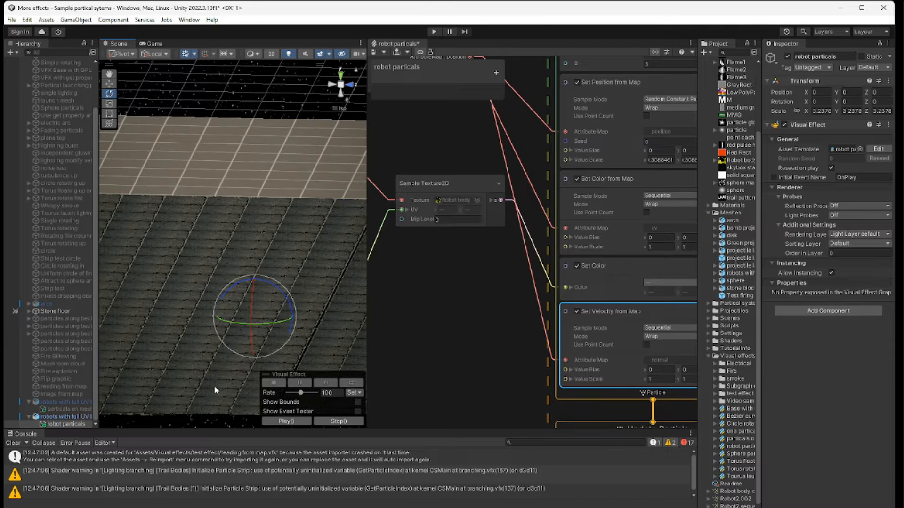
pyautogui.moveTo(494, 399); pyautogui.dragTo(416, 188, button='middle')
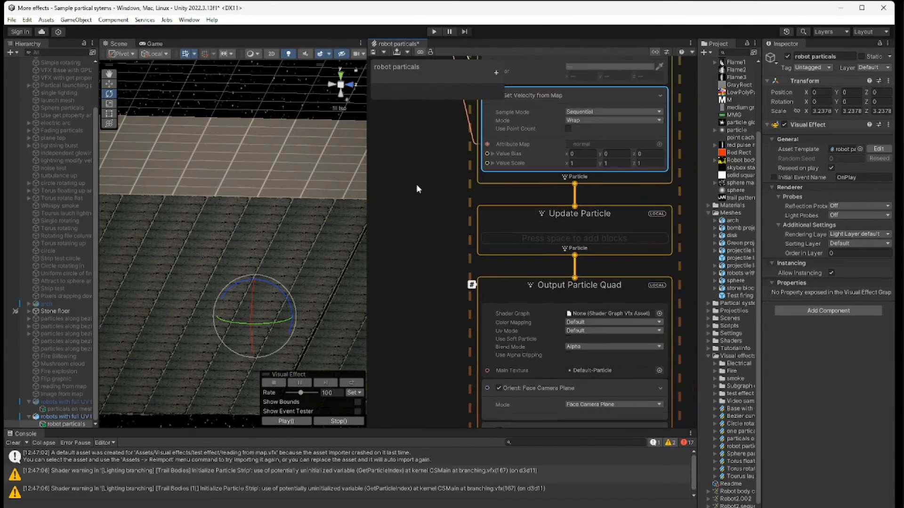
pyautogui.moveTo(422, 349); pyautogui.dragTo(415, 213, button='middle')
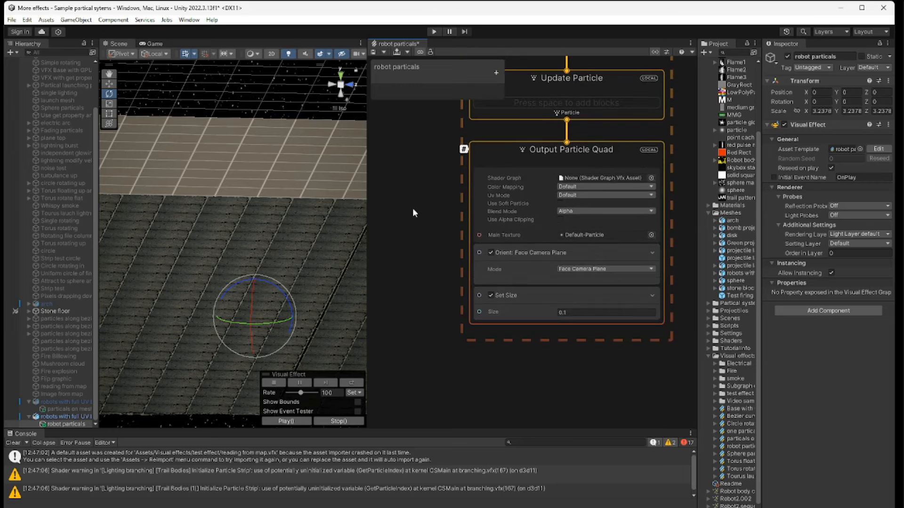
pyautogui.click(552, 324)
pyautogui.press('space')
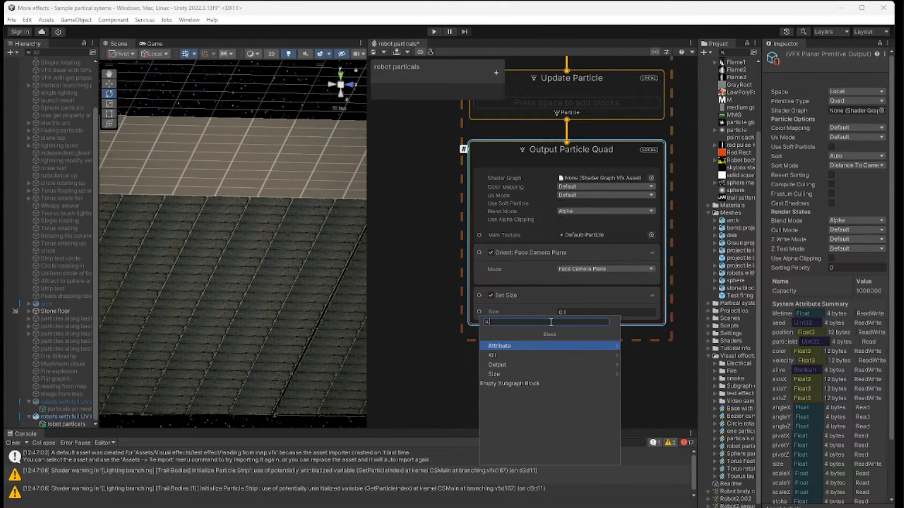
pyautogui.write('set col')
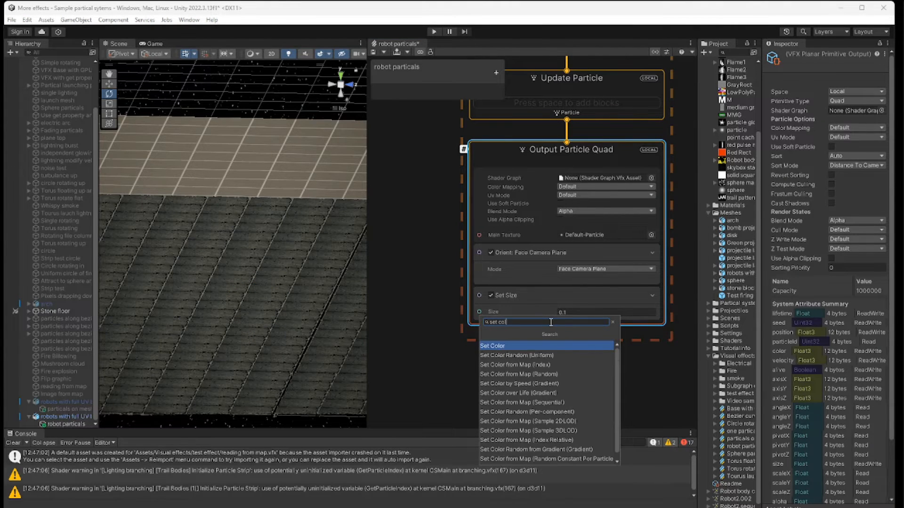
pyautogui.press('Return')
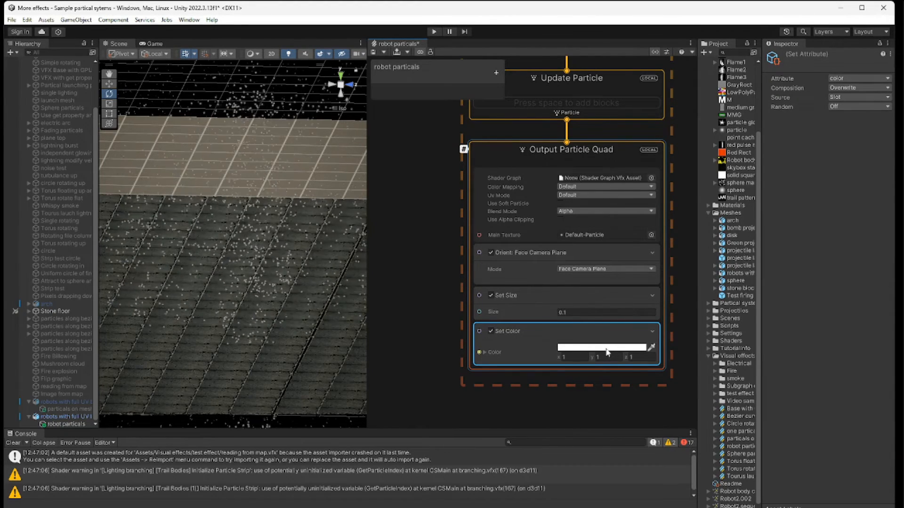
pyautogui.click(606, 347)
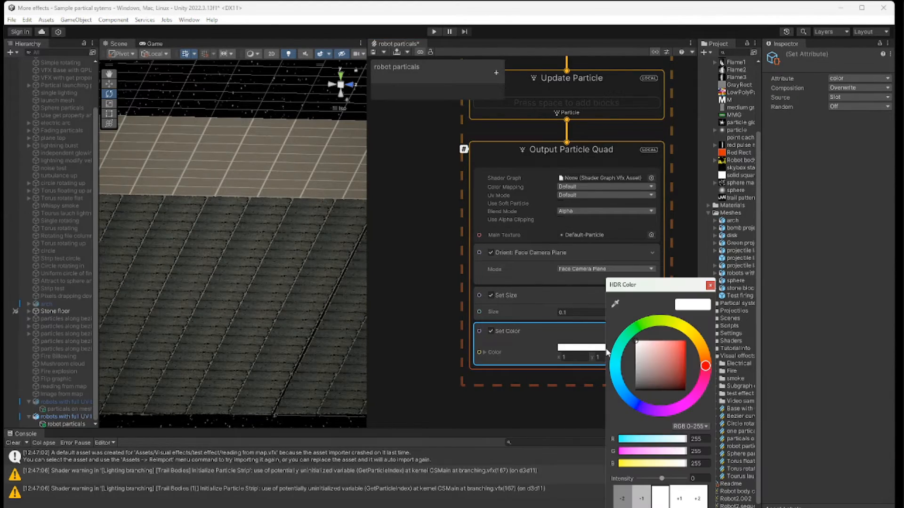
pyautogui.click(528, 349)
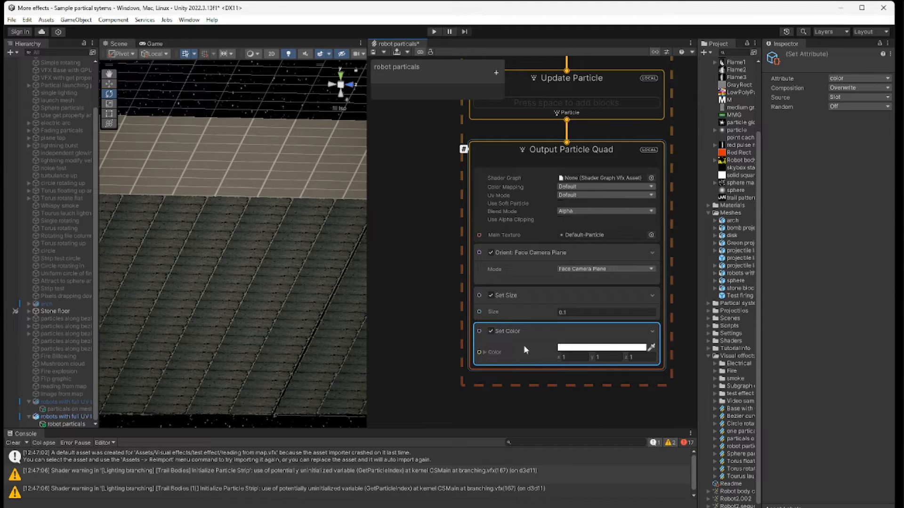
pyautogui.press('Delete')
# Add a Set Color over Life (Gradient) block below Set Size in Output Particle Quad with its Color Mode set to Alpha.
pyautogui.click(541, 324)
pyautogui.press('space')
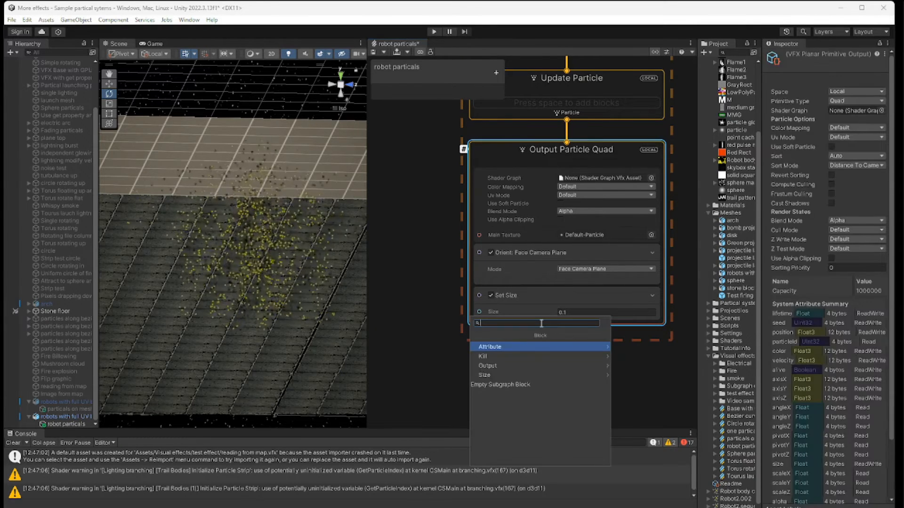
pyautogui.write('set col')
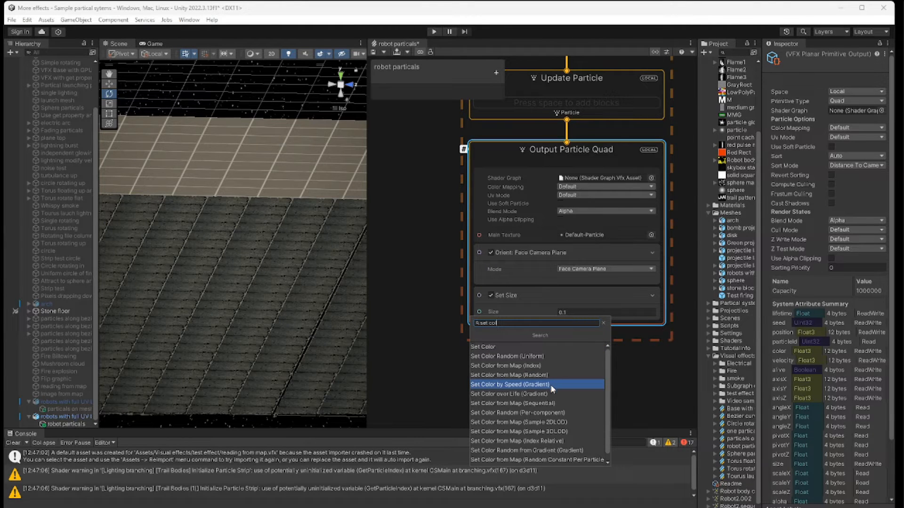
pyautogui.click(546, 396)
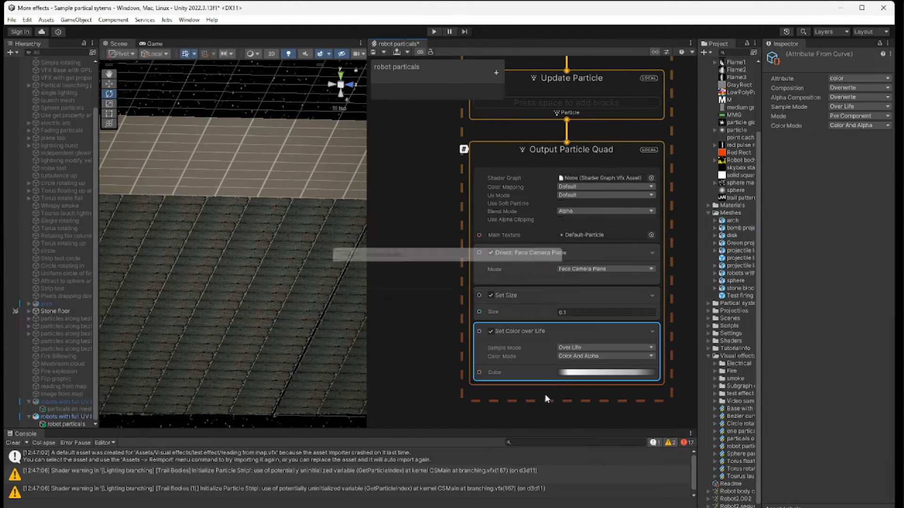
pyautogui.click(592, 357)
pyautogui.click(591, 377)
# In the Set Color over Life gradient, remove the 10% alpha key, shift the late opaque key toward the end, and set the start key's alpha to 255.
pyautogui.click(594, 375)
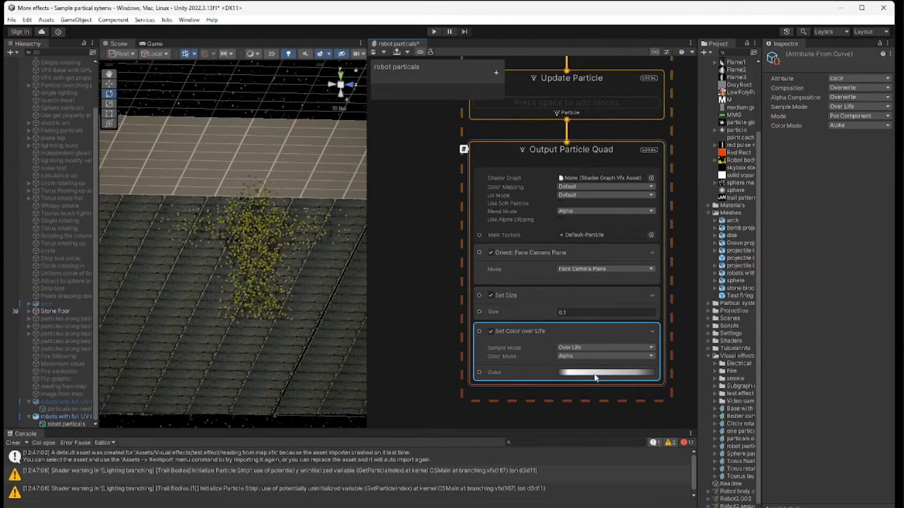
pyautogui.click(494, 232)
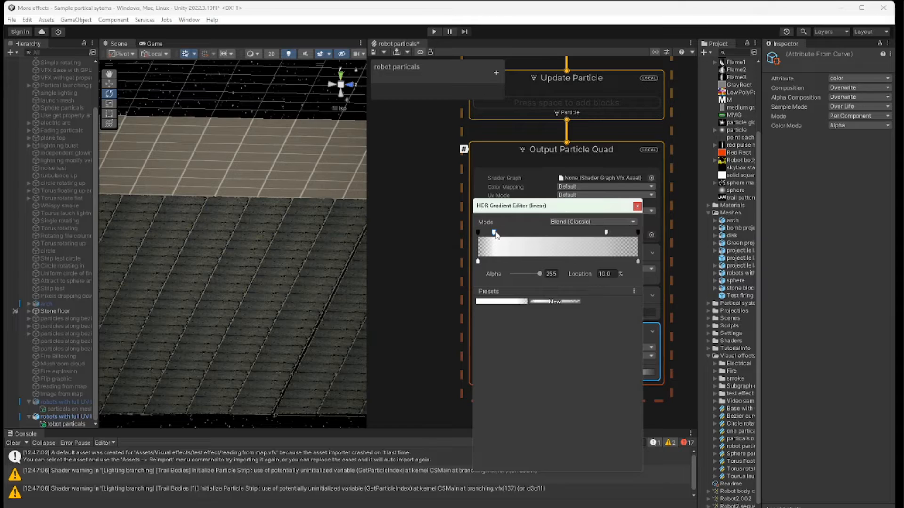
pyautogui.moveTo(493, 232)
pyautogui.mouseDown()
pyautogui.moveTo(622, 233)
pyautogui.moveTo(479, 234)
pyautogui.moveTo(493, 237)
pyautogui.mouseUp()
pyautogui.click(607, 232)
pyautogui.press('Delete')
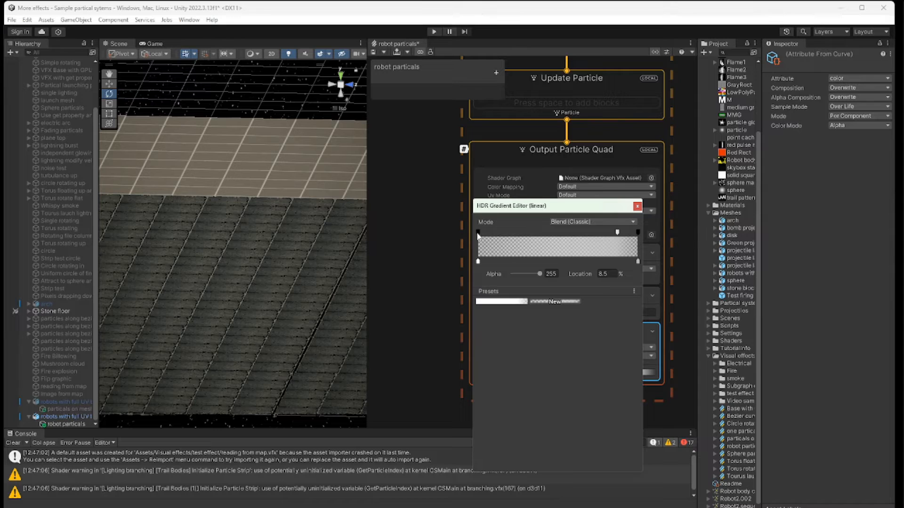
pyautogui.click(479, 234)
pyautogui.moveTo(513, 274); pyautogui.dragTo(537, 275)
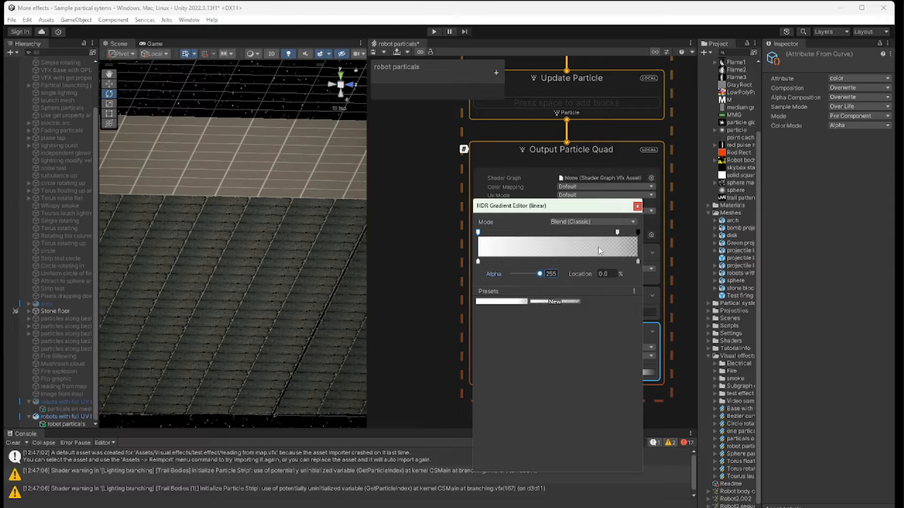
pyautogui.click(638, 206)
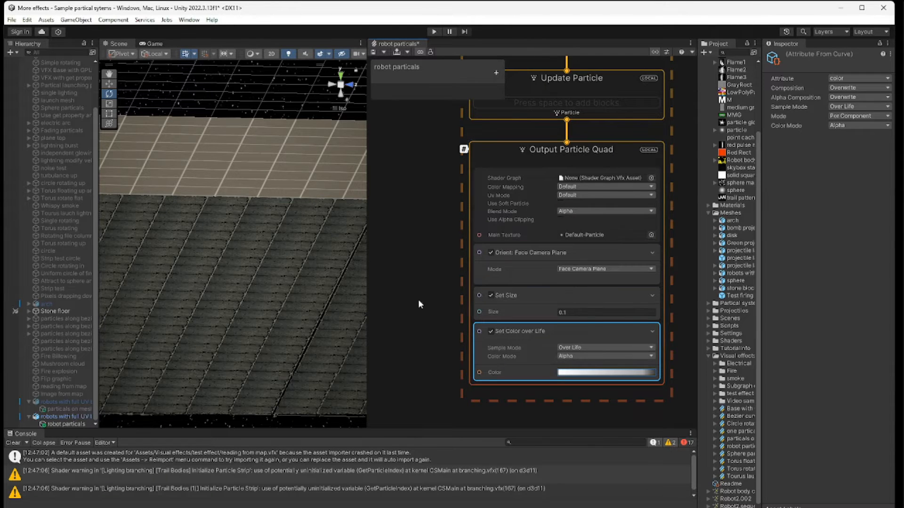
# Select the robot particals object and play its effect to check the fade over life.
pyautogui.click(64, 425)
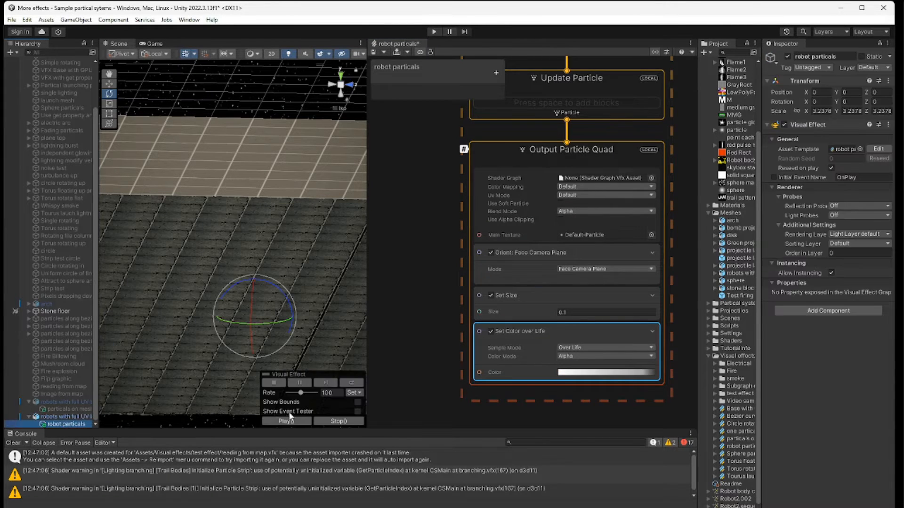
pyautogui.click(288, 422)
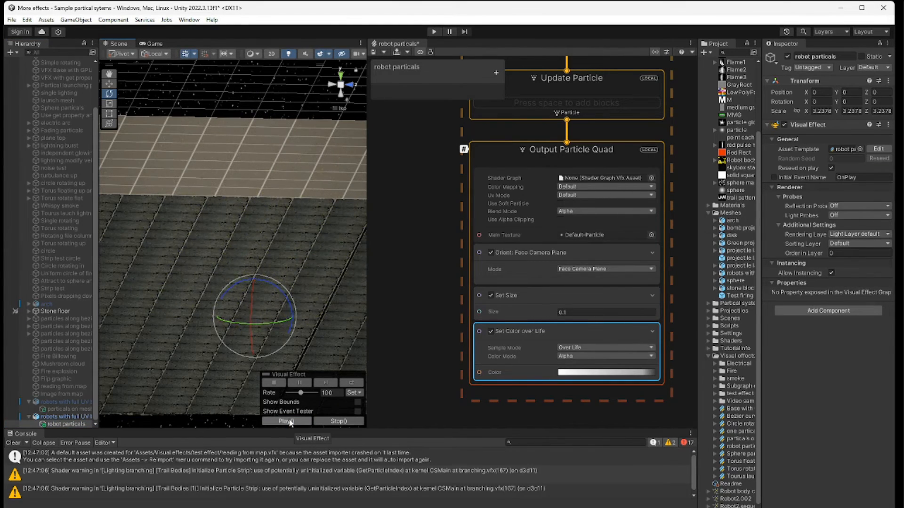
pyautogui.click(288, 421)
# Add a Set Target Position from Map (Sequential) block to Initialize Particle and place it directly below Set Position from Map.
pyautogui.moveTo(447, 237); pyautogui.dragTo(482, 395, button='middle')
pyautogui.moveTo(427, 180); pyautogui.dragTo(425, 306, button='middle')
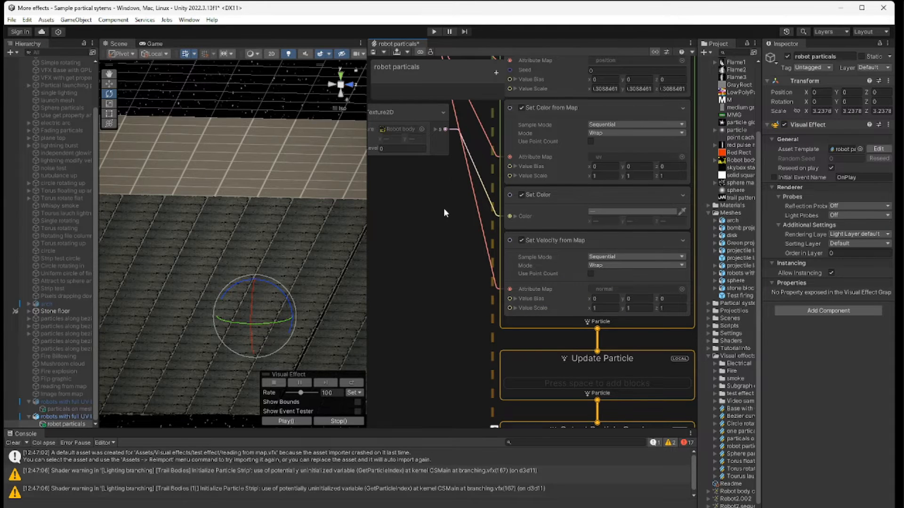
pyautogui.moveTo(445, 212); pyautogui.dragTo(480, 342, button='middle')
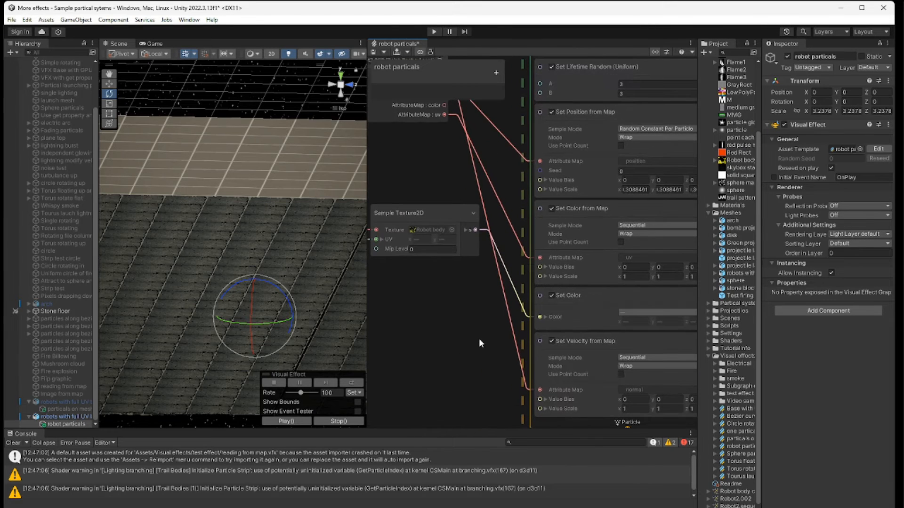
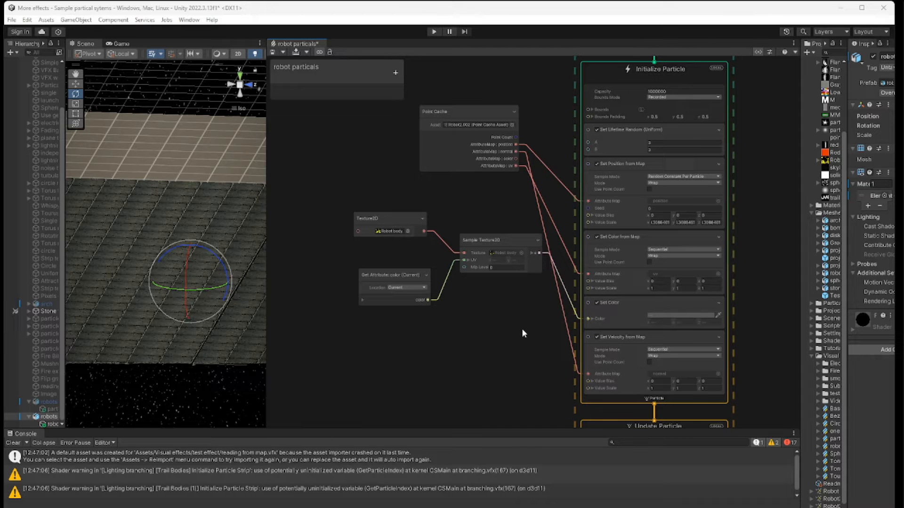
pyautogui.click(610, 399)
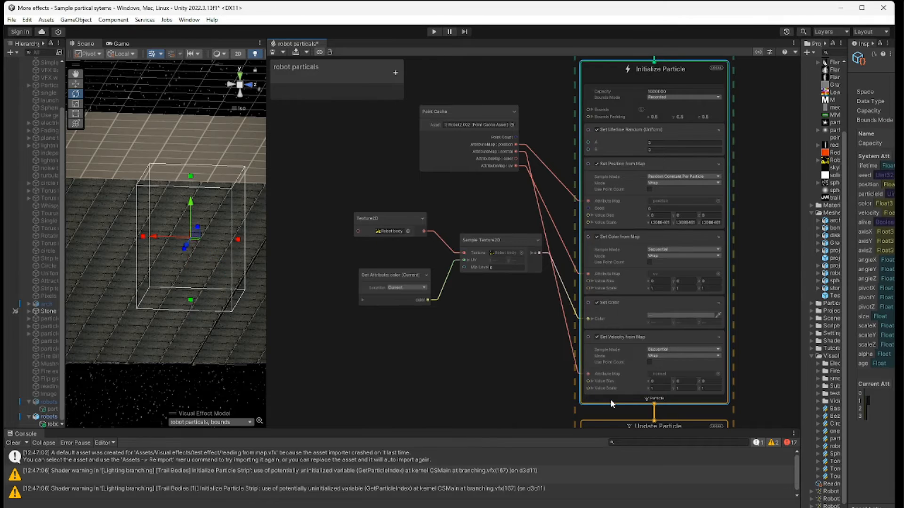
pyautogui.press('space')
pyautogui.write('set targ')
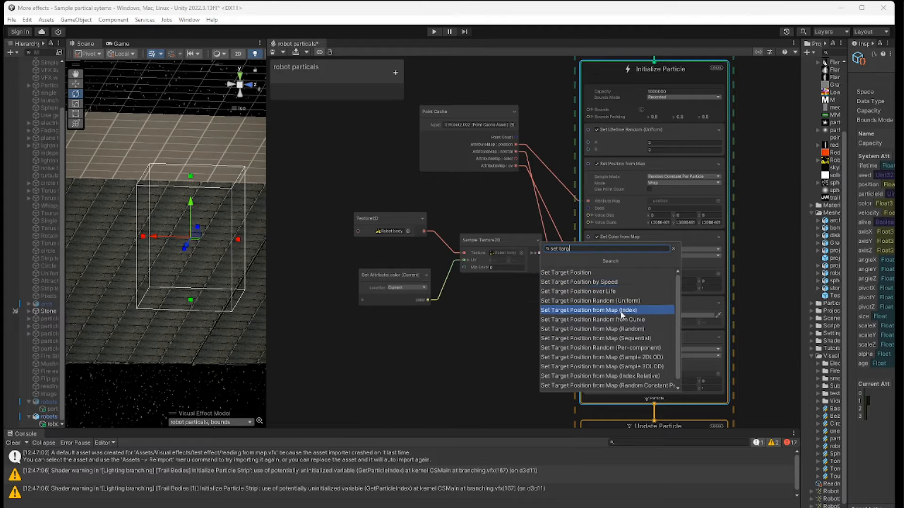
pyautogui.click(627, 338)
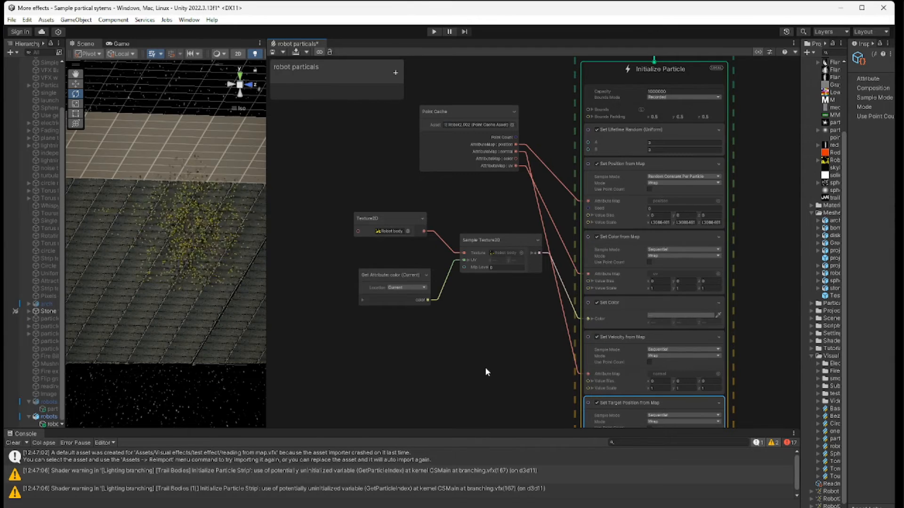
pyautogui.moveTo(485, 367); pyautogui.dragTo(492, 316, button='middle')
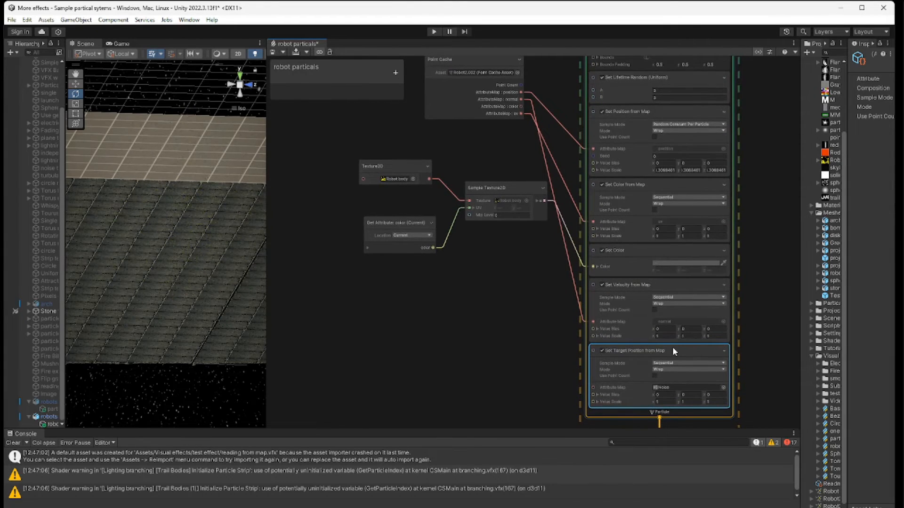
pyautogui.moveTo(672, 346); pyautogui.dragTo(676, 186)
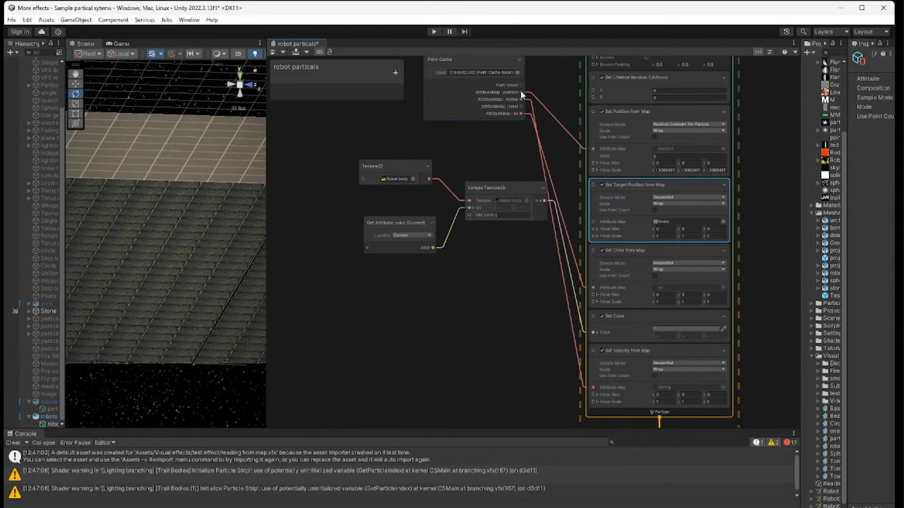
# Link the point cache's AttributeMap : position output to Set Target Position from Map and delete its link to Set Position from Map.
pyautogui.moveTo(521, 91); pyautogui.dragTo(591, 222)
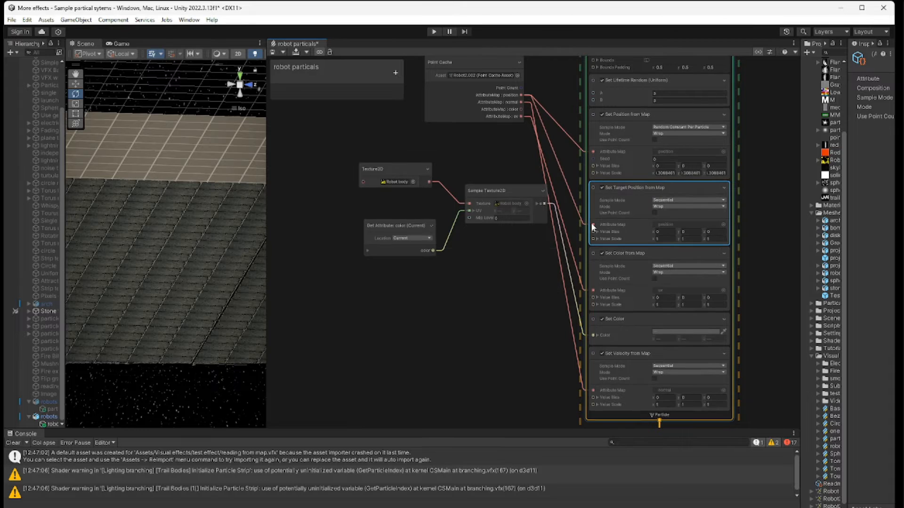
pyautogui.click(560, 131)
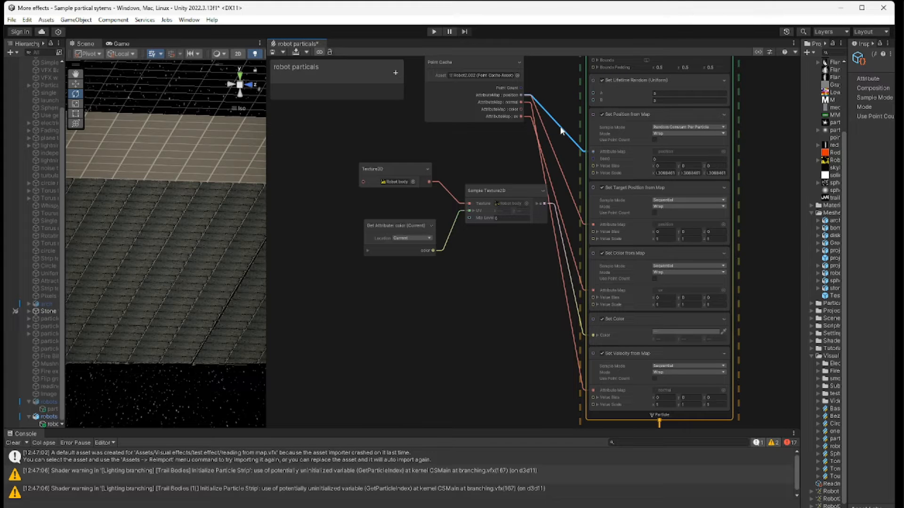
pyautogui.press('Delete')
# Add a Set Direction Random (Uniform) block below Set Velocity from Map in Initialize Particle.
pyautogui.moveTo(527, 371); pyautogui.dragTo(527, 267, button='middle')
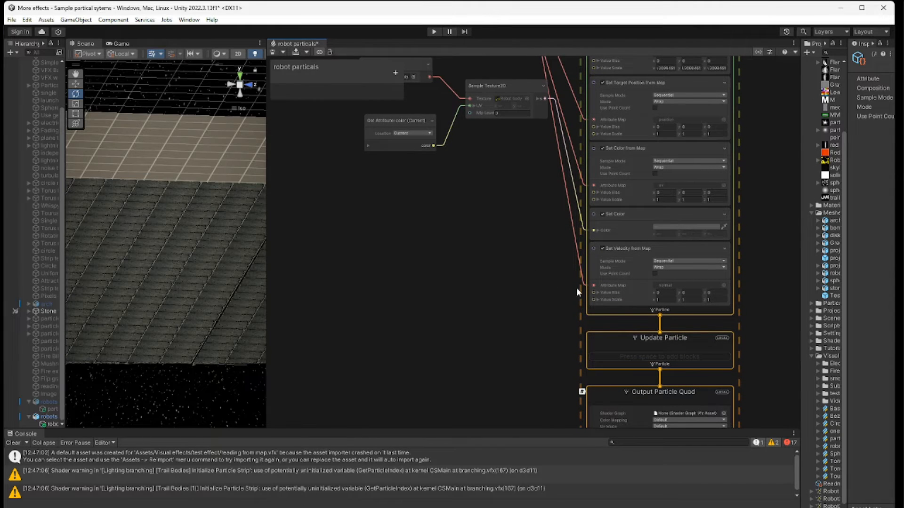
pyautogui.click(635, 312)
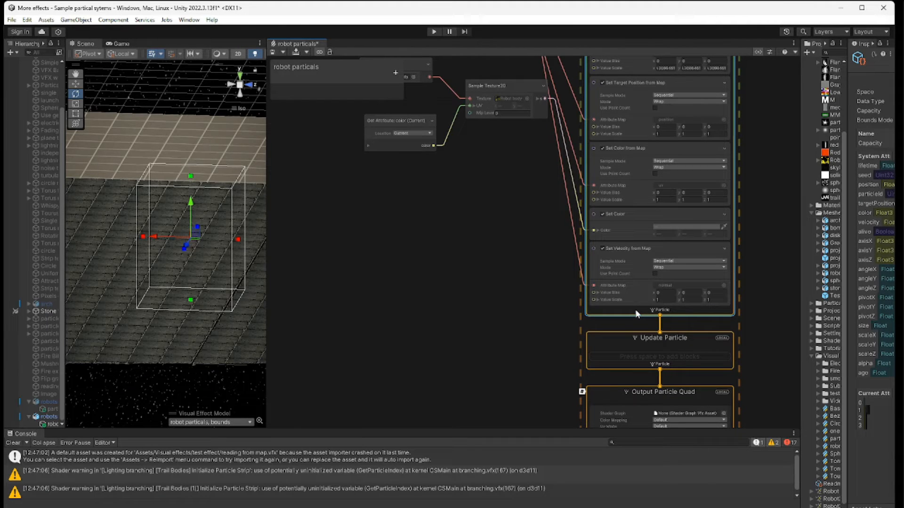
pyautogui.press('space')
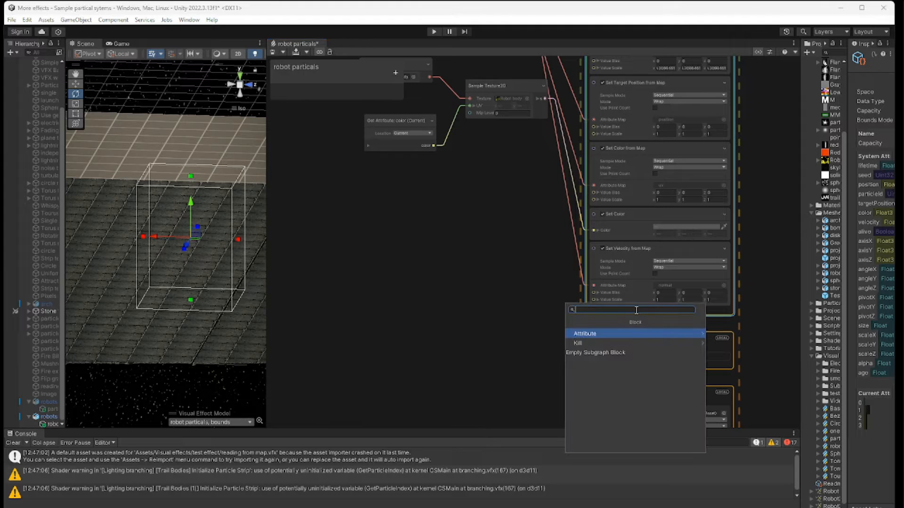
pyautogui.write('set dir')
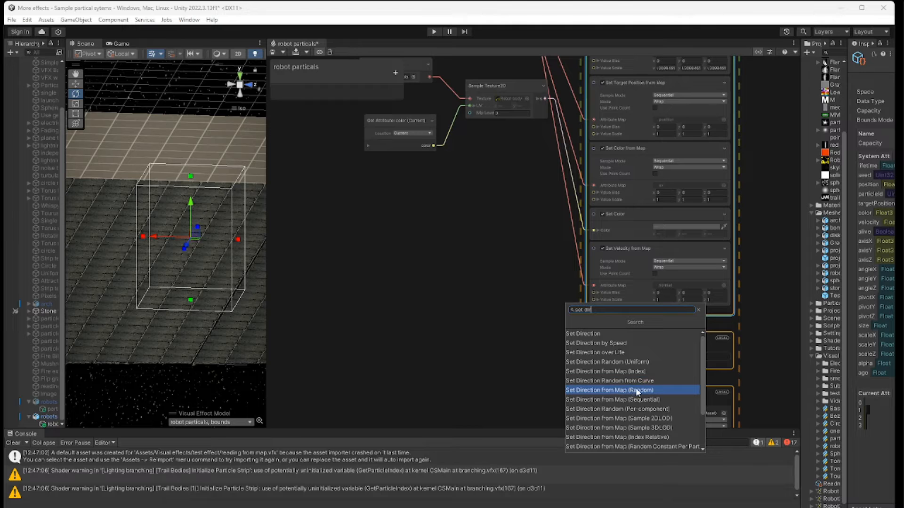
pyautogui.click(620, 360)
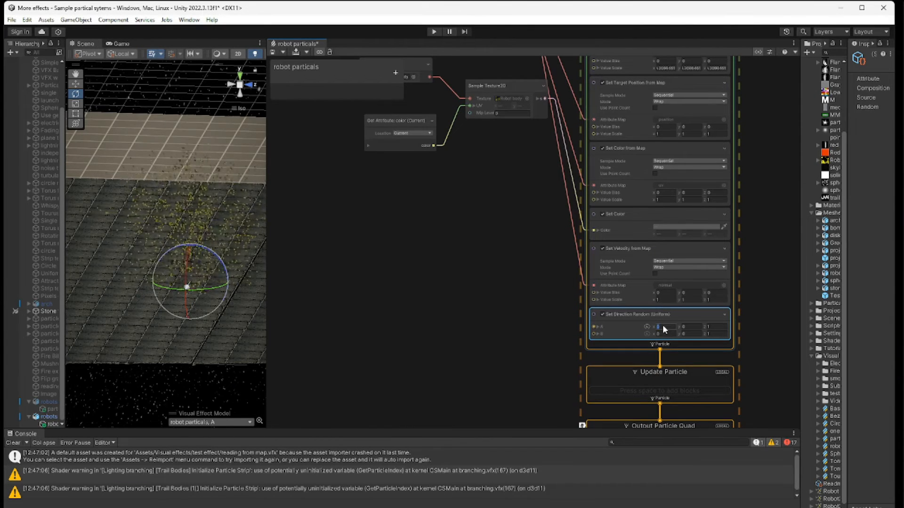
# Set the Set Direction Random block's A to -5, 5, -5 and its B values for X and Z to 5.
pyautogui.click(659, 326)
pyautogui.write('-5')
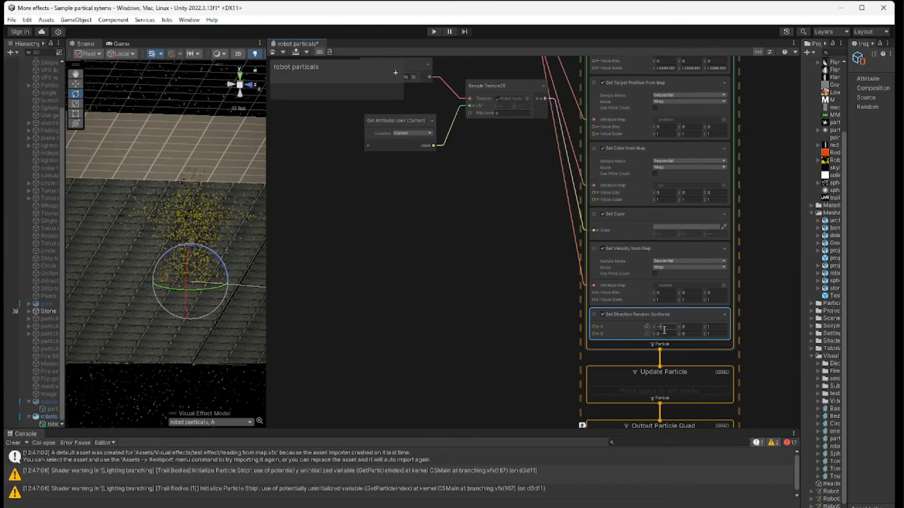
pyautogui.click(662, 334)
pyautogui.write('5')
pyautogui.click(692, 326)
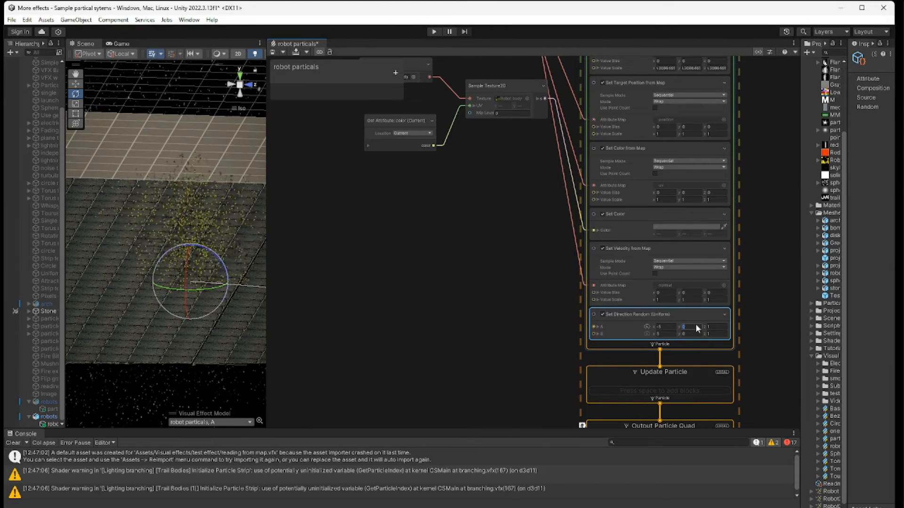
pyautogui.write('5')
pyautogui.click(711, 327)
pyautogui.write('-')
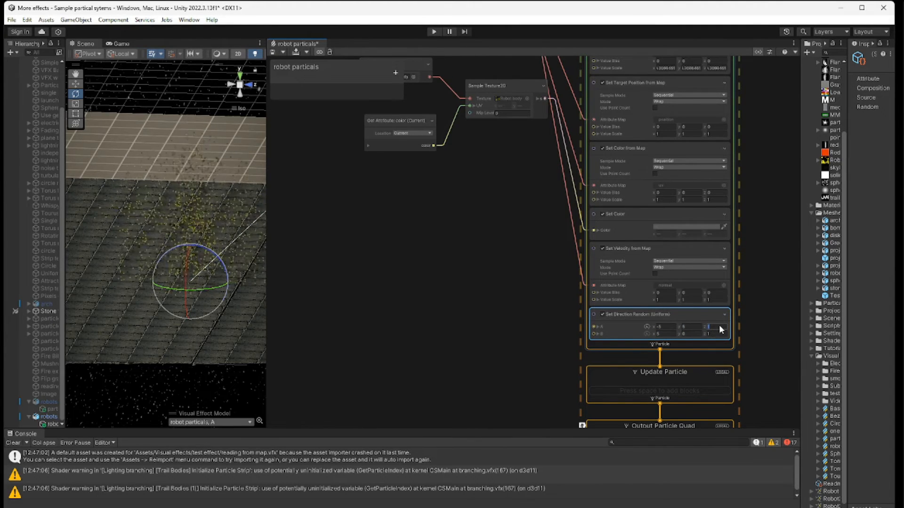
pyautogui.write('5')
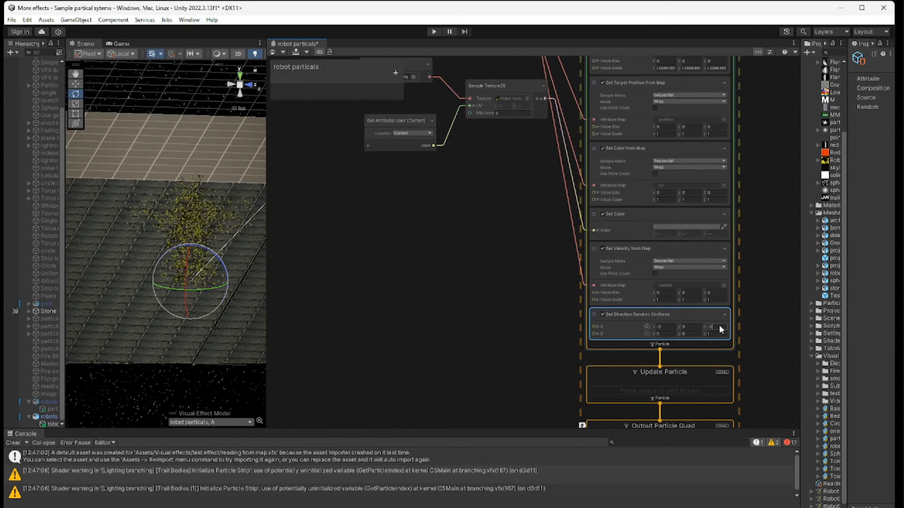
pyautogui.click(711, 334)
pyautogui.write('5')
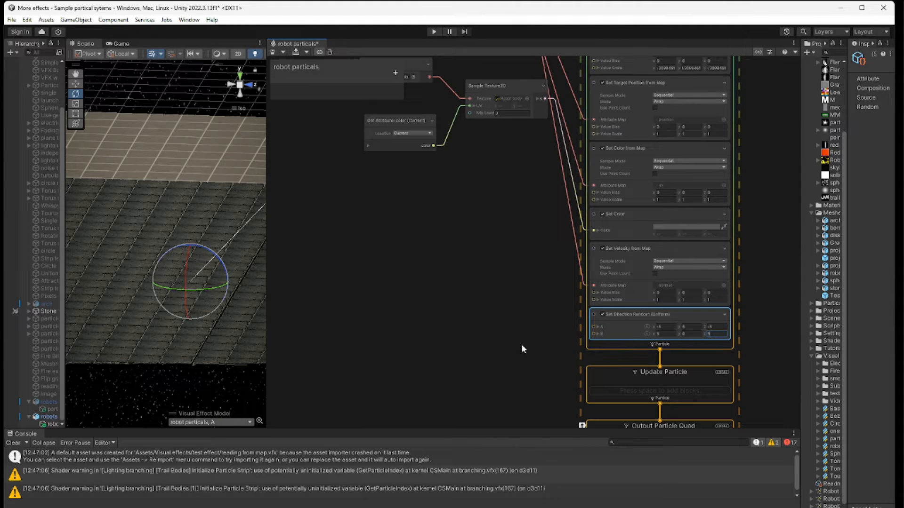
# Add a Set Position block to the Update Particle context.
pyautogui.moveTo(504, 344); pyautogui.dragTo(516, 300, button='middle')
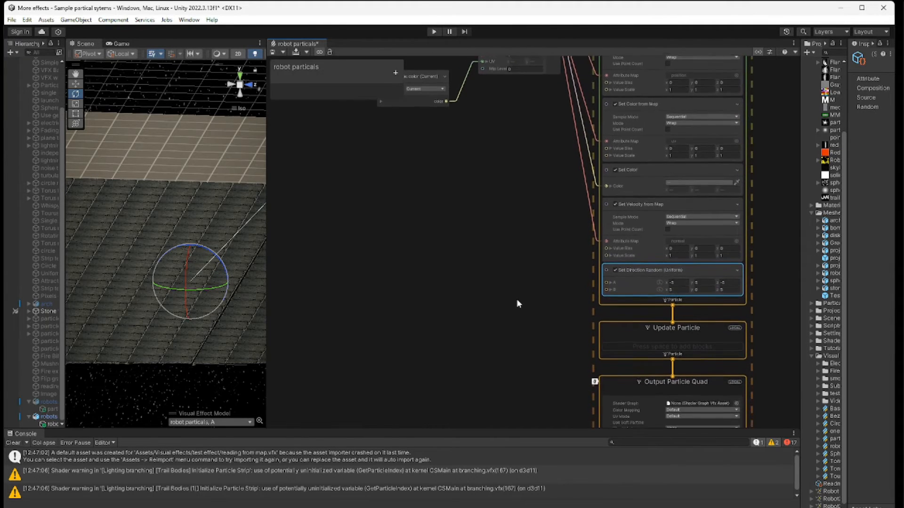
pyautogui.click(637, 327)
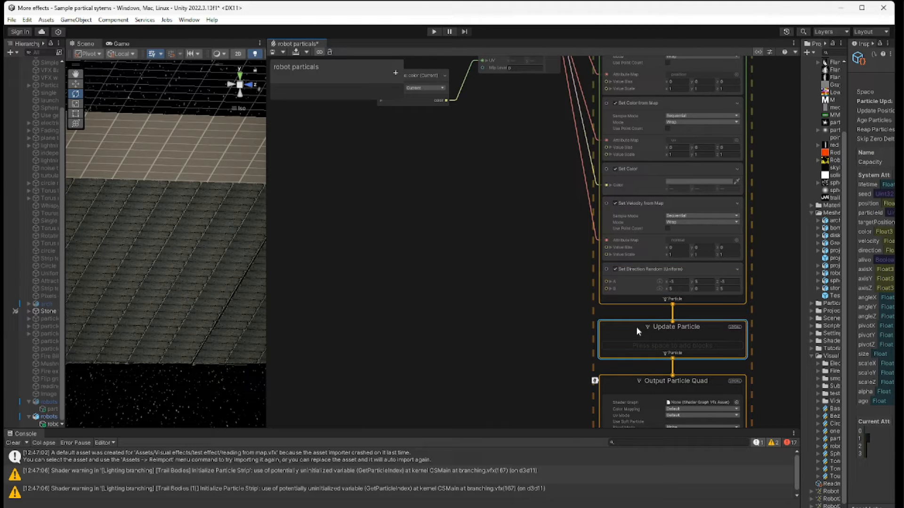
pyautogui.press('space')
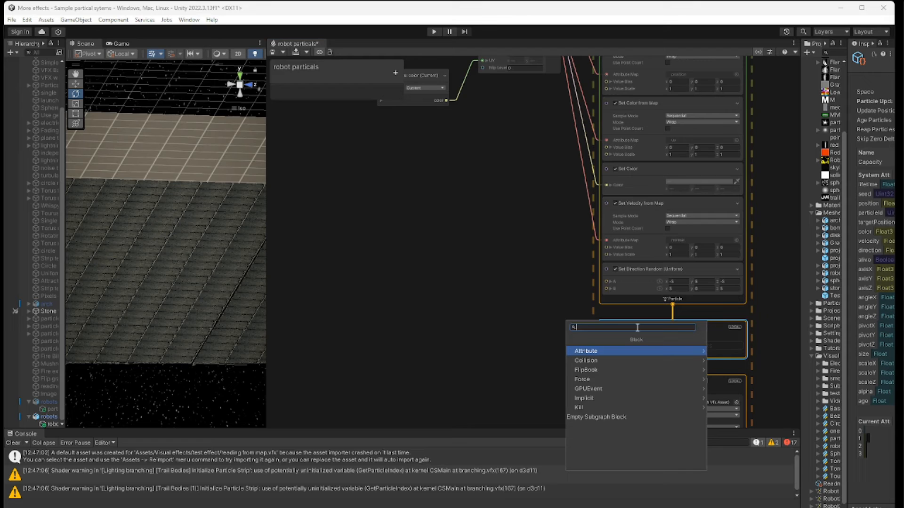
pyautogui.write('set po')
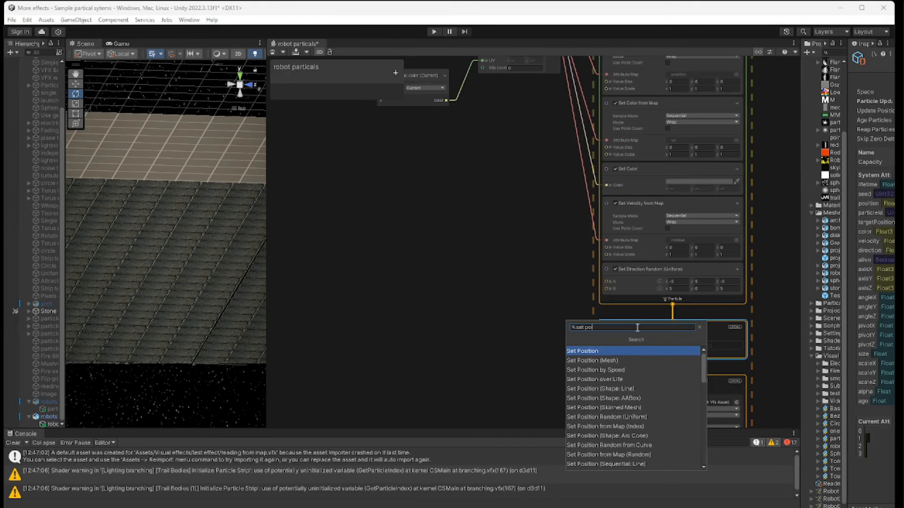
pyautogui.press('Return')
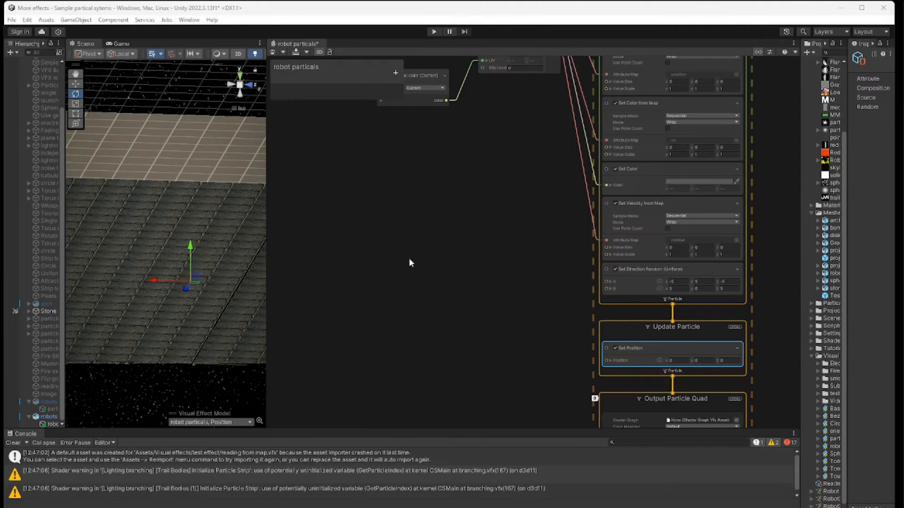
# Create a Get Attribute: targetPosition node and link its output to the Position input of Set Position in Update Particle.
pyautogui.rightClick(480, 310)
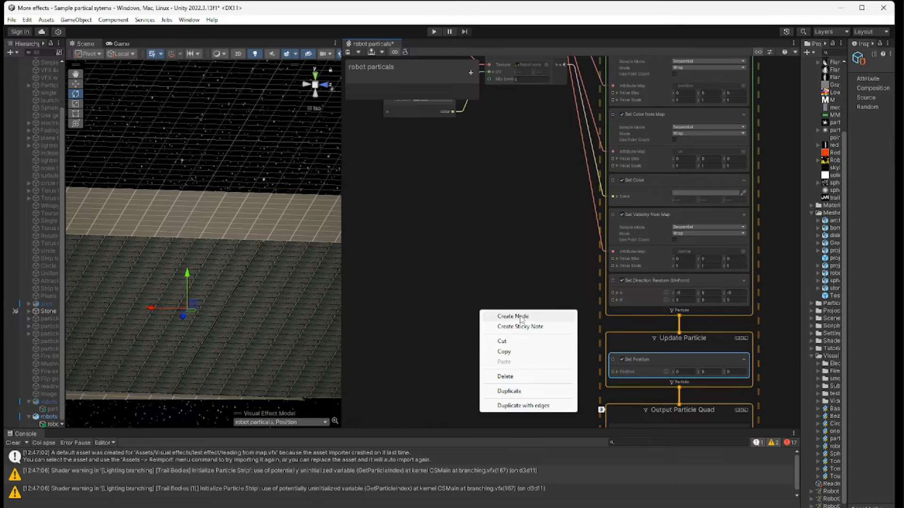
pyautogui.click(519, 317)
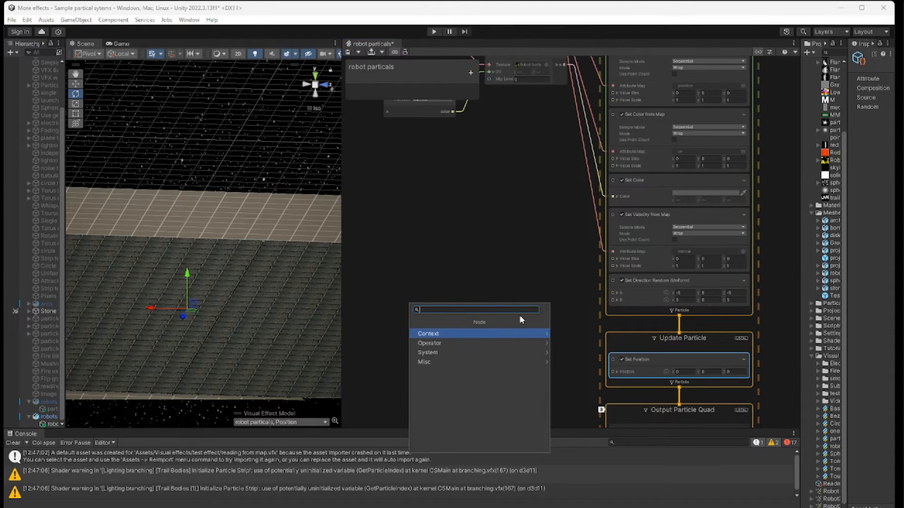
pyautogui.write('get tar')
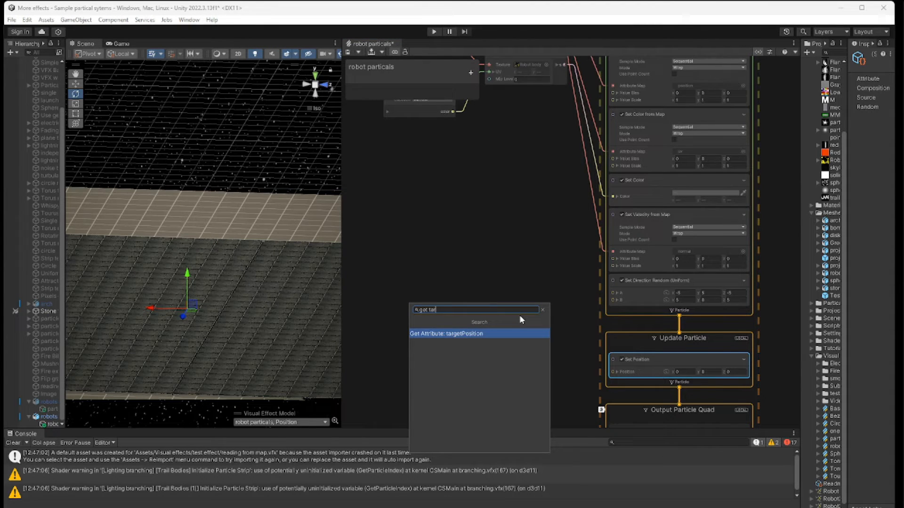
pyautogui.click(484, 332)
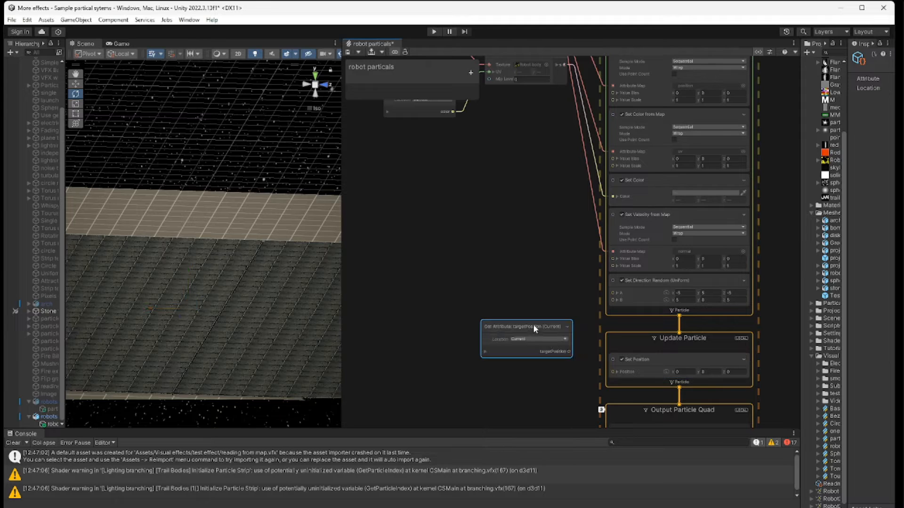
pyautogui.moveTo(535, 328); pyautogui.dragTo(613, 371)
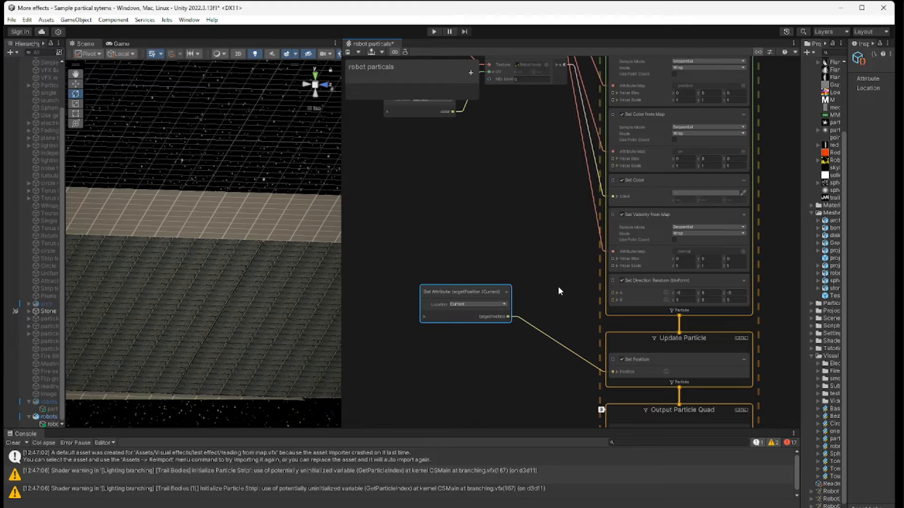
# Copy the Value Scale of 0.3088461 from Set Position from Map into X, Y and Z of Set Target Position from Map.
pyautogui.moveTo(558, 265); pyautogui.dragTo(501, 322, button='middle')
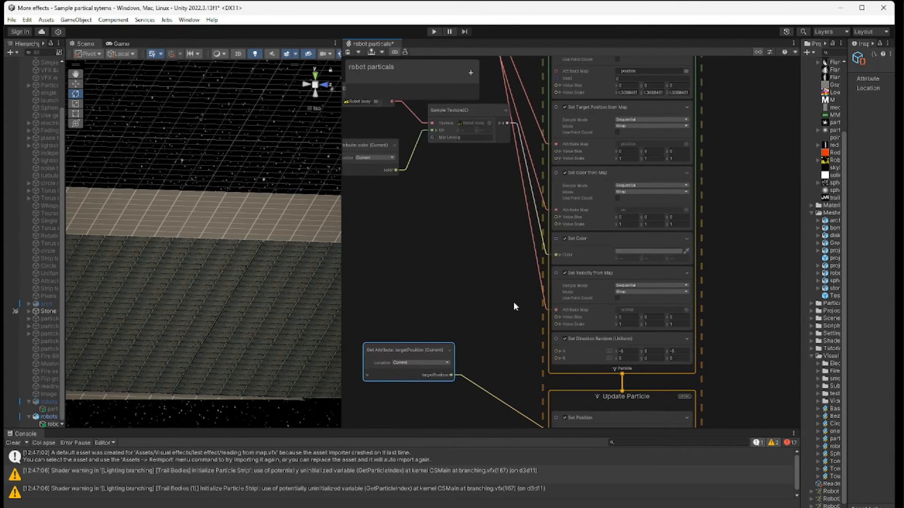
pyautogui.click(628, 93)
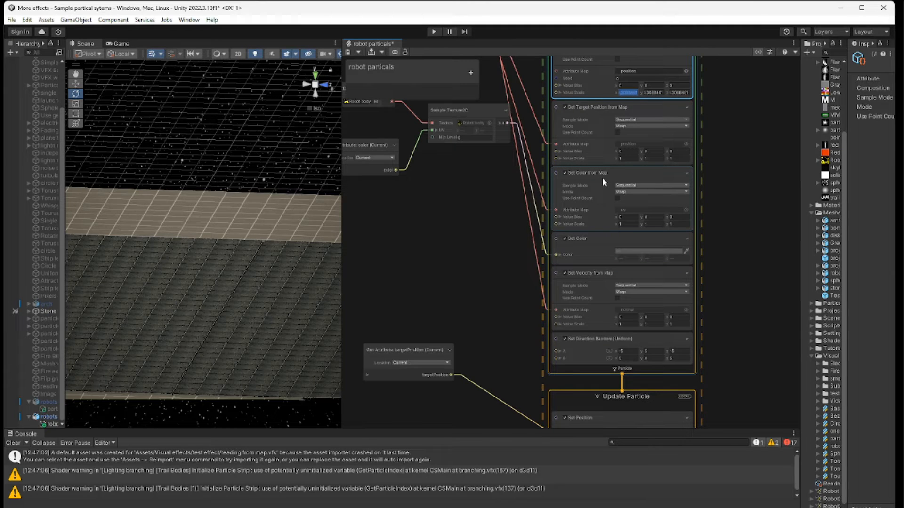
pyautogui.click(628, 157)
pyautogui.write('0.3088461')
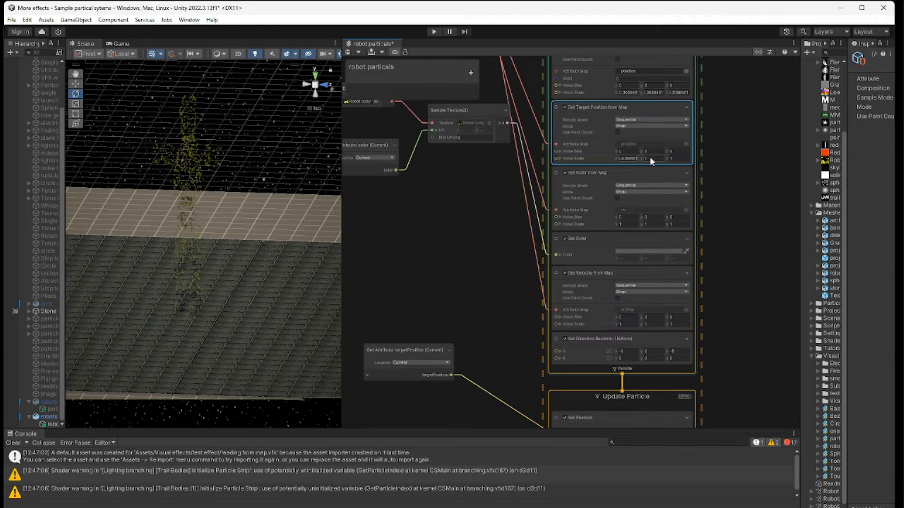
pyautogui.click(654, 158)
pyautogui.write('0.3088461')
pyautogui.write('0.3088461')
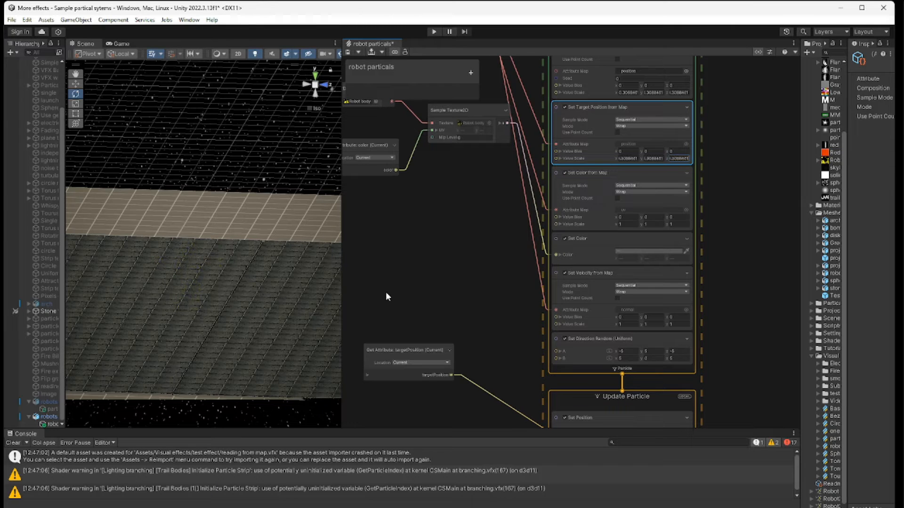
# Create a Get Attribute: direction node below the targetPosition node and link it to Set Position in Update Particle instead of targetPosition.
pyautogui.moveTo(445, 318); pyautogui.dragTo(483, 215, button='middle')
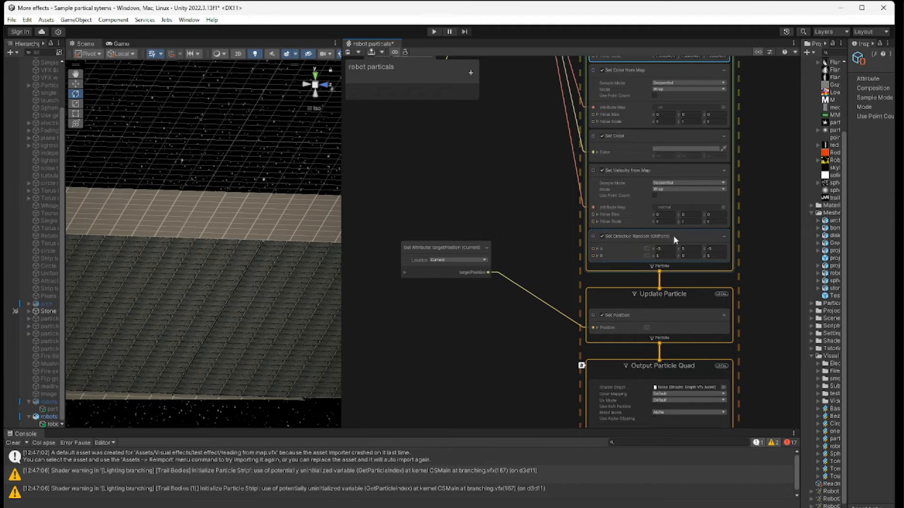
pyautogui.rightClick(425, 327)
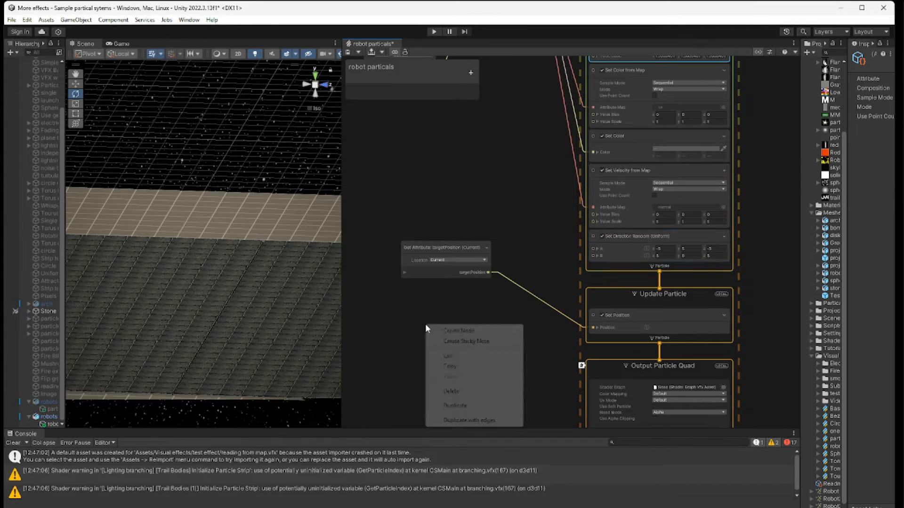
pyautogui.click(471, 330)
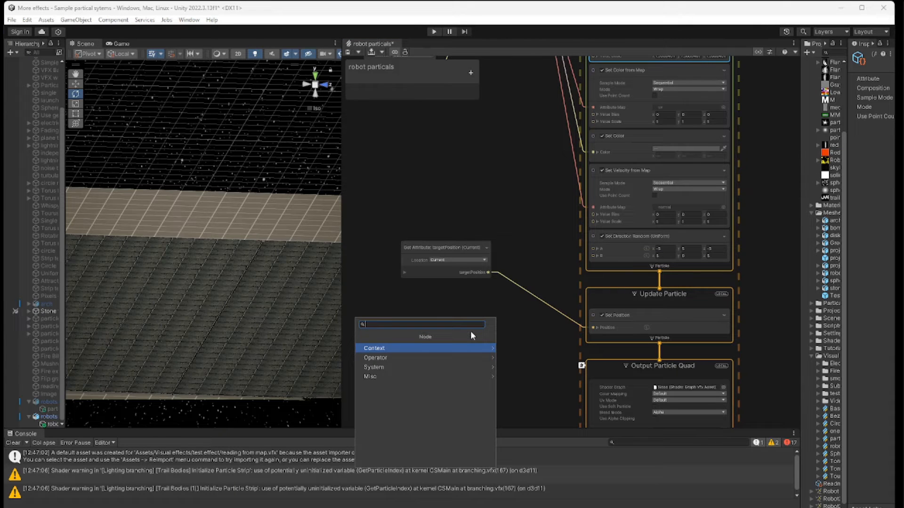
pyautogui.write('dire')
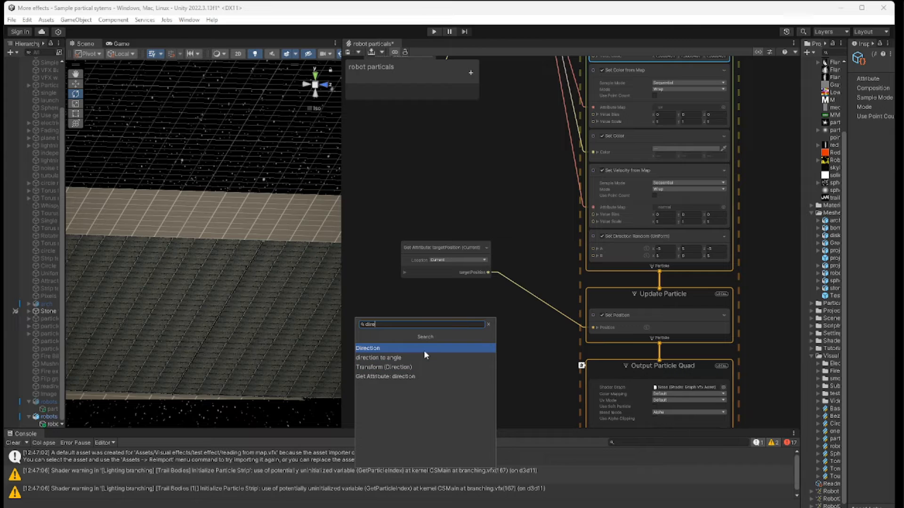
pyautogui.press('BackSpace')
pyautogui.press('BackSpace')
pyautogui.press('BackSpace')
pyautogui.press('BackSpace')
pyautogui.write('get')
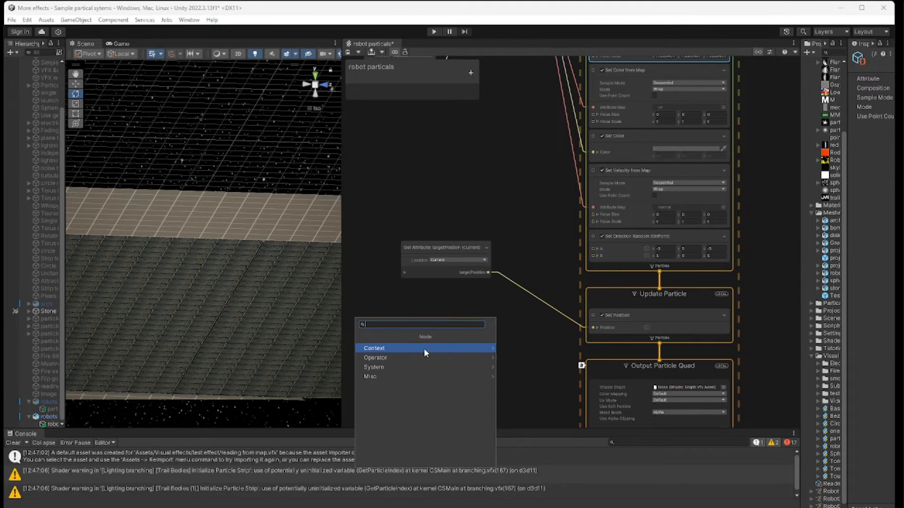
pyautogui.write(' dir')
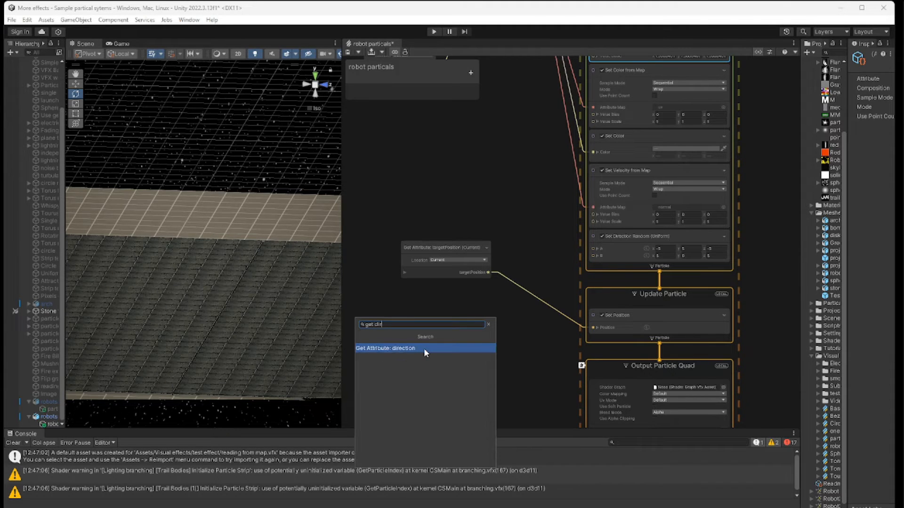
pyautogui.click(424, 349)
pyautogui.moveTo(464, 340); pyautogui.dragTo(435, 321)
pyautogui.moveTo(475, 347); pyautogui.dragTo(594, 328)
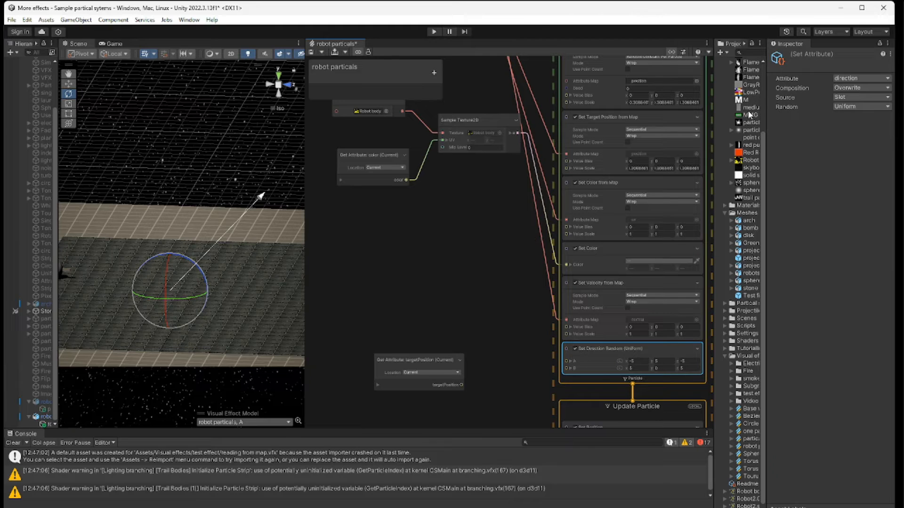
# Change the random mode of the Set Direction Random block in Initialize Particle to Per Component.
pyautogui.click(862, 107)
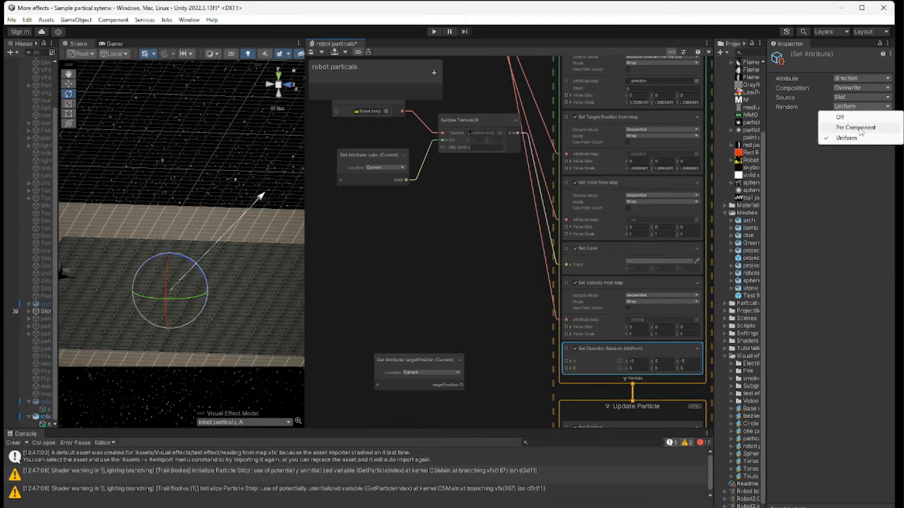
pyautogui.click(857, 126)
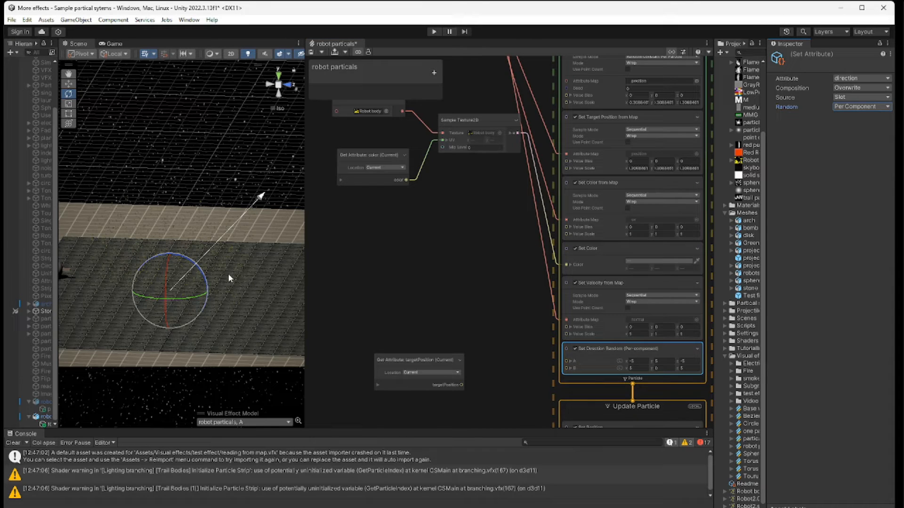
# Enlarge the scene view, select the robot particals object and play its effect to check where the particles appear.
pyautogui.moveTo(237, 284); pyautogui.dragTo(277, 296, button='middle')
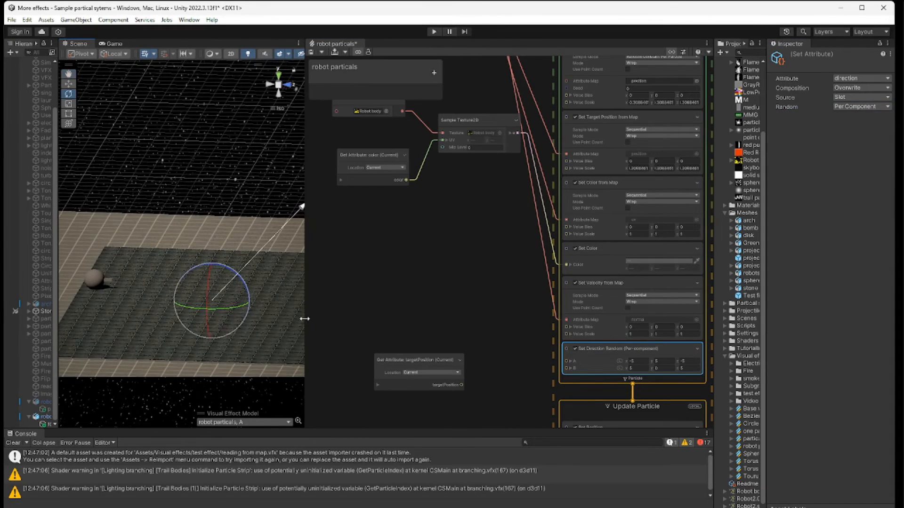
pyautogui.moveTo(305, 319); pyautogui.dragTo(398, 316)
pyautogui.moveTo(294, 322)
pyautogui.mouseDown(button='middle')
pyautogui.moveTo(297, 307)
pyautogui.moveTo(289, 307)
pyautogui.mouseUp(button='middle')
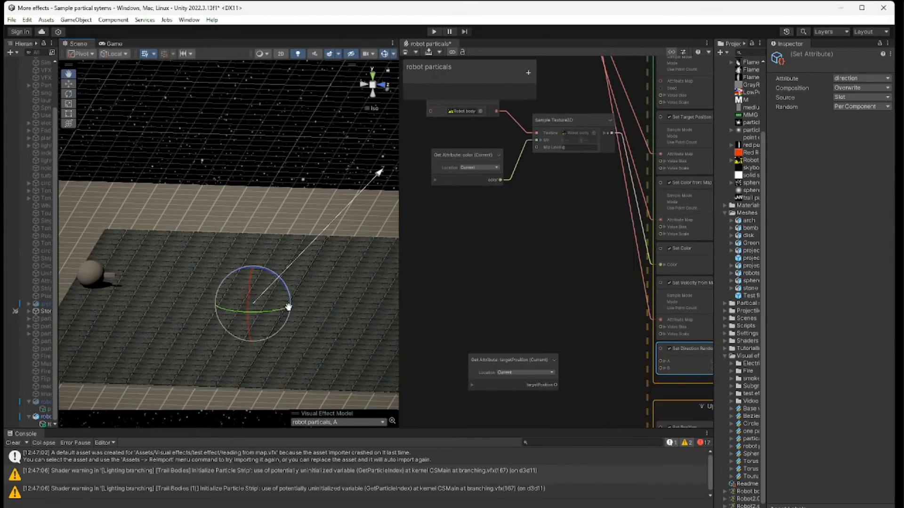
pyautogui.moveTo(57, 414); pyautogui.dragTo(76, 414)
pyautogui.click(53, 424)
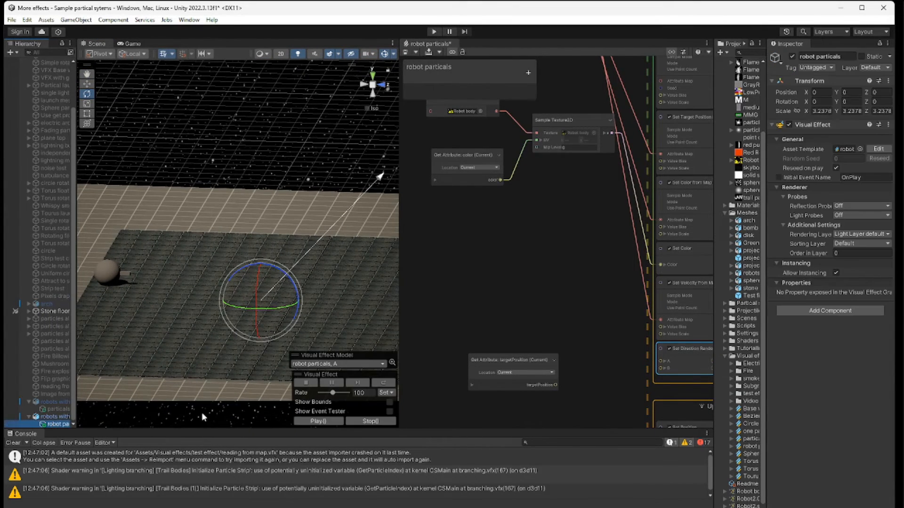
pyautogui.click(319, 421)
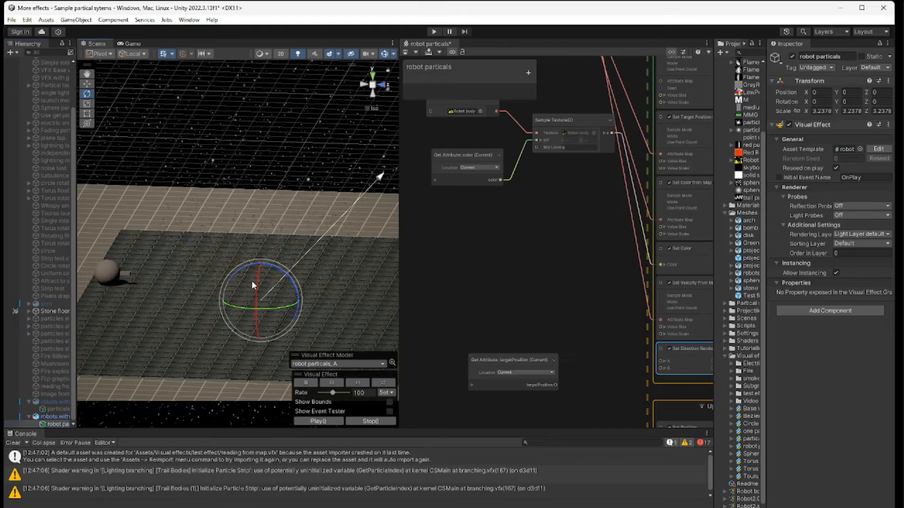
pyautogui.moveTo(252, 280)
pyautogui.mouseDown(button='middle')
pyautogui.moveTo(248, 312)
pyautogui.moveTo(258, 281)
pyautogui.mouseUp(button='middle')
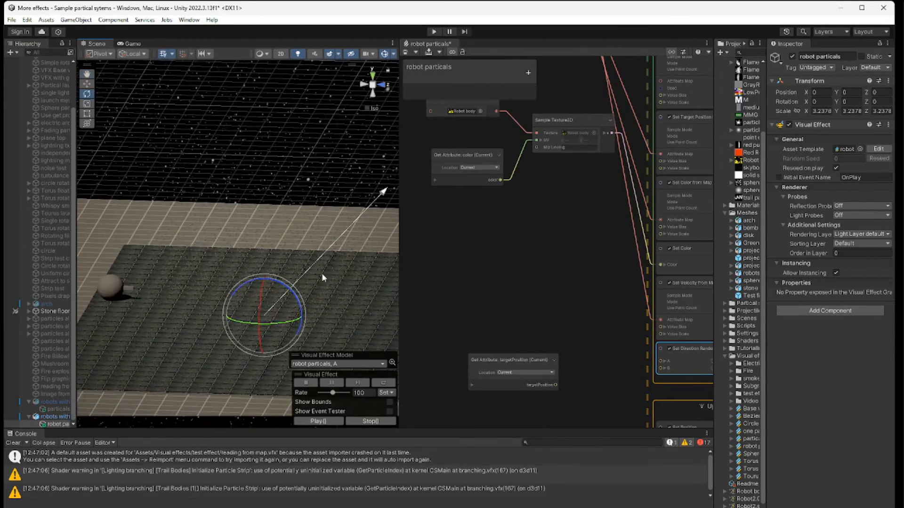
pyautogui.keyDown('alt'); pyautogui.moveTo(321, 273); pyautogui.dragTo(317, 292); pyautogui.keyUp('alt')
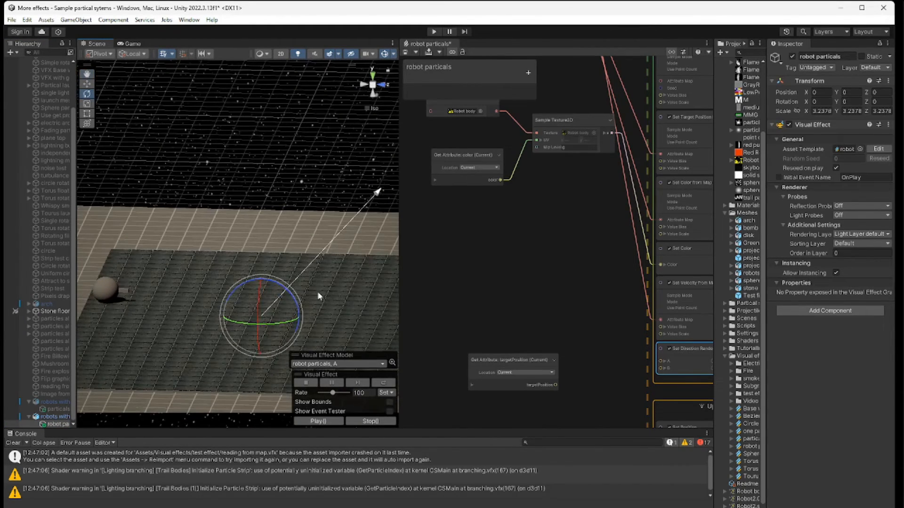
pyautogui.click(329, 421)
pyautogui.moveTo(560, 318); pyautogui.dragTo(540, 228, button='middle')
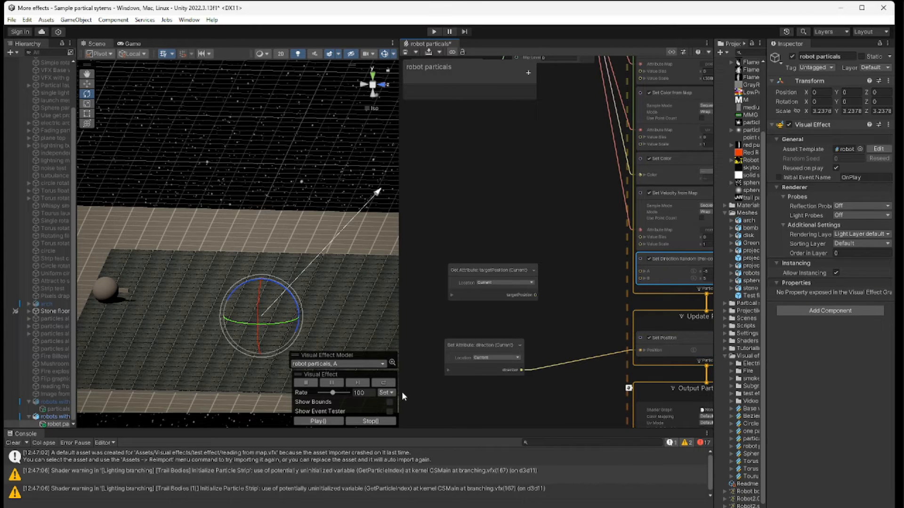
# Move the targetPosition and direction nodes away from the Update Particle context and delete the link between direction and Set Position.
pyautogui.moveTo(400, 393); pyautogui.dragTo(291, 392)
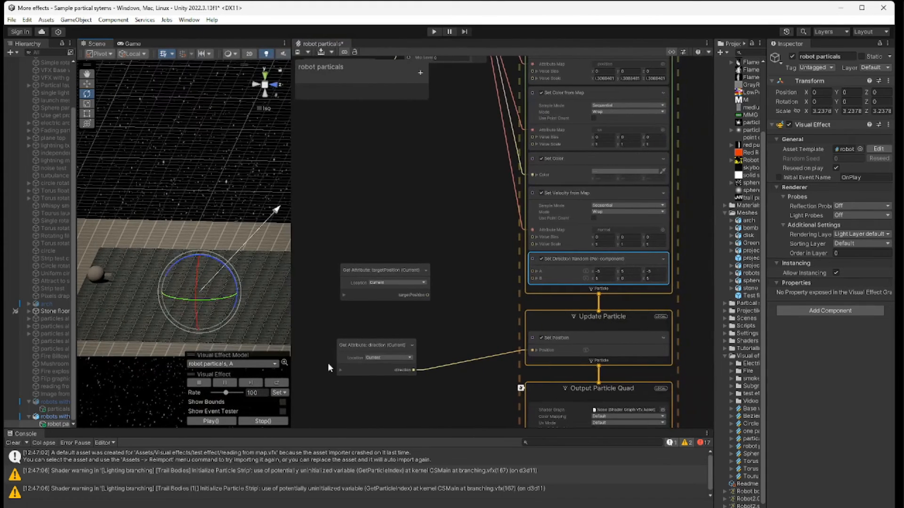
pyautogui.moveTo(375, 269); pyautogui.dragTo(349, 249)
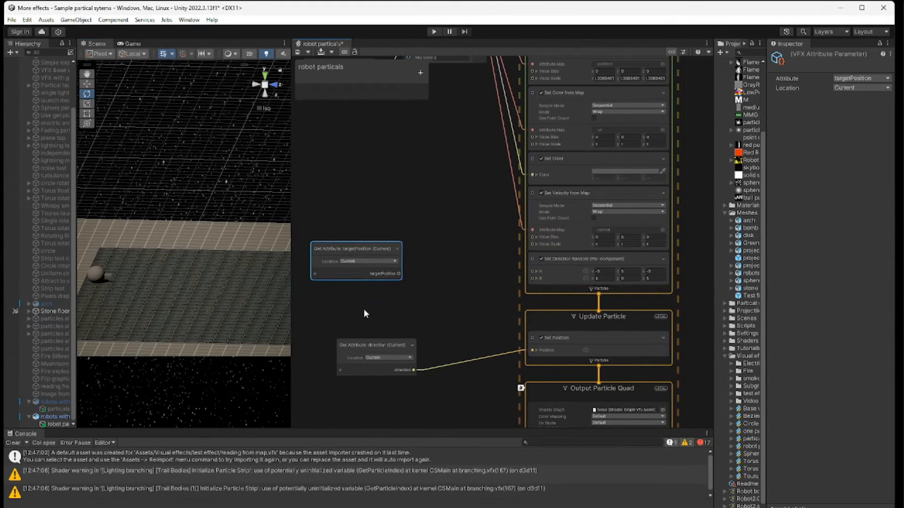
pyautogui.moveTo(368, 346); pyautogui.dragTo(345, 318)
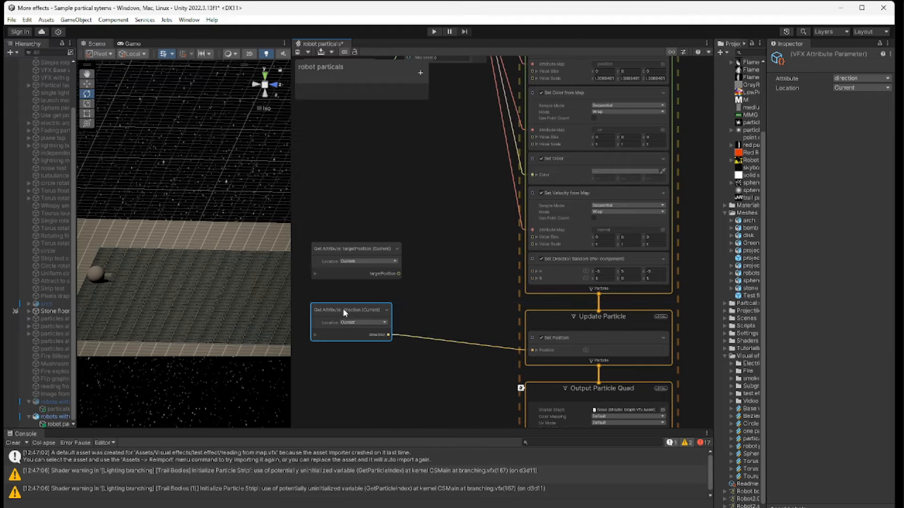
pyautogui.moveTo(343, 275)
pyautogui.click(417, 338)
pyautogui.press('Delete')
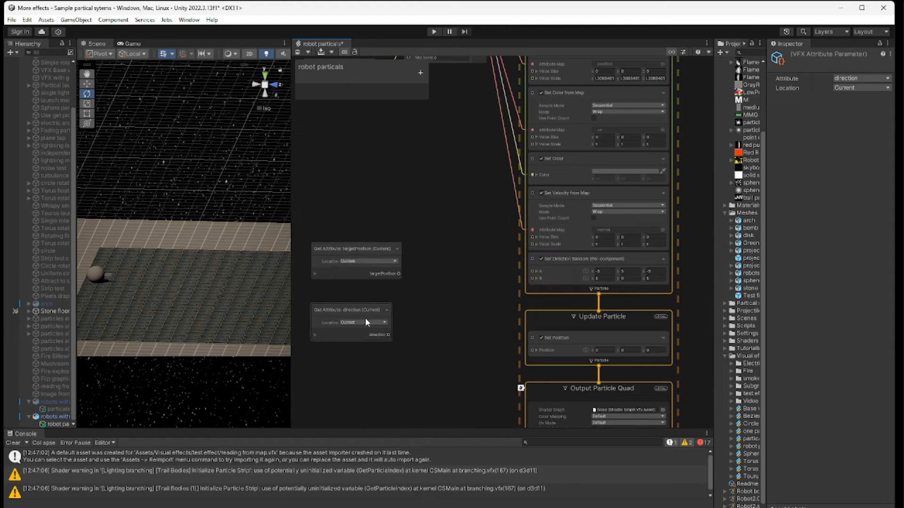
# Swap the order of the two Get Attribute nodes so that direction sits above targetPosition.
pyautogui.moveTo(356, 309); pyautogui.dragTo(358, 183)
pyautogui.moveTo(354, 249); pyautogui.dragTo(341, 325)
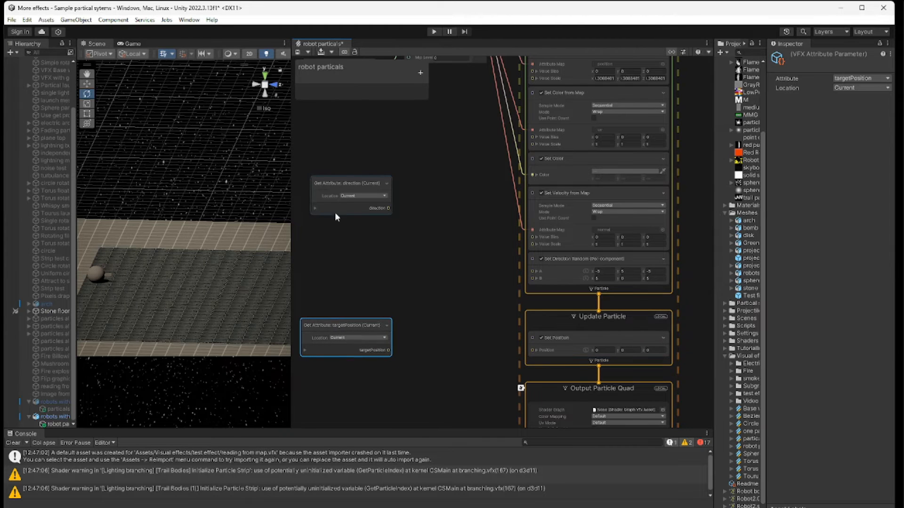
pyautogui.moveTo(335, 181); pyautogui.dragTo(352, 259)
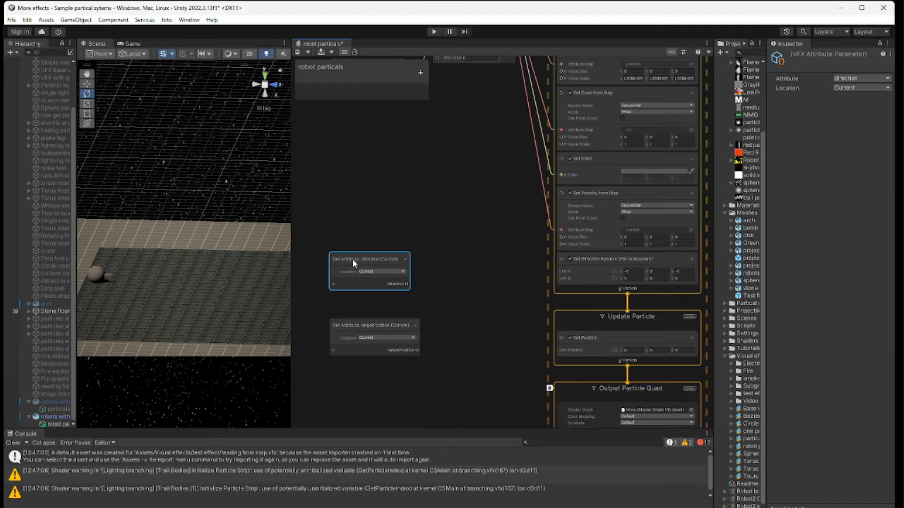
# Create a Lerp node between the Get Attribute nodes and Update Particle, and space the two attribute nodes to make room for links.
pyautogui.rightClick(463, 290)
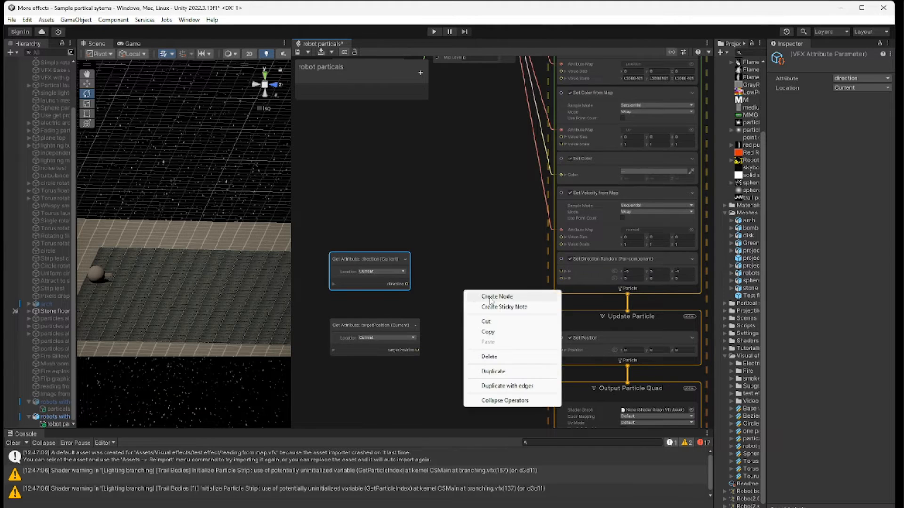
pyautogui.click(489, 297)
pyautogui.write('lerp')
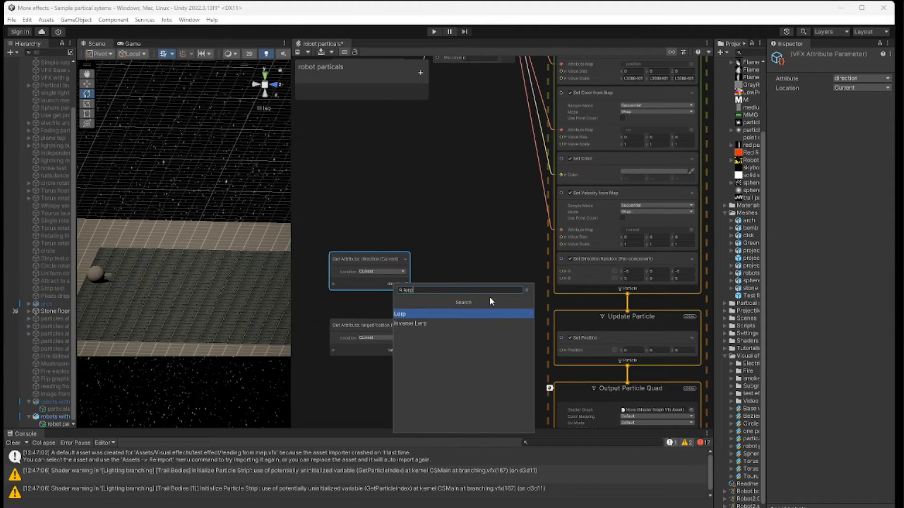
pyautogui.press('Return')
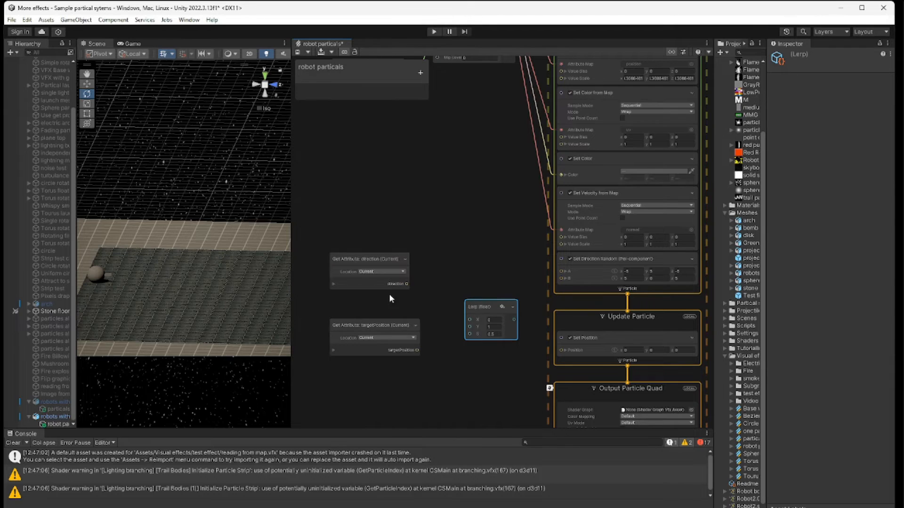
pyautogui.moveTo(366, 330); pyautogui.dragTo(351, 324)
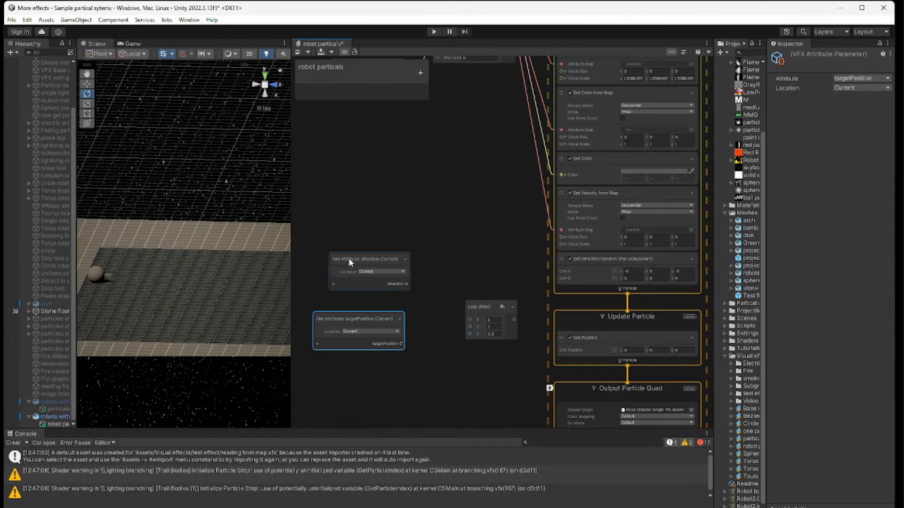
pyautogui.moveTo(348, 259)
pyautogui.mouseDown()
pyautogui.moveTo(332, 256)
pyautogui.moveTo(361, 253)
pyautogui.mouseUp()
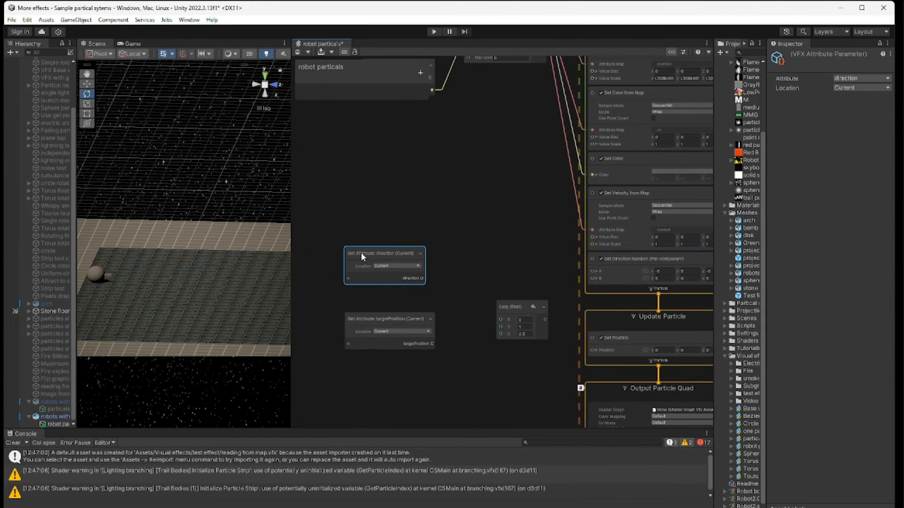
# Link direction to the Lerp's X input and targetPosition to its Y input, and shift the three nodes up together.
pyautogui.moveTo(422, 278); pyautogui.dragTo(500, 320)
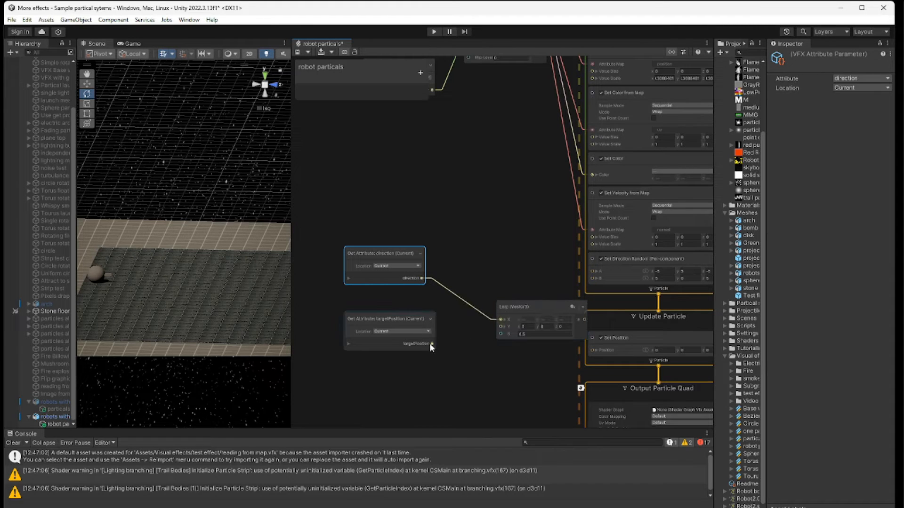
pyautogui.moveTo(432, 344); pyautogui.dragTo(496, 327)
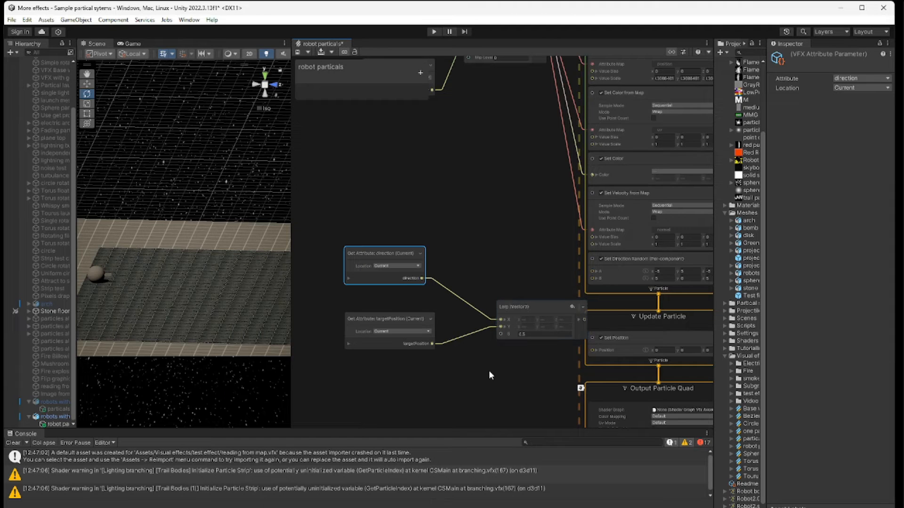
pyautogui.moveTo(344, 378); pyautogui.dragTo(512, 242)
pyautogui.moveTo(525, 311); pyautogui.dragTo(483, 292)
pyautogui.moveTo(463, 348); pyautogui.dragTo(504, 325, button='middle')
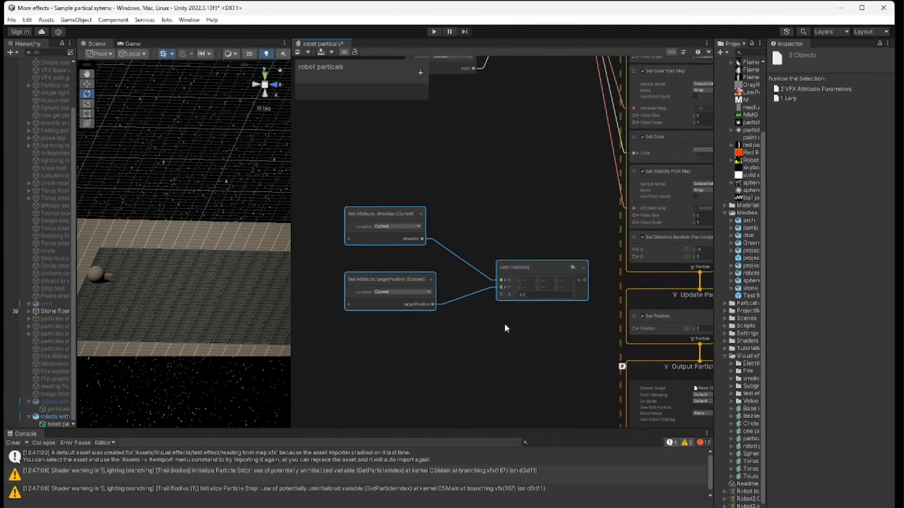
# Create a Sample Curve node and place it below the targetPosition node.
pyautogui.rightClick(423, 359)
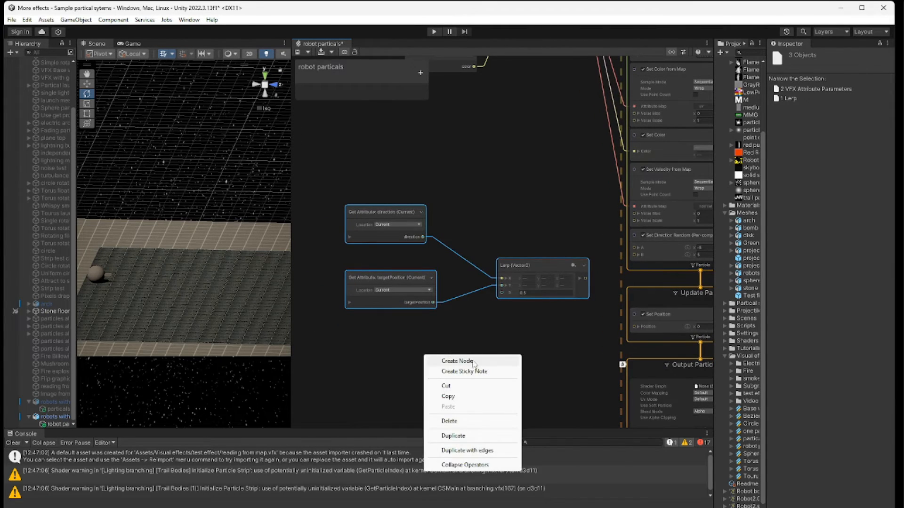
pyautogui.click(472, 360)
pyautogui.write('sap')
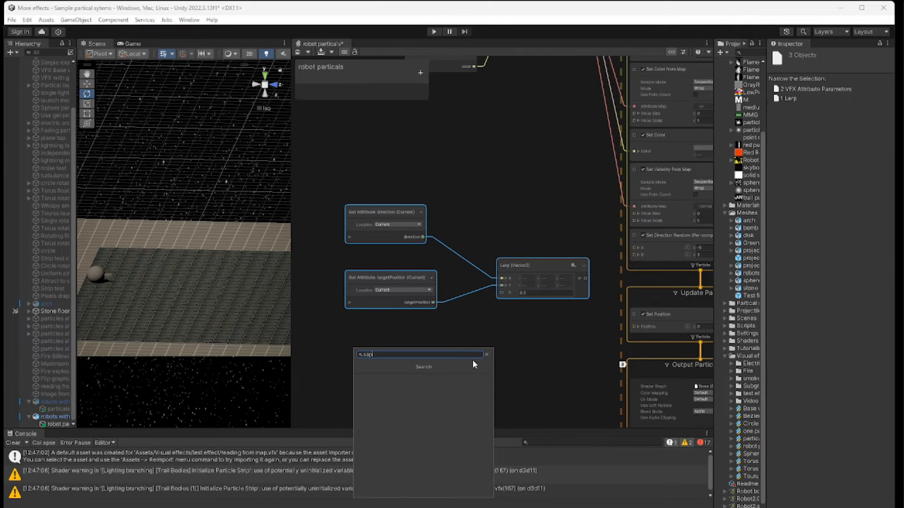
pyautogui.press('BackSpace')
pyautogui.write('m')
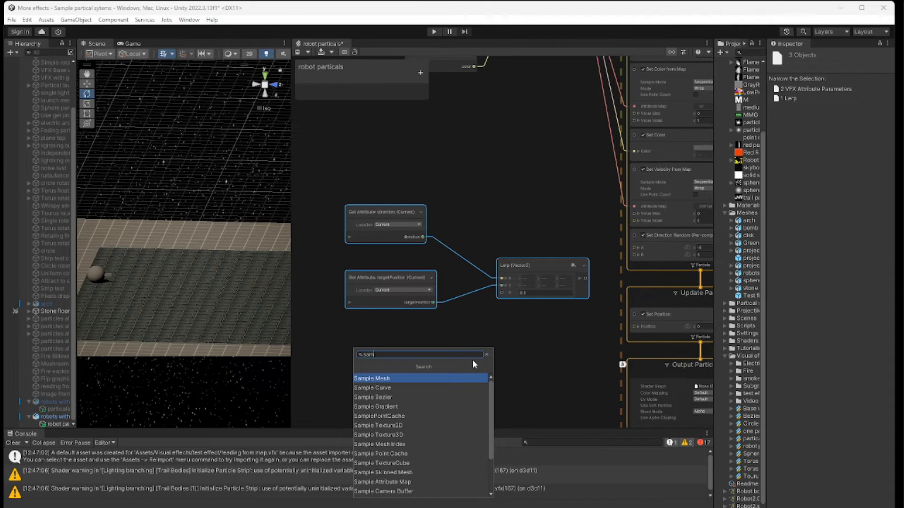
pyautogui.click(423, 388)
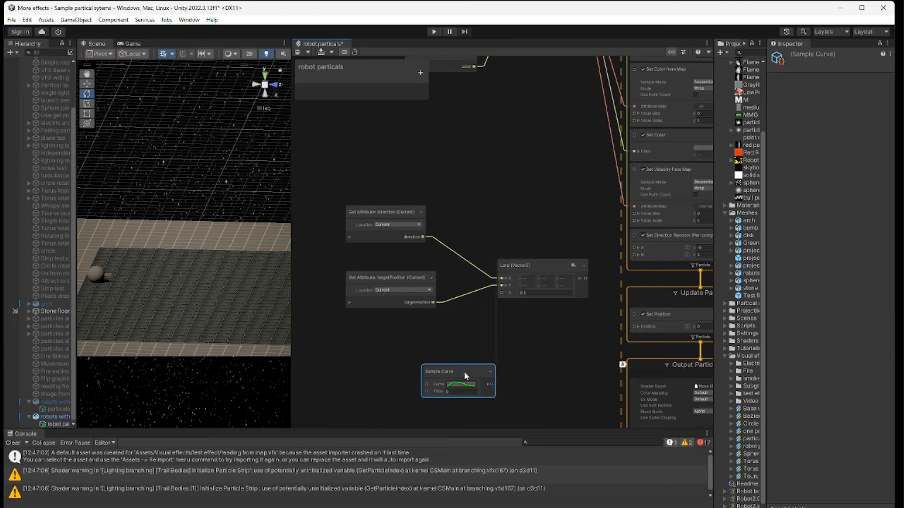
pyautogui.moveTo(464, 371); pyautogui.dragTo(443, 341)
# Add an Age Over Lifetime [0..1] node, linking it to Sample Curve's Time and the curve's output to the Lerp's S input.
pyautogui.rightClick(346, 364)
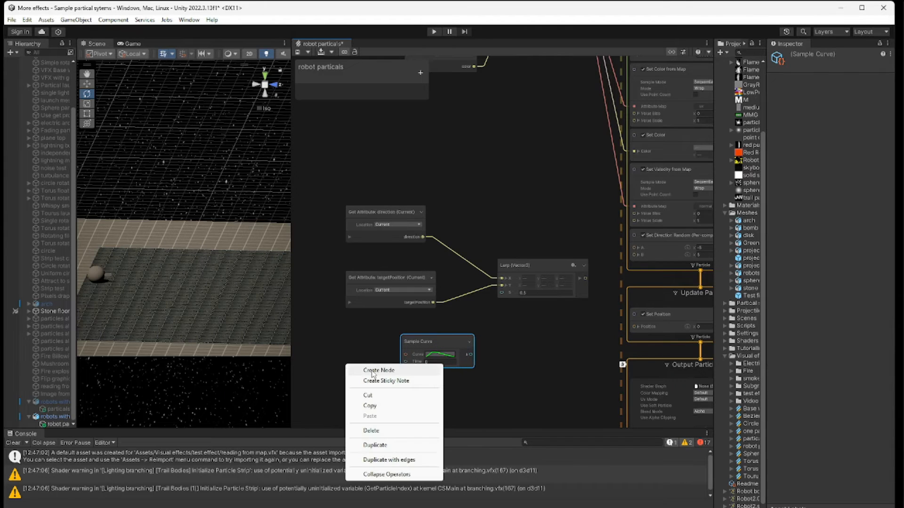
pyautogui.click(372, 372)
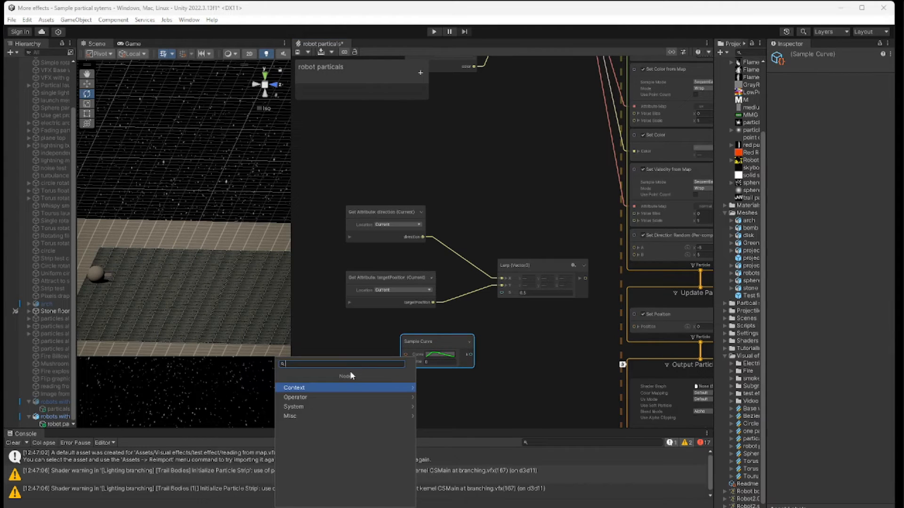
pyautogui.write('age')
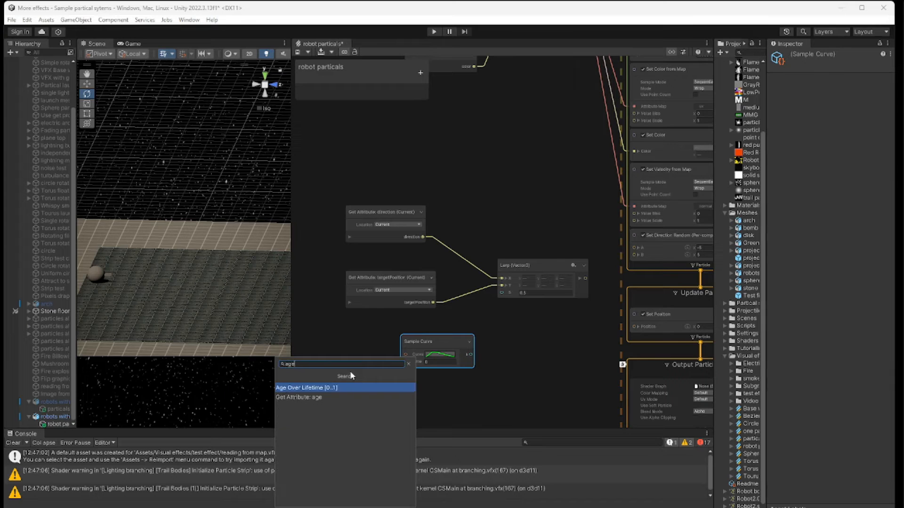
pyautogui.press('Return')
pyautogui.moveTo(366, 383)
pyautogui.mouseDown()
pyautogui.moveTo(329, 361)
pyautogui.moveTo(358, 369)
pyautogui.mouseUp()
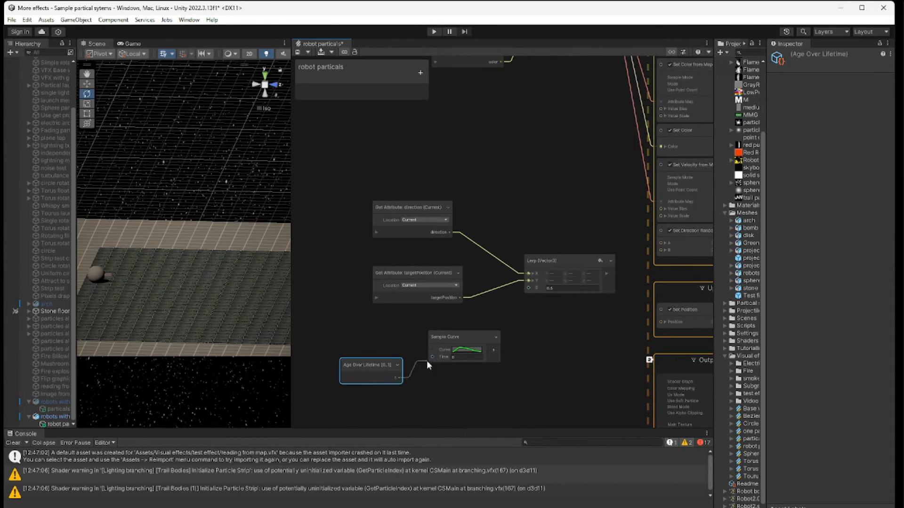
pyautogui.moveTo(427, 361); pyautogui.dragTo(430, 355)
pyautogui.moveTo(496, 349); pyautogui.dragTo(528, 287)
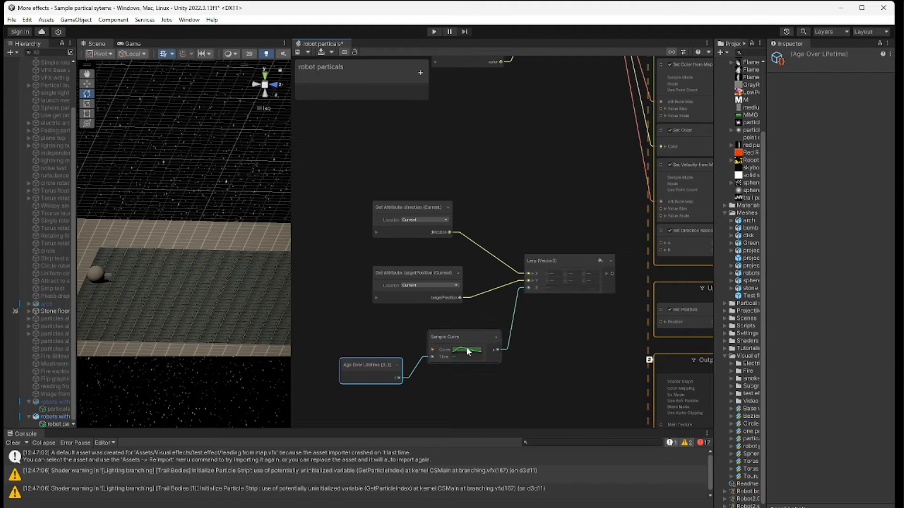
# Reshape the Sample Curve by raising its end key to about 1.0 and moving its middle key up to about 1.0, past the halfway point.
pyautogui.click(468, 351)
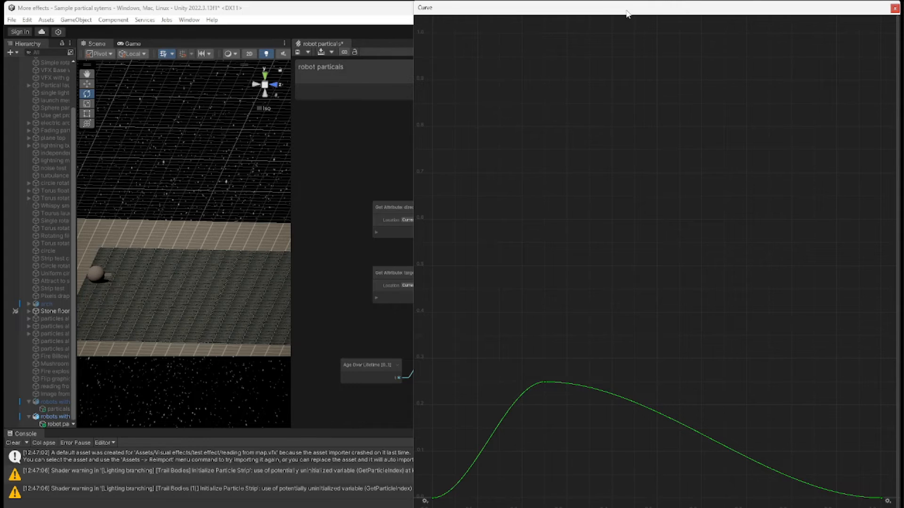
pyautogui.moveTo(629, 9); pyautogui.dragTo(513, 12)
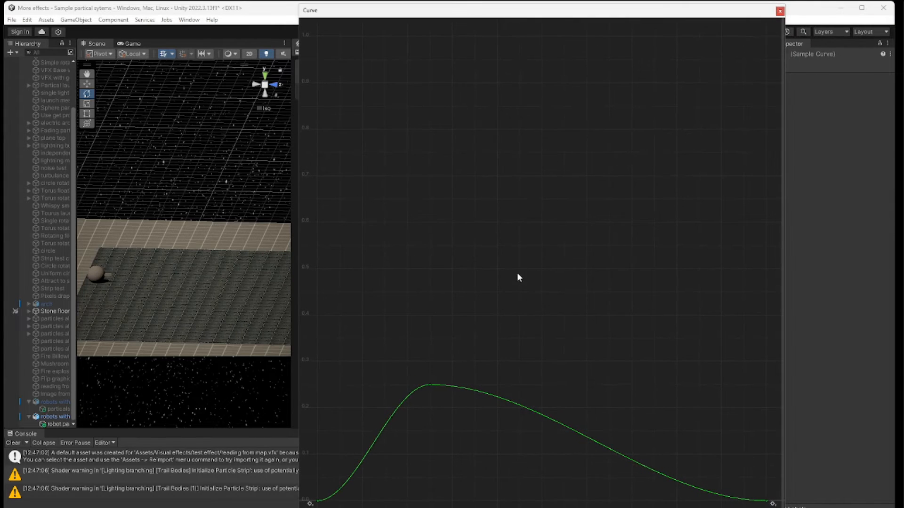
pyautogui.moveTo(770, 502); pyautogui.dragTo(763, 40)
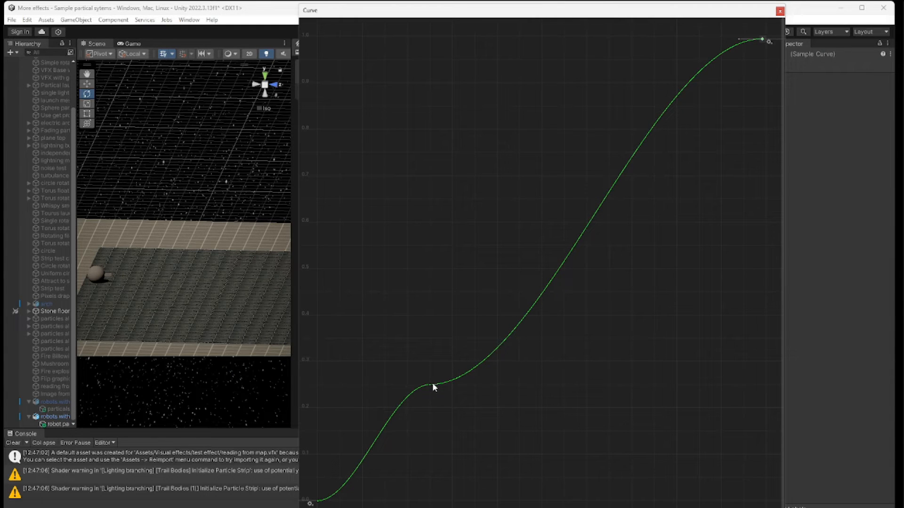
pyautogui.moveTo(430, 383); pyautogui.dragTo(581, 43)
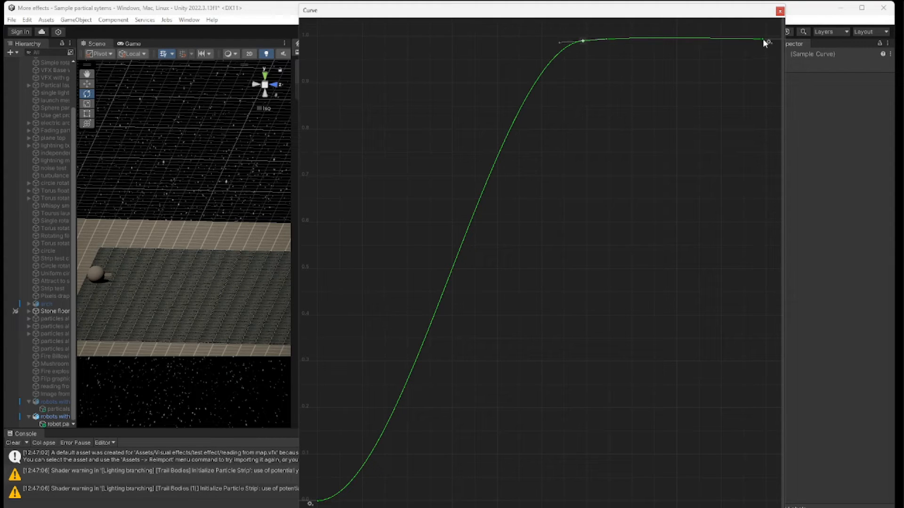
pyautogui.click(779, 11)
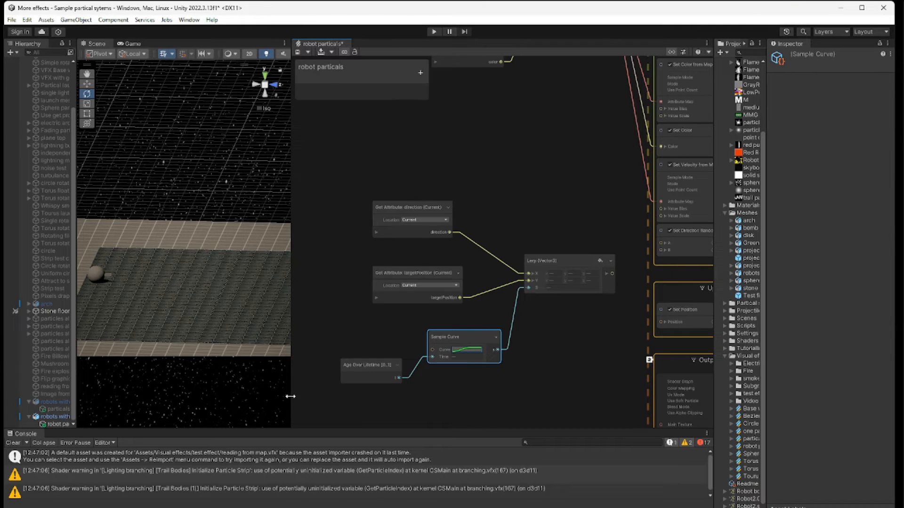
# Link the Lerp output to the Position input of Set Position in Update Particle.
pyautogui.moveTo(549, 356); pyautogui.dragTo(404, 352, button='middle')
pyautogui.moveTo(469, 271); pyautogui.dragTo(518, 317)
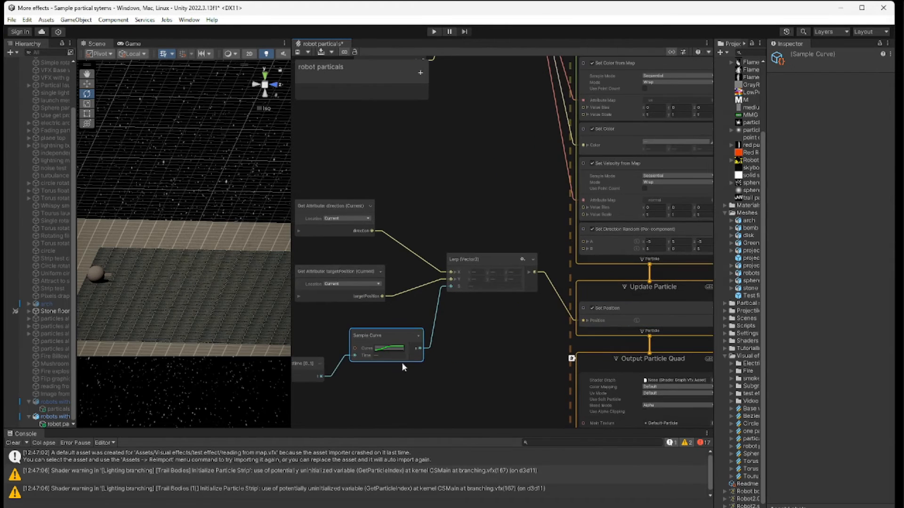
# Enlarge the scene view, select the robot particals object and play its effect repeatedly to examine how the particles form the robot.
pyautogui.moveTo(291, 351); pyautogui.dragTo(601, 350)
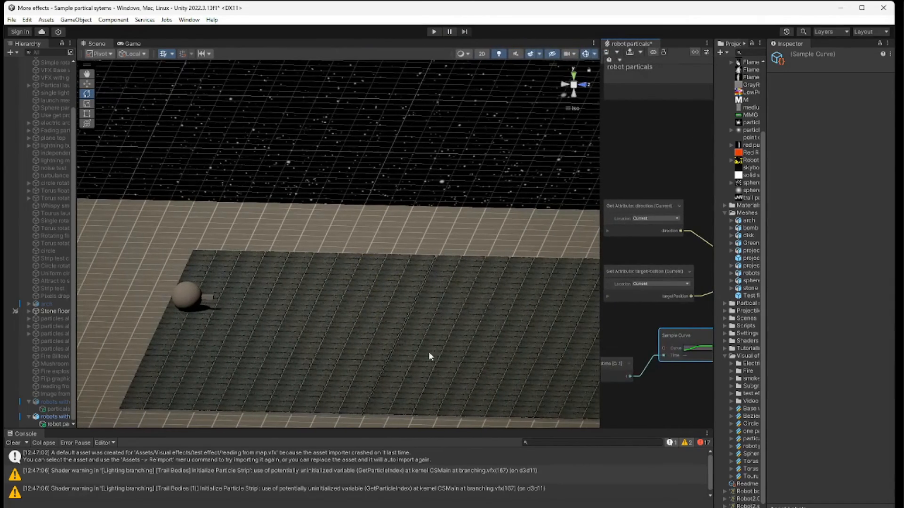
pyautogui.moveTo(76, 416); pyautogui.dragTo(100, 419)
pyautogui.click(76, 425)
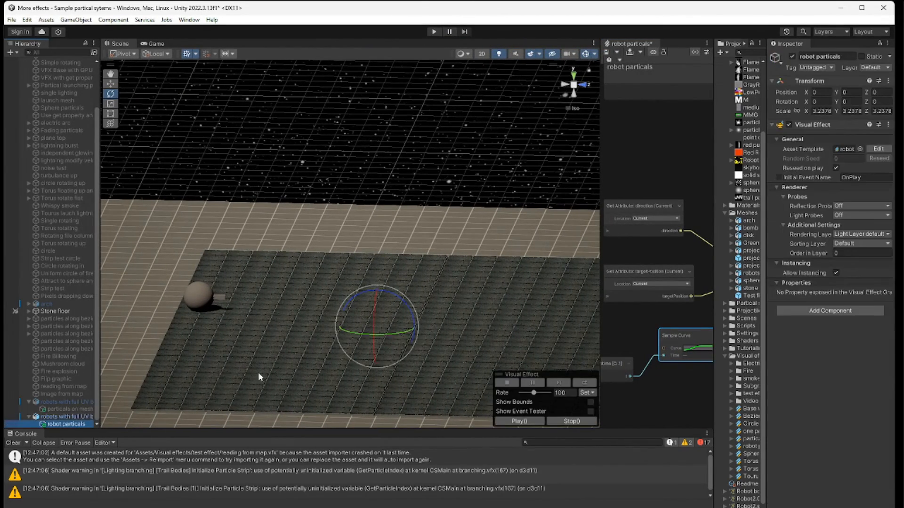
pyautogui.click(516, 422)
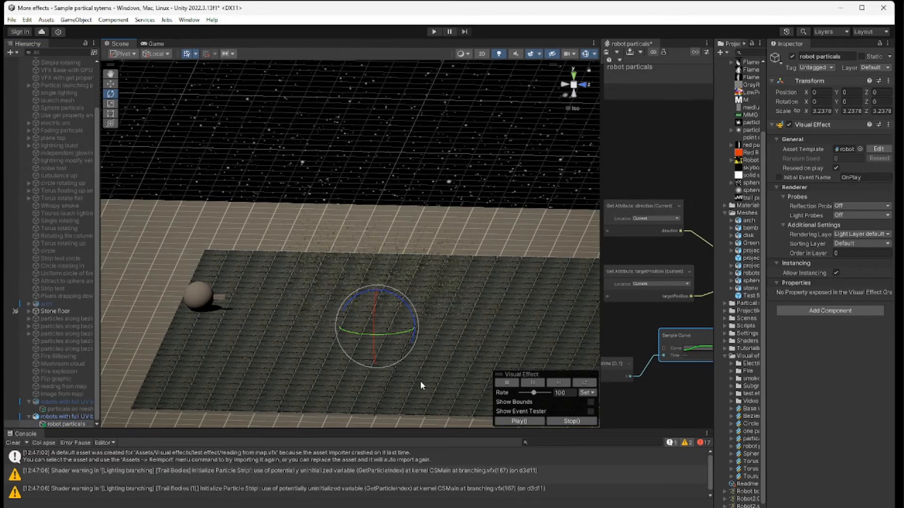
pyautogui.moveTo(420, 380); pyautogui.dragTo(416, 342, button='middle')
pyautogui.scroll(5, 416, 338)
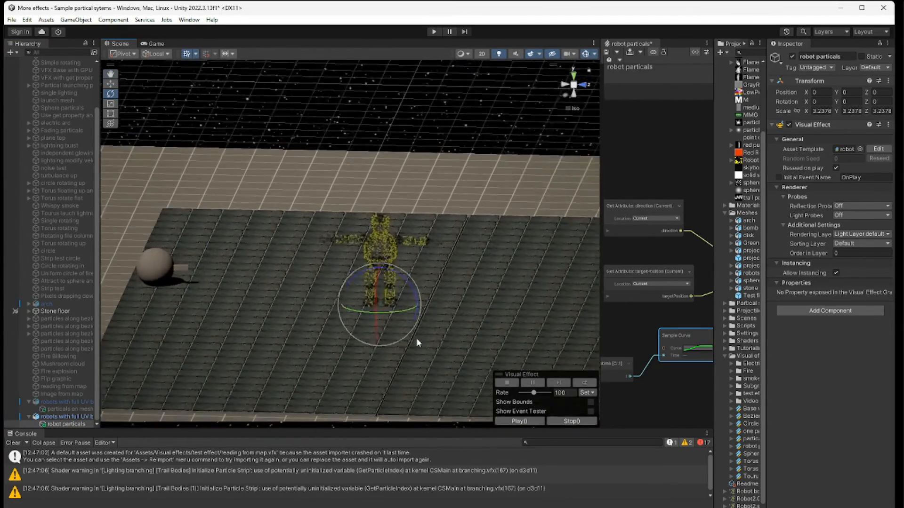
pyautogui.click(526, 420)
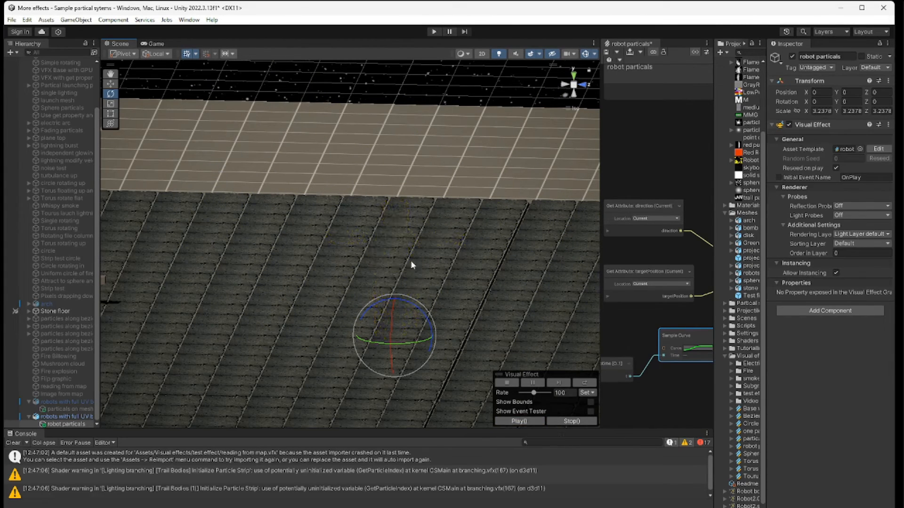
pyautogui.click(524, 422)
pyautogui.click(527, 420)
pyautogui.click(519, 421)
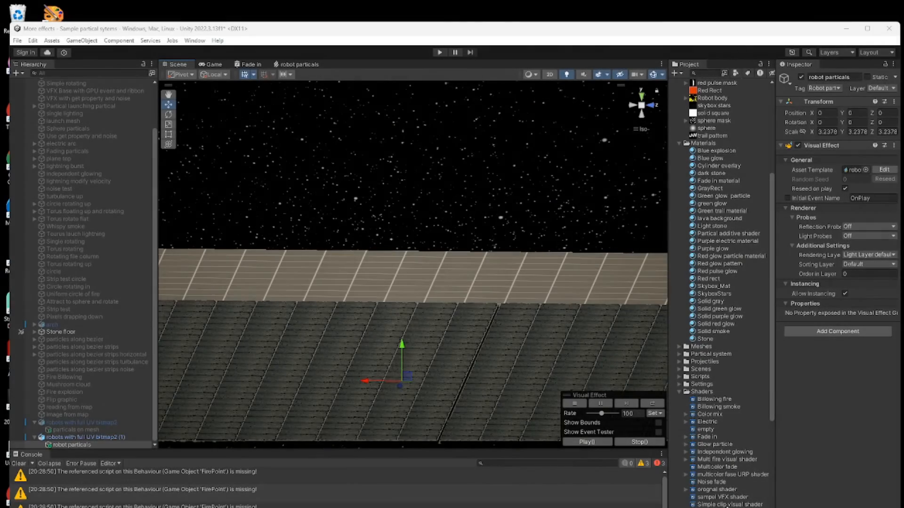
# Play the robot effect again, open the Fade in shader graph and inspect how noise detail feeds Simple Noise's Scale.
pyautogui.click(595, 444)
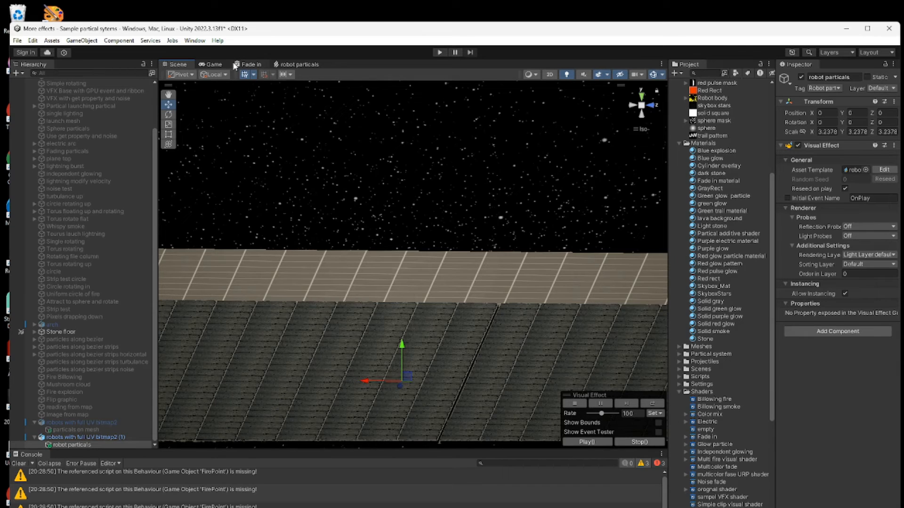
pyautogui.click(248, 64)
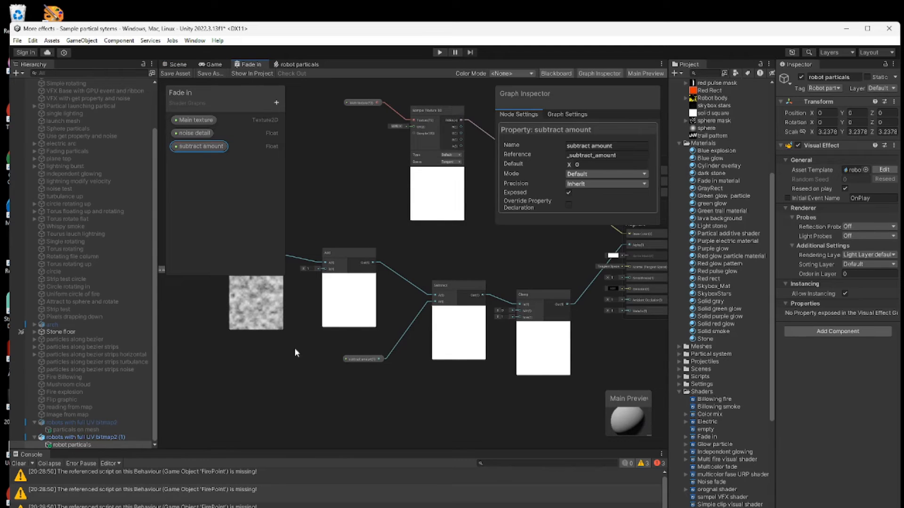
pyautogui.moveTo(207, 275); pyautogui.dragTo(207, 181)
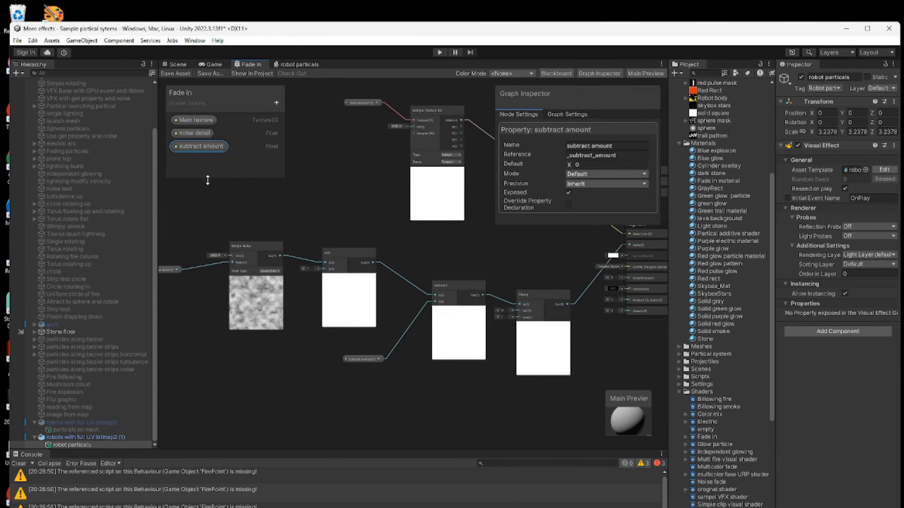
pyautogui.moveTo(195, 369); pyautogui.dragTo(233, 369, button='middle')
pyautogui.scroll(2, 202, 282)
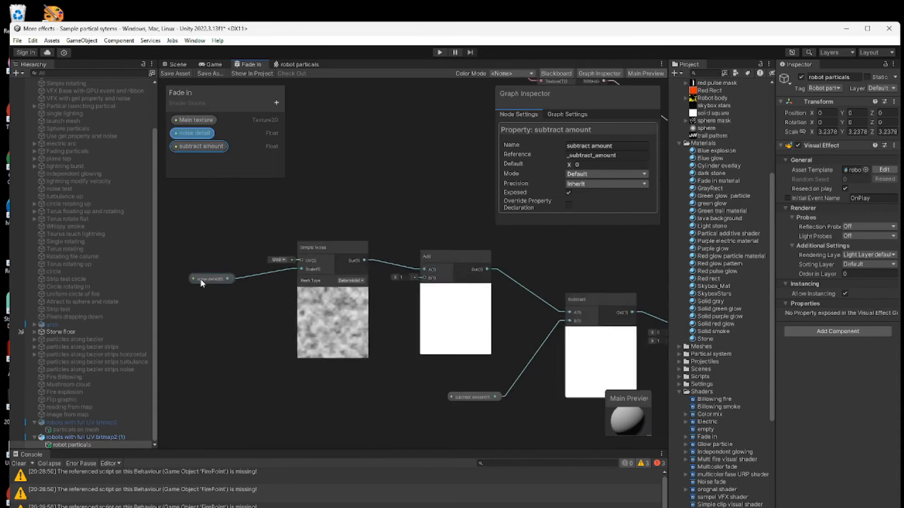
pyautogui.scroll(2, 202, 282)
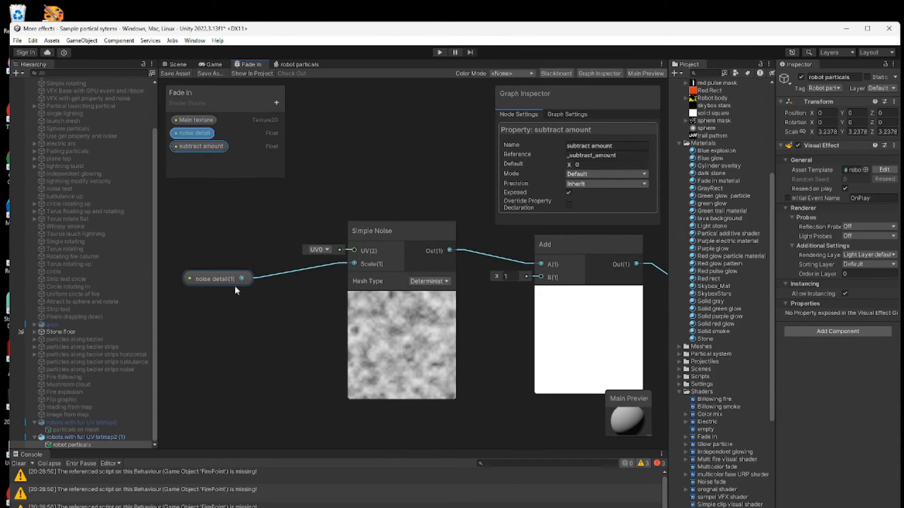
pyautogui.scroll(-3, 483, 419)
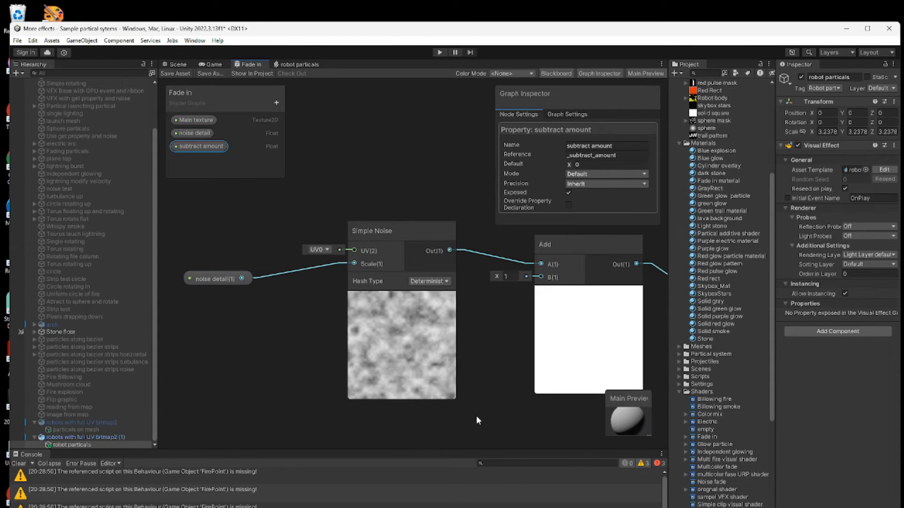
# Trace the Fade in shader through Add, Subtract with subtract amount, and Clamp to Alpha, and from Sample Texture 2D to Base Color.
pyautogui.moveTo(477, 411); pyautogui.dragTo(369, 338, button='middle')
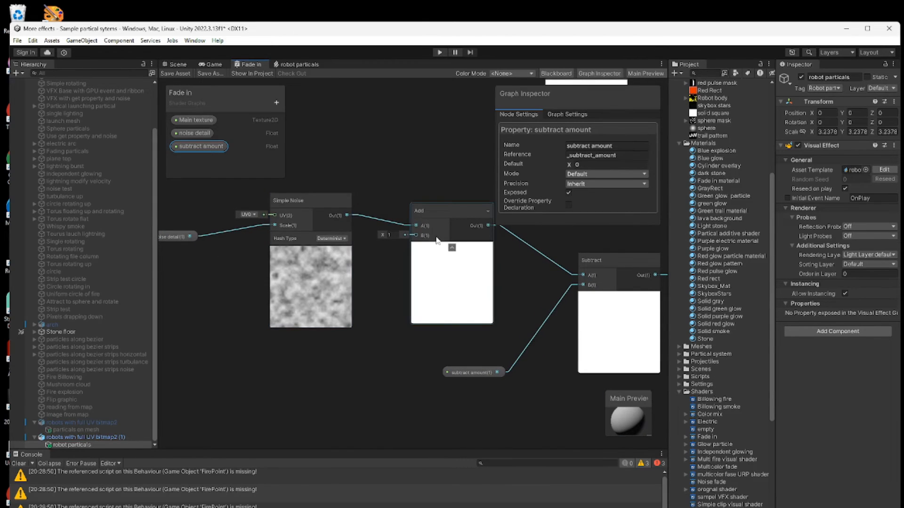
pyautogui.moveTo(394, 376); pyautogui.dragTo(305, 380, button='middle')
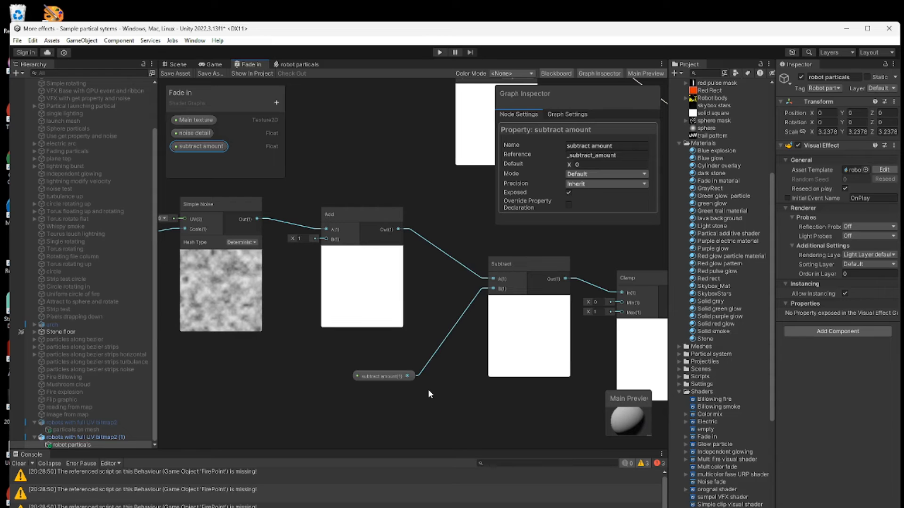
pyautogui.moveTo(473, 398); pyautogui.dragTo(387, 397, button='middle')
pyautogui.moveTo(572, 340); pyautogui.dragTo(431, 405, button='middle')
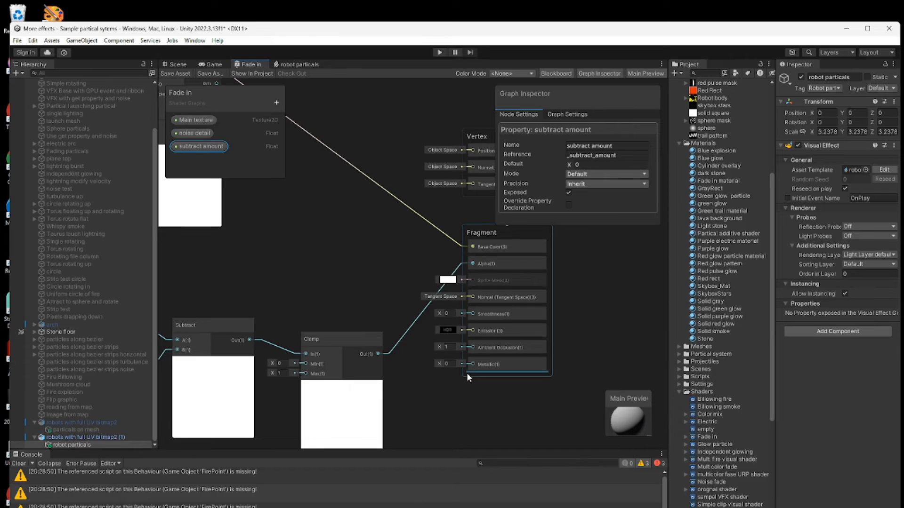
pyautogui.scroll(1, 467, 373)
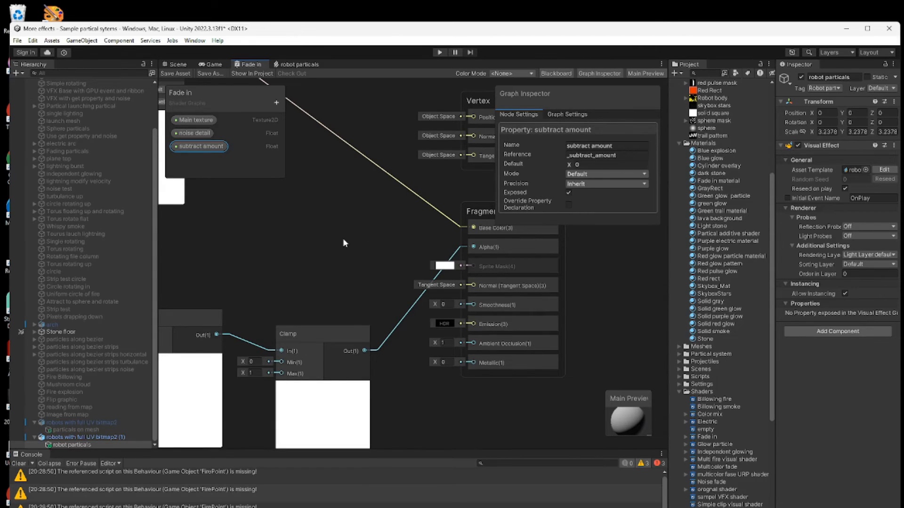
pyautogui.scroll(-1, 342, 238)
pyautogui.scroll(-1, 394, 284)
pyautogui.scroll(-2, 431, 292)
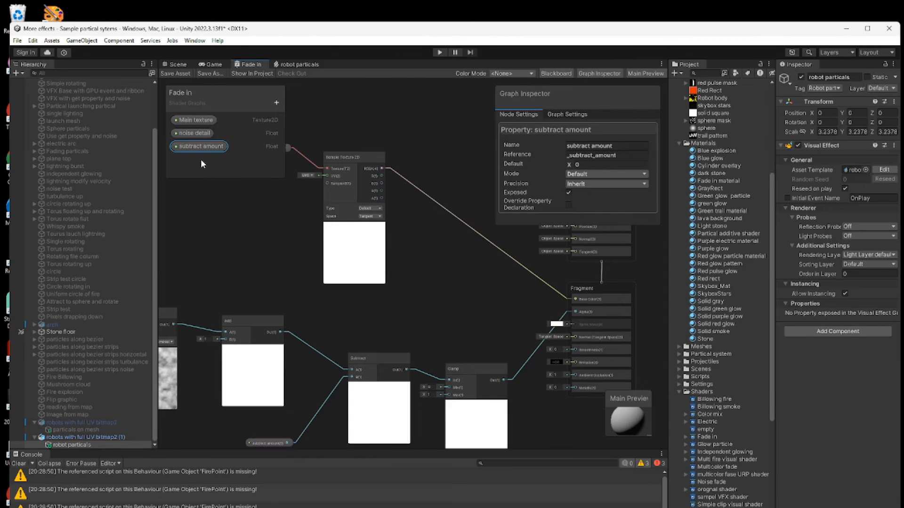
# Return to the robot particals graph and inspect the Sample Curve that drives Set Size over the particle lifetime.
pyautogui.click(301, 64)
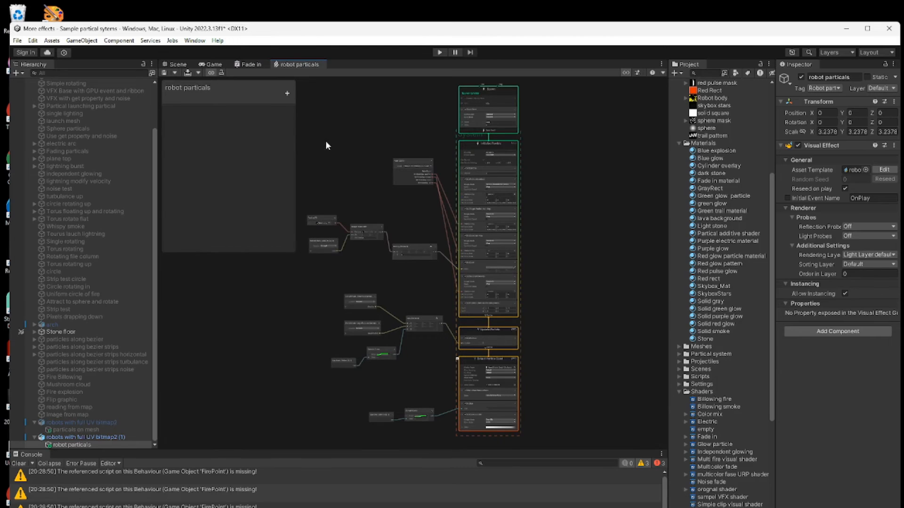
pyautogui.scroll(8, 416, 399)
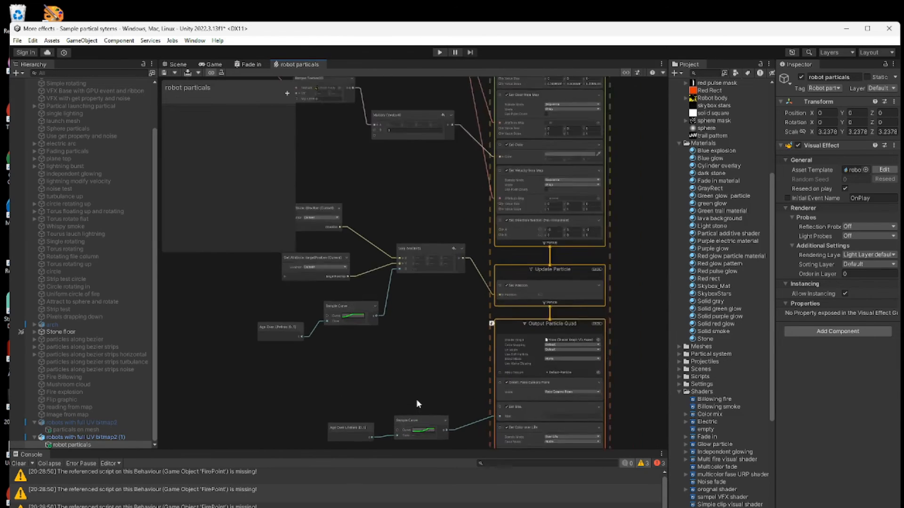
pyautogui.moveTo(454, 374); pyautogui.dragTo(448, 320, button='middle')
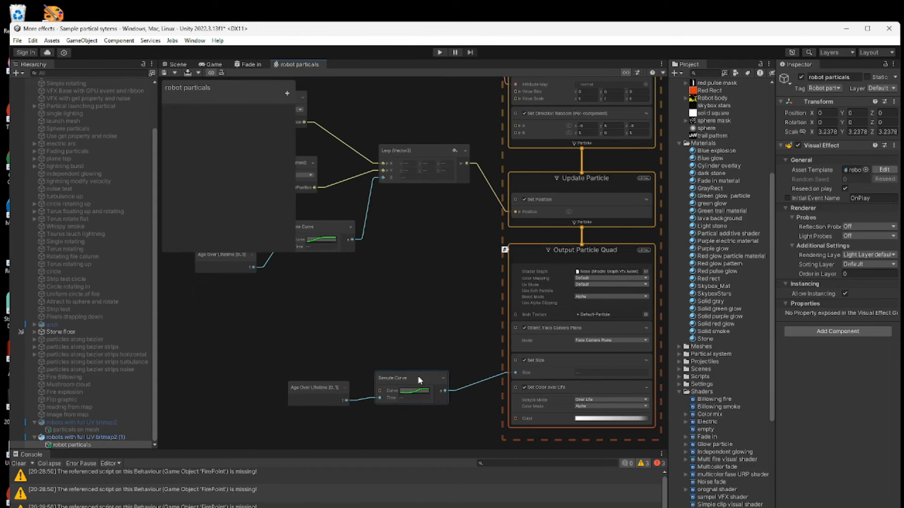
pyautogui.click(414, 390)
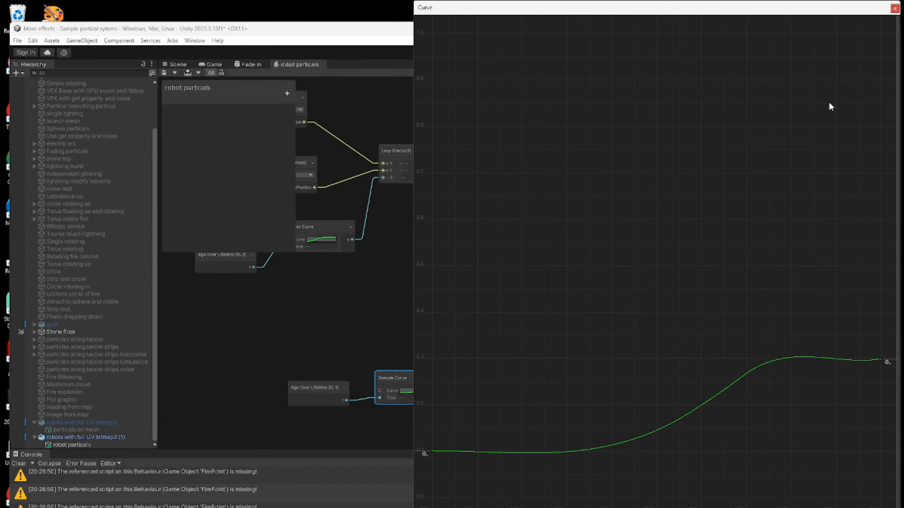
pyautogui.click(894, 9)
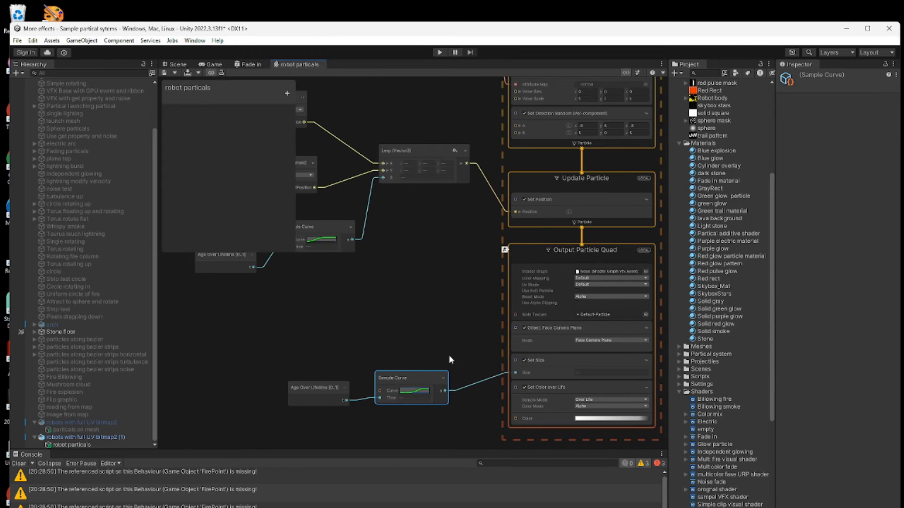
pyautogui.moveTo(362, 329); pyautogui.dragTo(410, 336, button='middle')
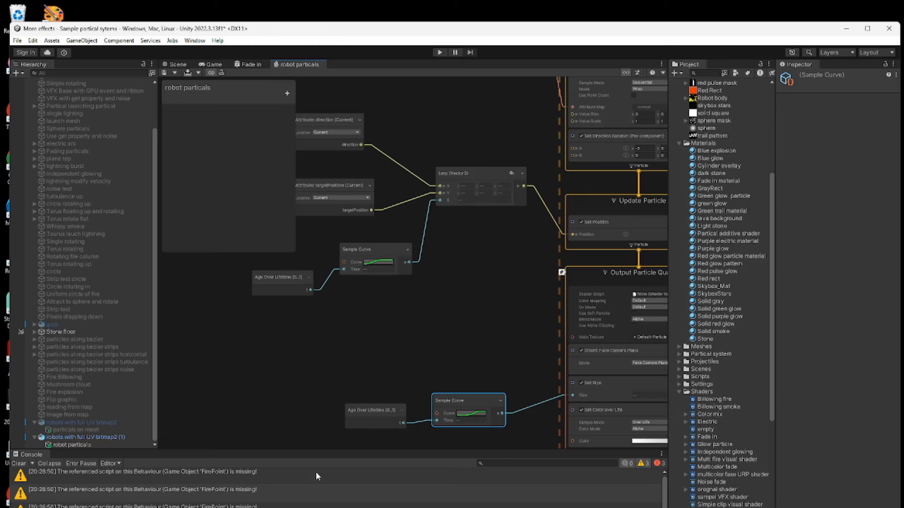
# Switch to Visual Studio and review the field declarations in RobotParticles.cs, including _currentFadeInAmount and _particleSystemStarted.
pyautogui.moveTo(286, 507)
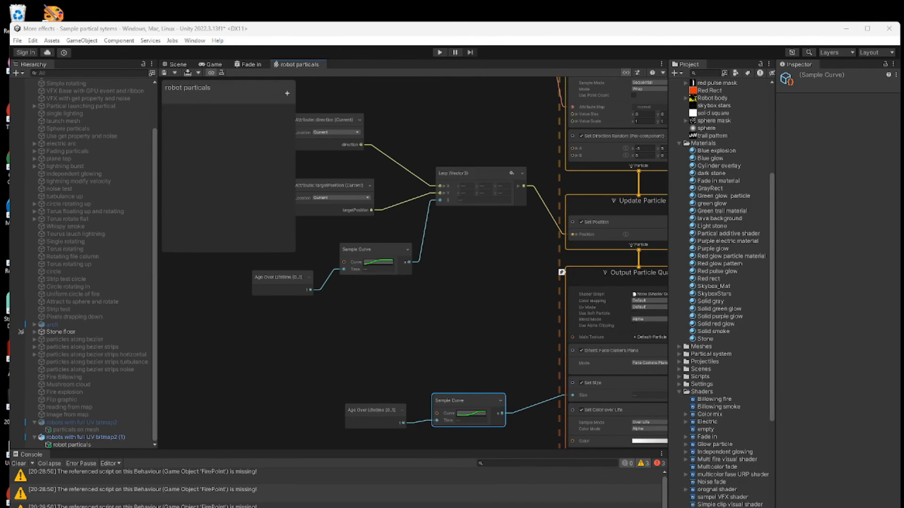
pyautogui.moveTo(903, 20); pyautogui.dragTo(596, 6)
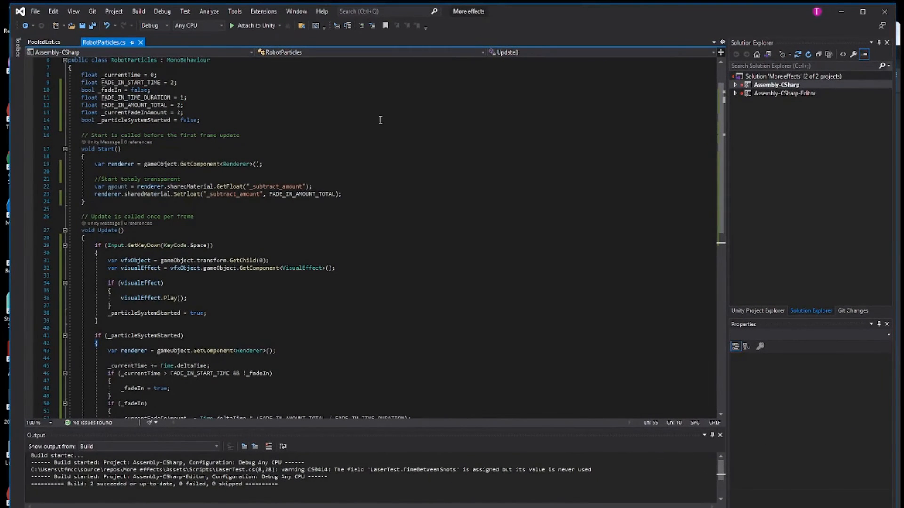
pyautogui.scroll(2, 369, 231)
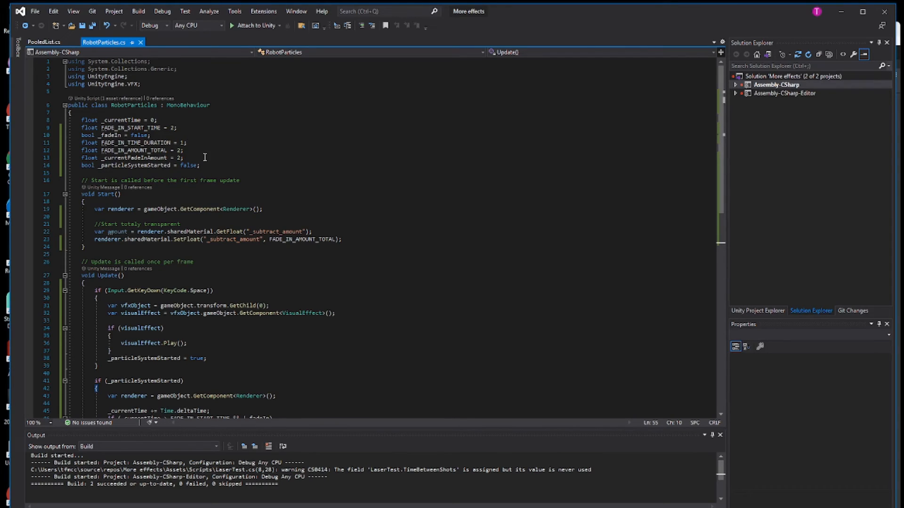
pyautogui.doubleClick(157, 159)
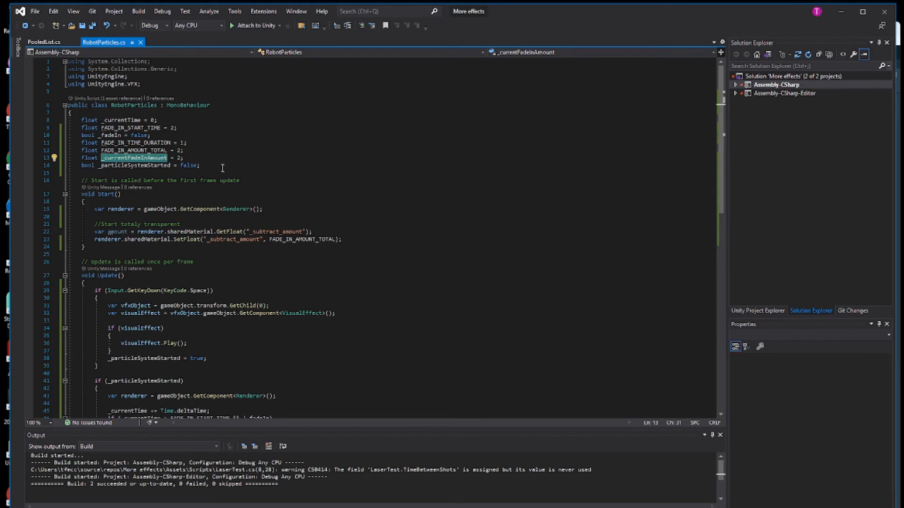
pyautogui.doubleClick(157, 166)
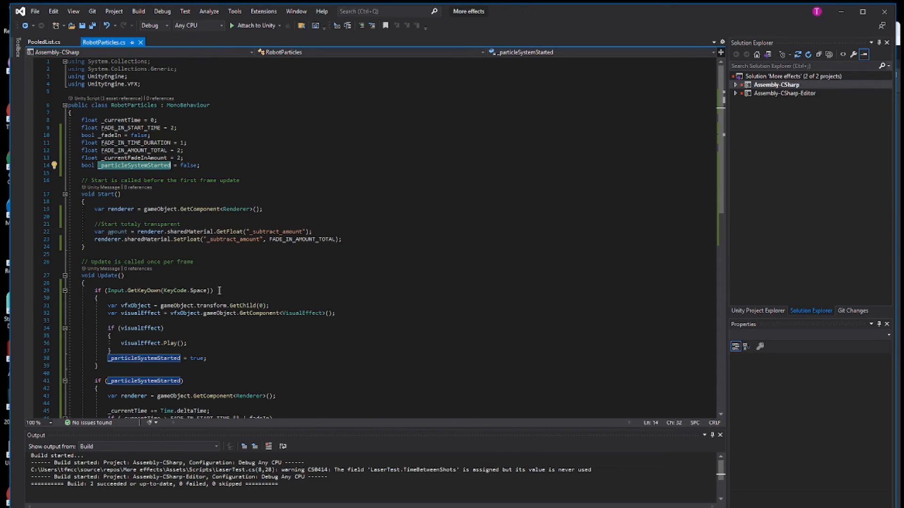
# Review the Space-key block in Update() that gets the child's VisualEffect component, plays it and sets _particleSystemStarted.
pyautogui.scroll(-2, 269, 339)
pyautogui.click(217, 239)
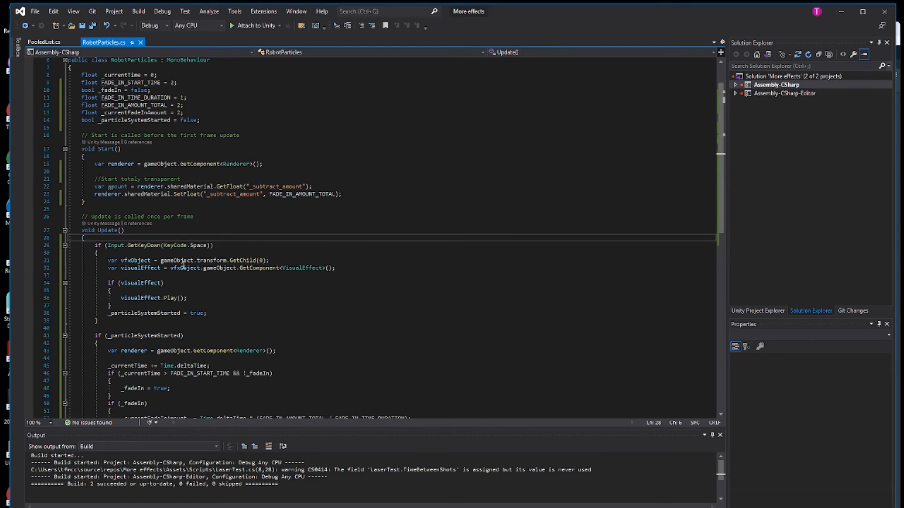
pyautogui.click(199, 298)
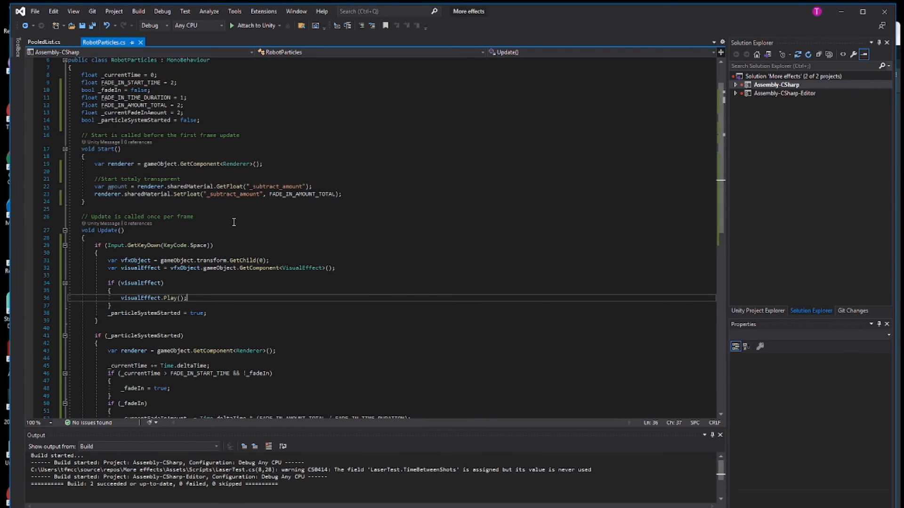
pyautogui.click(276, 260)
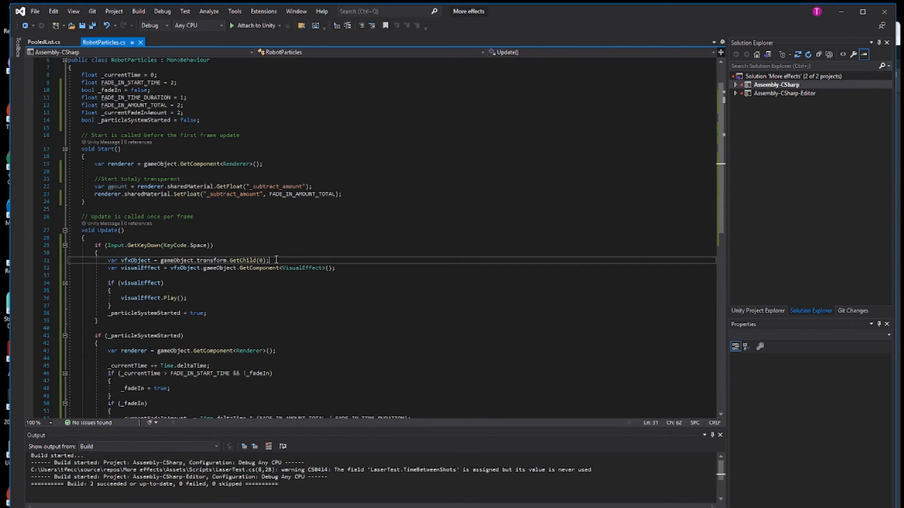
pyautogui.click(181, 261)
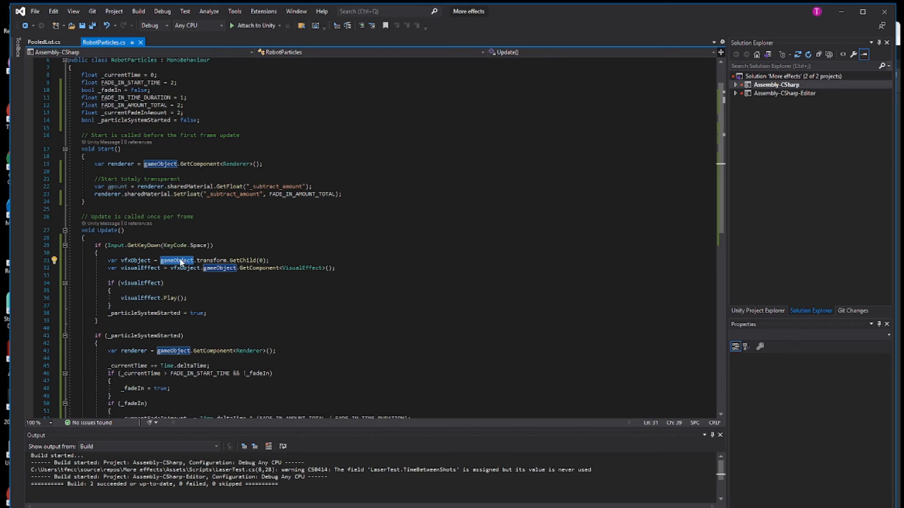
pyautogui.click(278, 260)
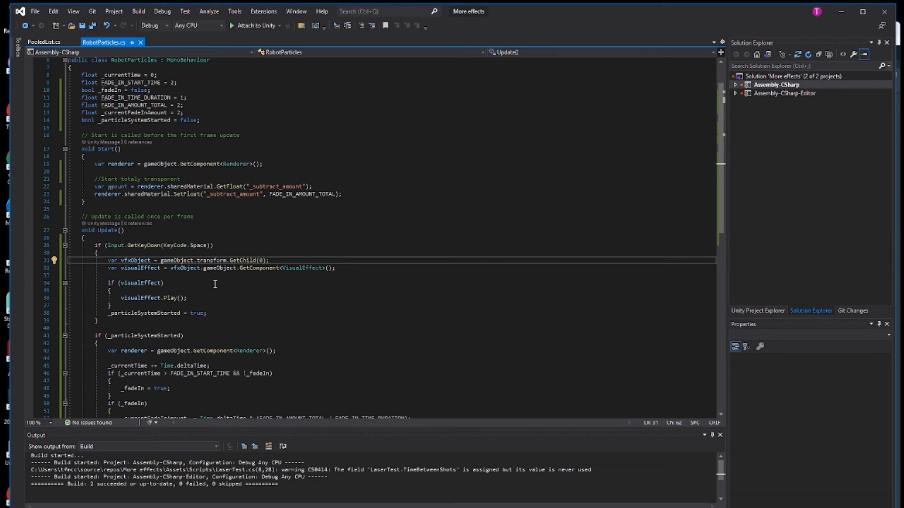
pyautogui.doubleClick(302, 268)
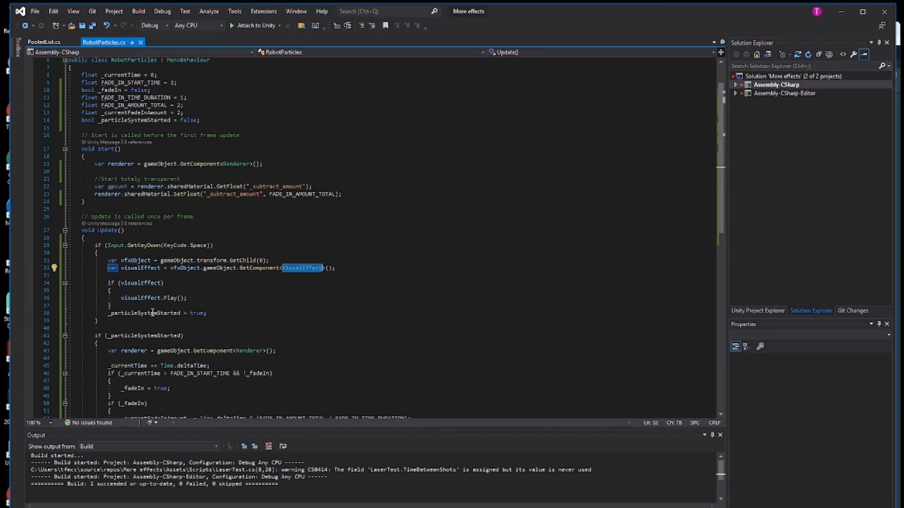
pyautogui.click(161, 298)
pyautogui.doubleClick(173, 297)
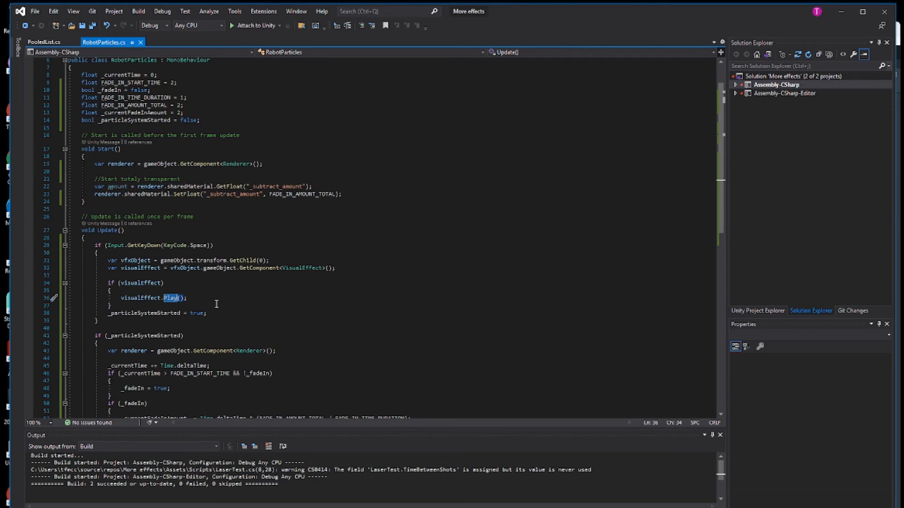
pyautogui.doubleClick(158, 314)
# Examine the _particleSystemStarted block, where _currentTime is compared with FADE_IN_START_TIME to set _fadeIn.
pyautogui.scroll(-1, 235, 331)
pyautogui.scroll(-3, 235, 331)
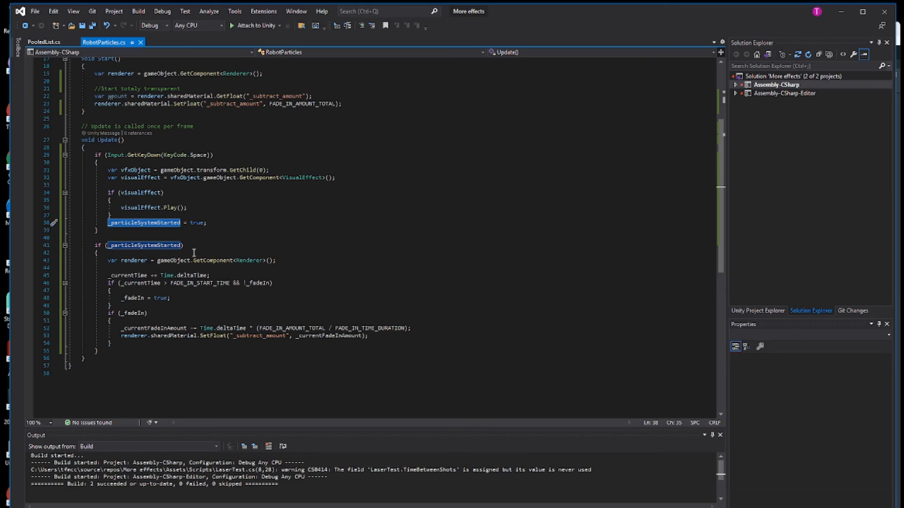
pyautogui.doubleClick(146, 245)
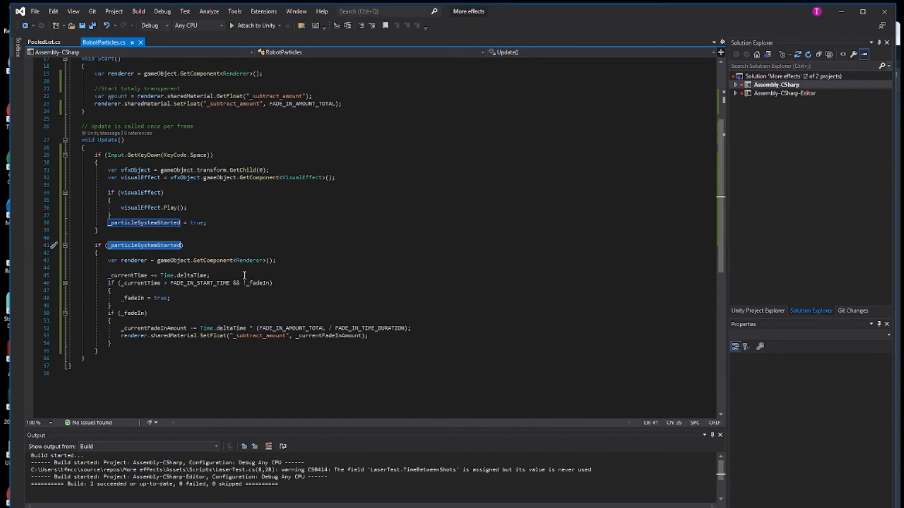
pyautogui.click(217, 274)
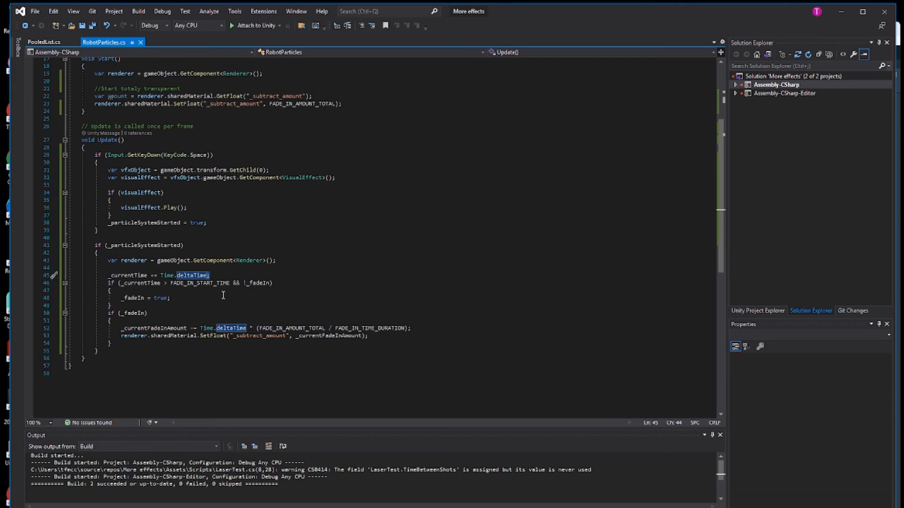
pyautogui.click(275, 283)
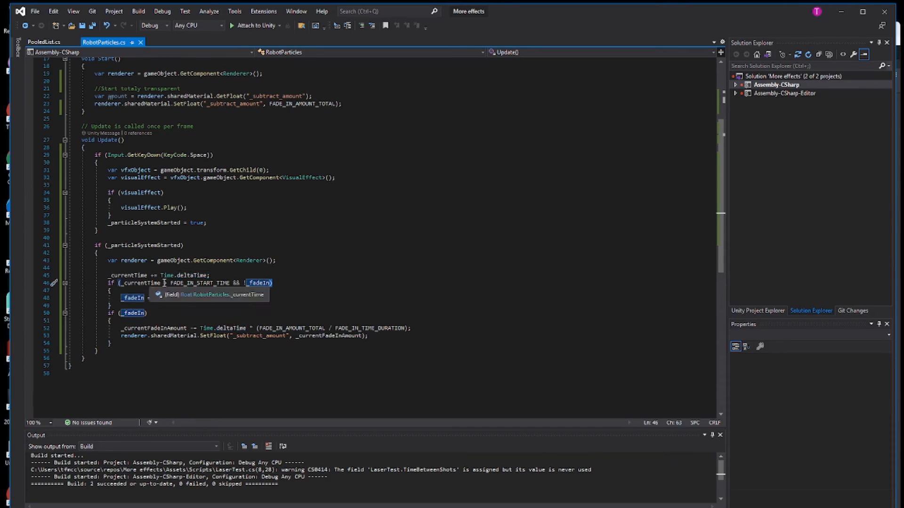
pyautogui.doubleClick(189, 284)
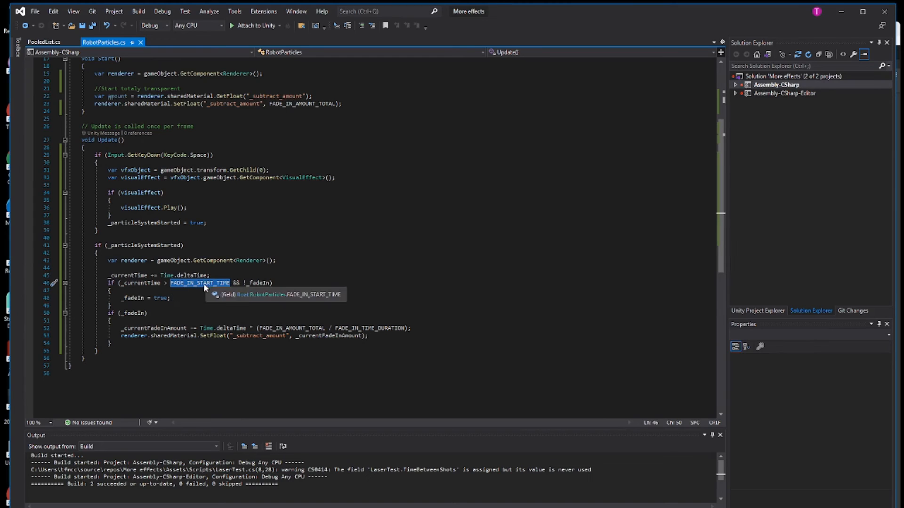
pyautogui.doubleClick(131, 298)
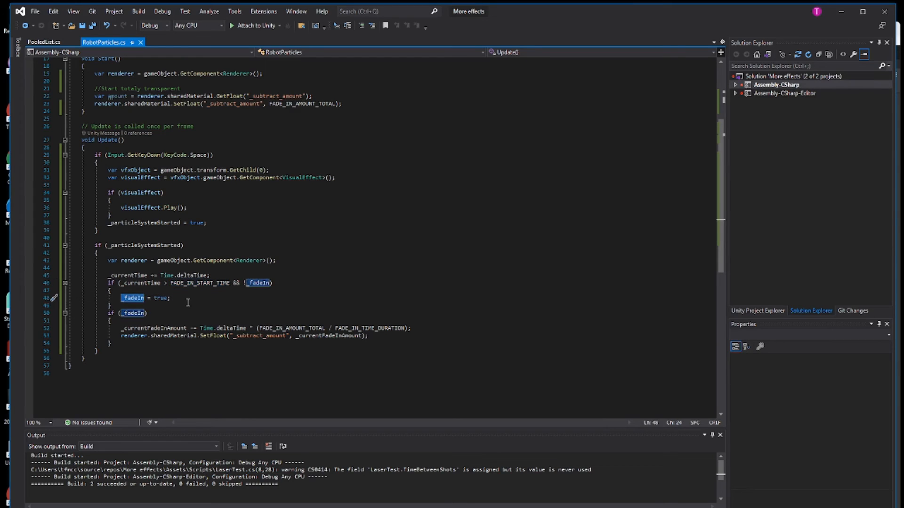
# Review the _fadeIn block that decreases _currentFadeInAmount, and trace its renderer variable to the gameObject.GetComponent<Renderer>() call.
pyautogui.click(156, 314)
pyautogui.doubleClick(171, 328)
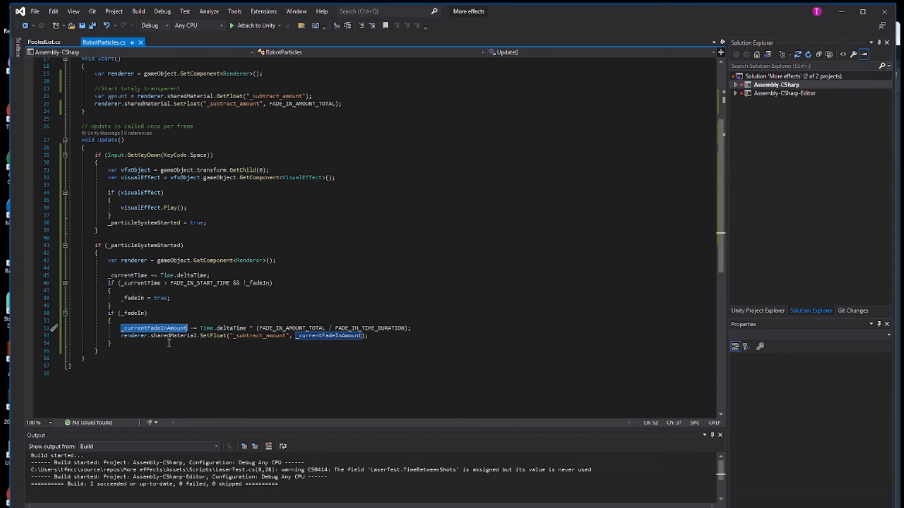
pyautogui.doubleClick(134, 335)
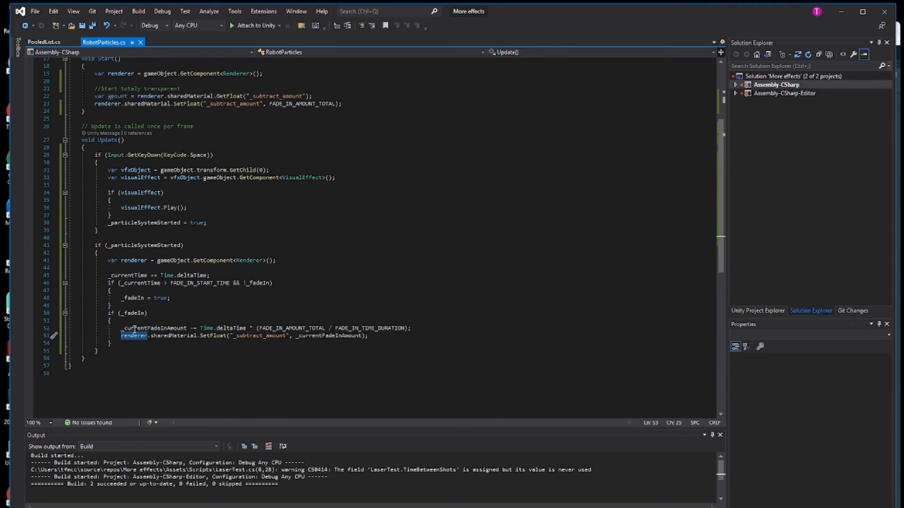
pyautogui.doubleClick(224, 261)
pyautogui.doubleClick(174, 261)
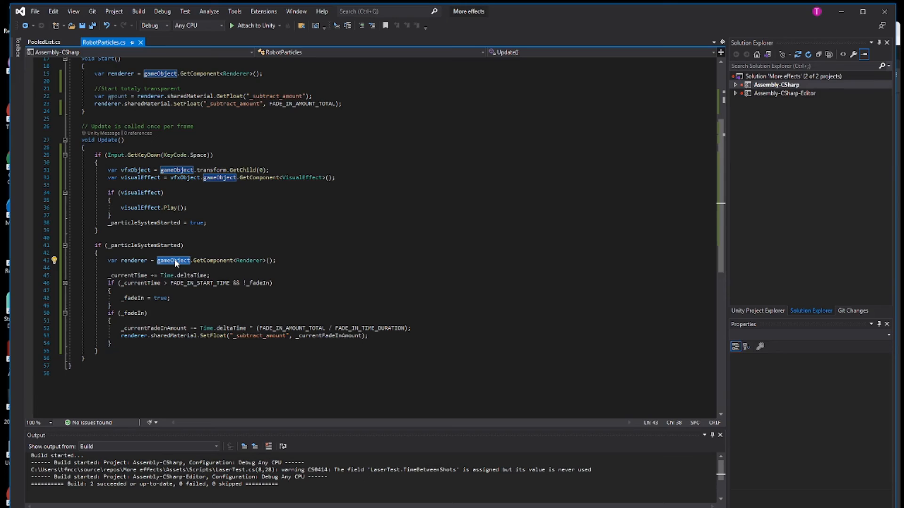
pyautogui.doubleClick(245, 260)
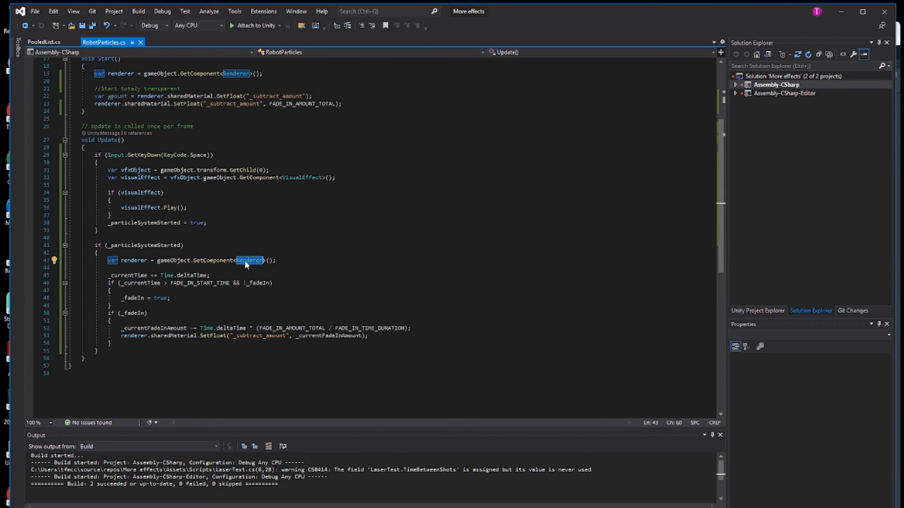
# Examine the sharedMaterial.SetFloat call that passes _currentFadeInAmount to the "_subtract_amount" property.
pyautogui.doubleClick(162, 337)
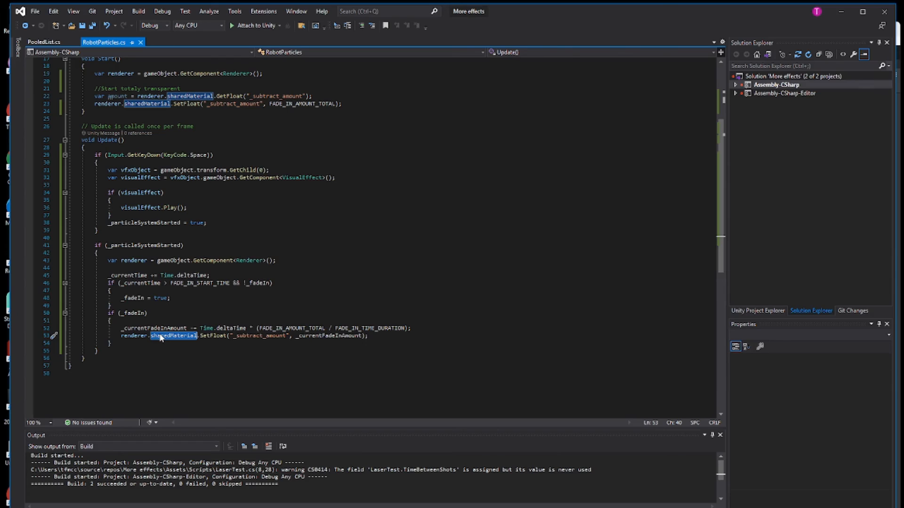
pyautogui.doubleClick(209, 334)
pyautogui.doubleClick(260, 336)
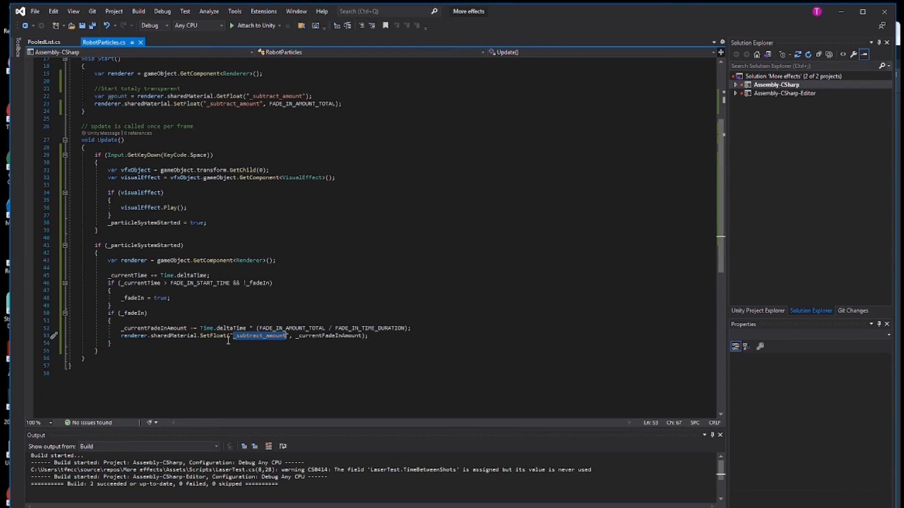
pyautogui.doubleClick(328, 336)
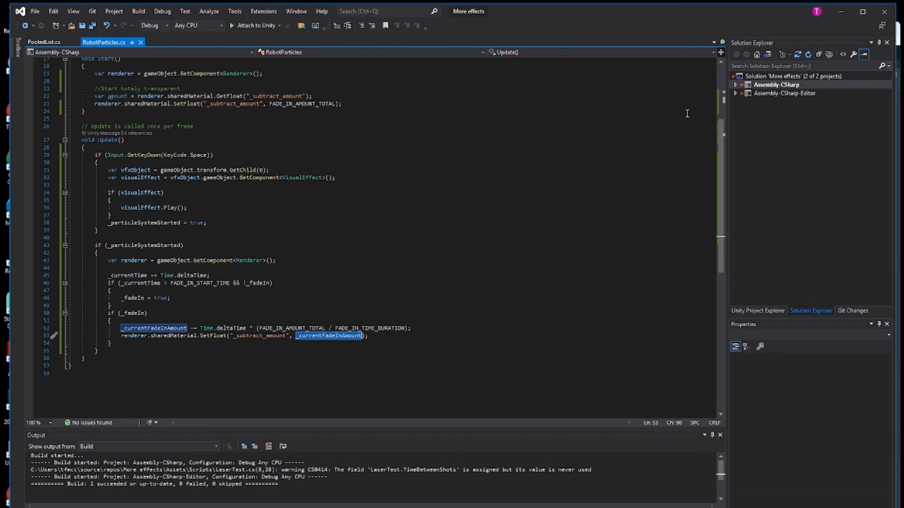
# Switch back to Unity and check the reference name of the subtract amount property in the Fade in shader graph.
pyautogui.click(841, 12)
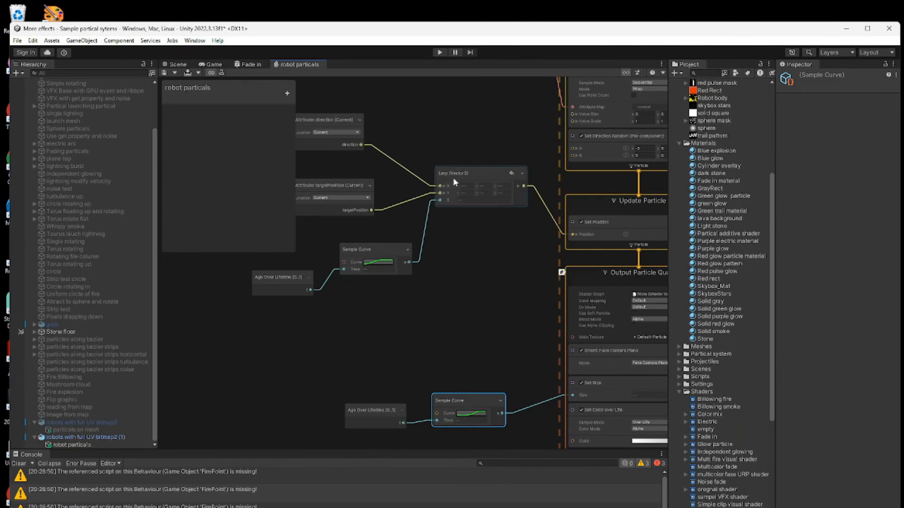
pyautogui.click(251, 63)
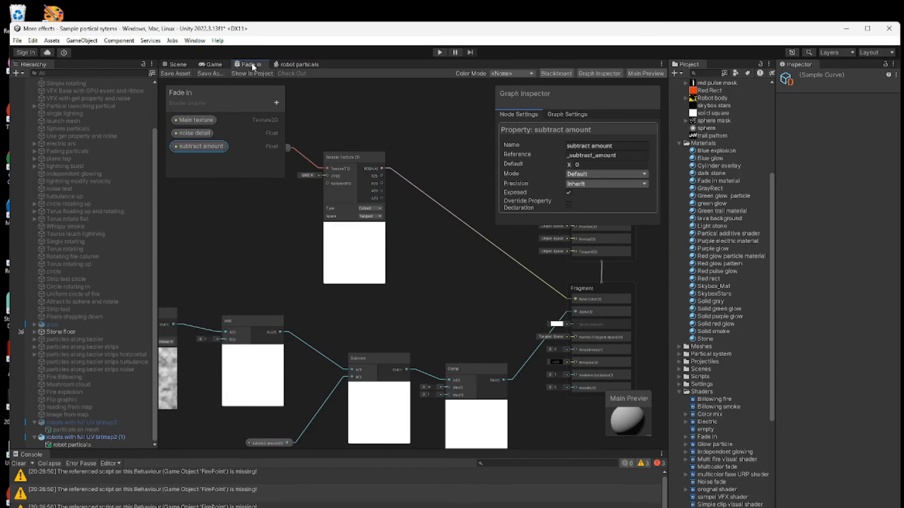
pyautogui.click(628, 155)
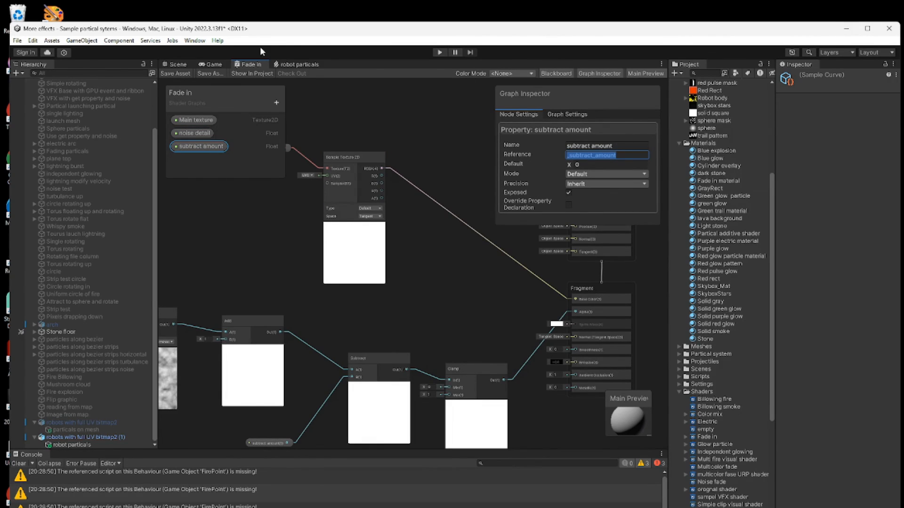
# Show the Game view and start play mode to test the robot particle effect.
pyautogui.click(177, 65)
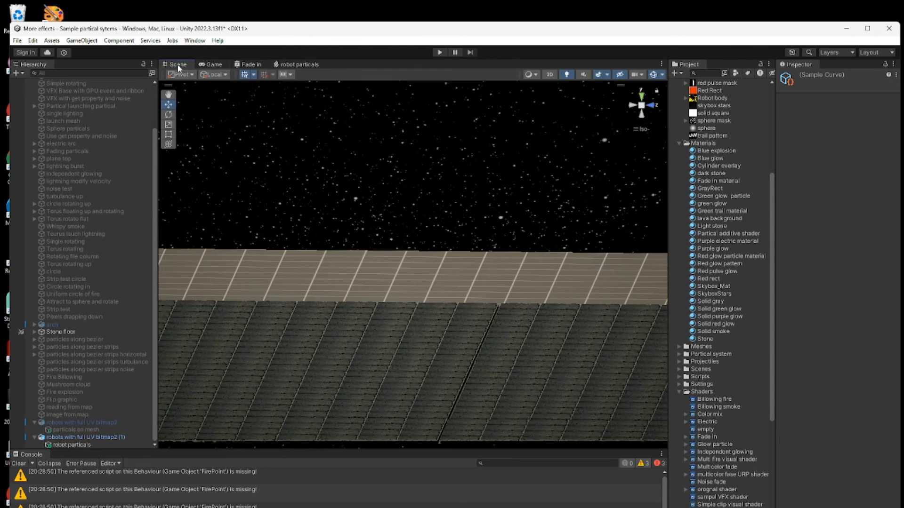
pyautogui.click(206, 65)
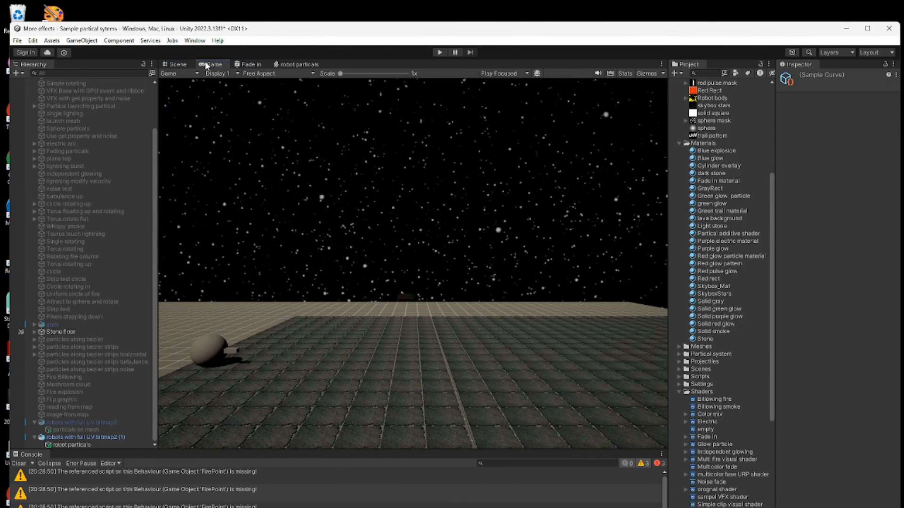
pyautogui.click(440, 52)
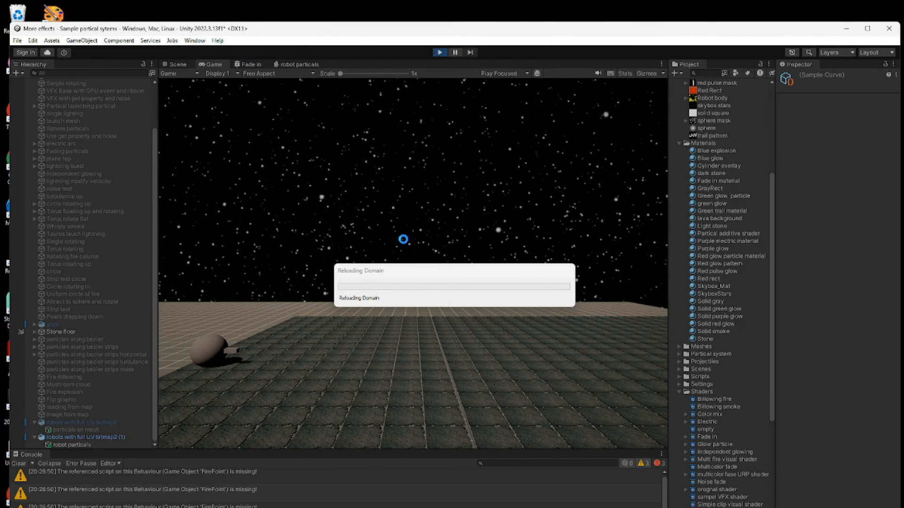